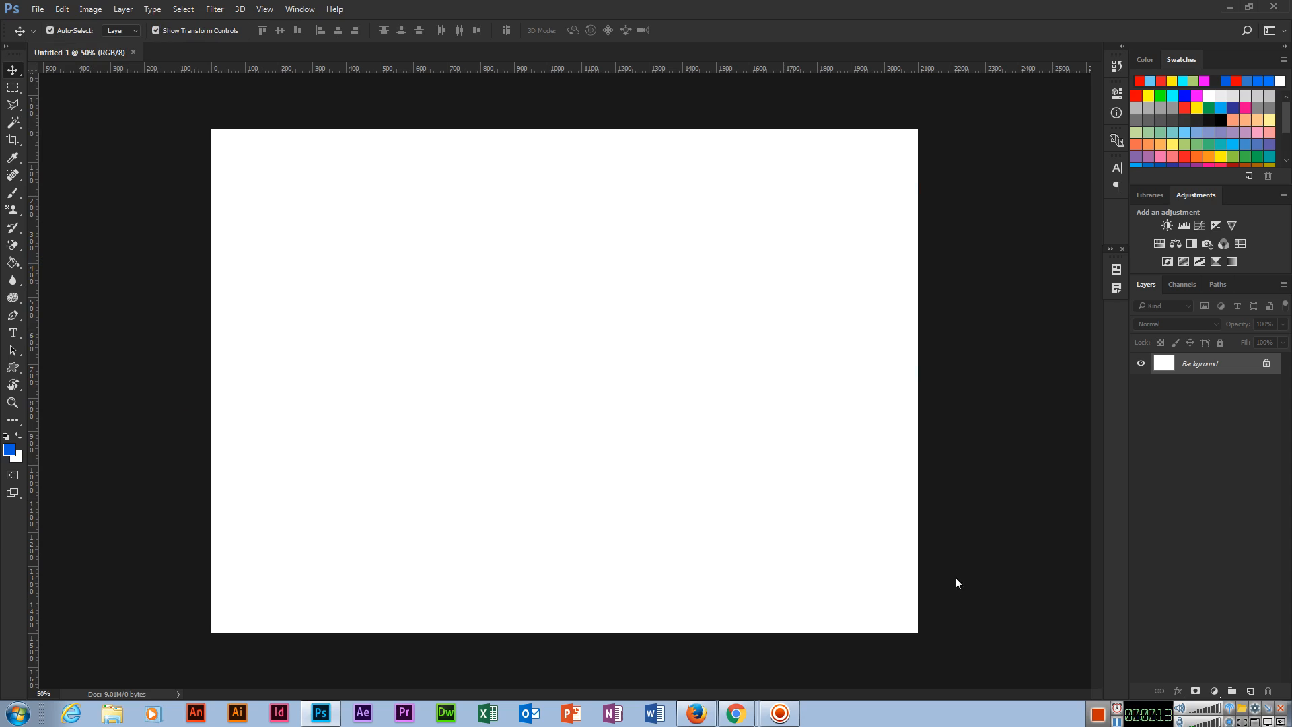
Draw a heart with the Custom Shape Tool on the canvas.
click(17, 370)
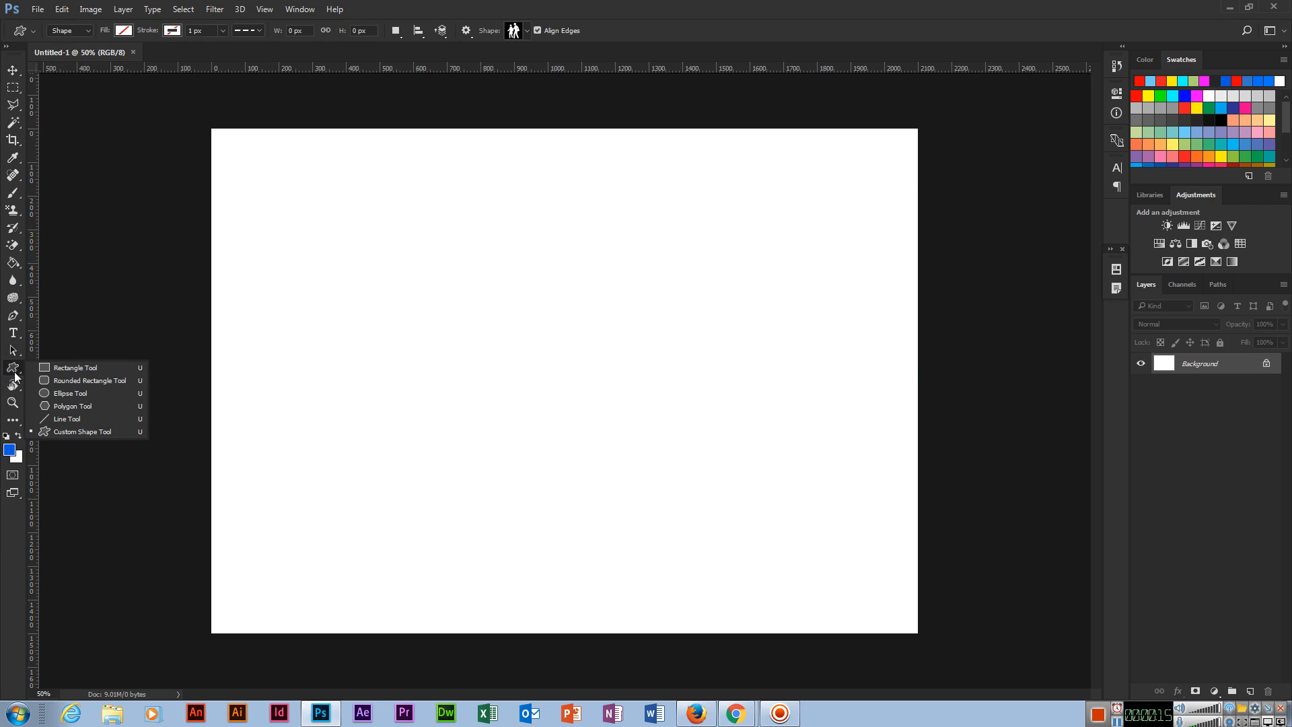
click(117, 432)
click(528, 35)
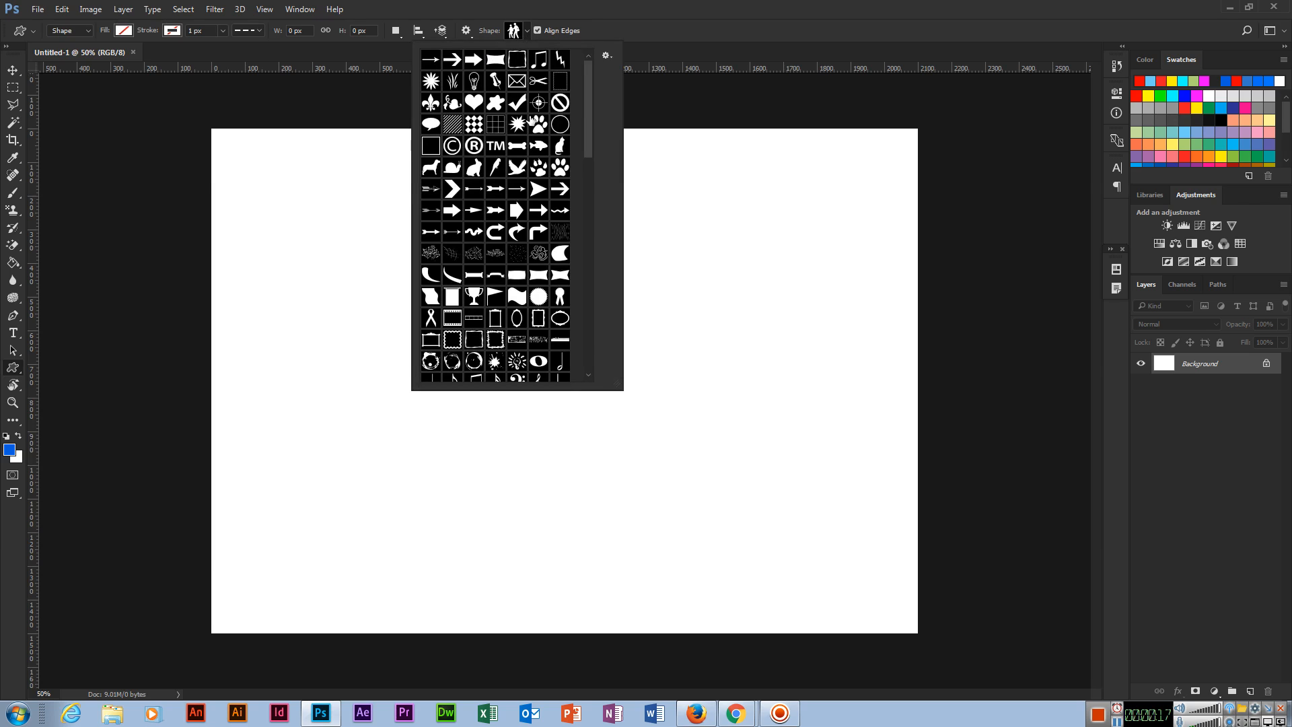
drag(590, 136, 575, 302)
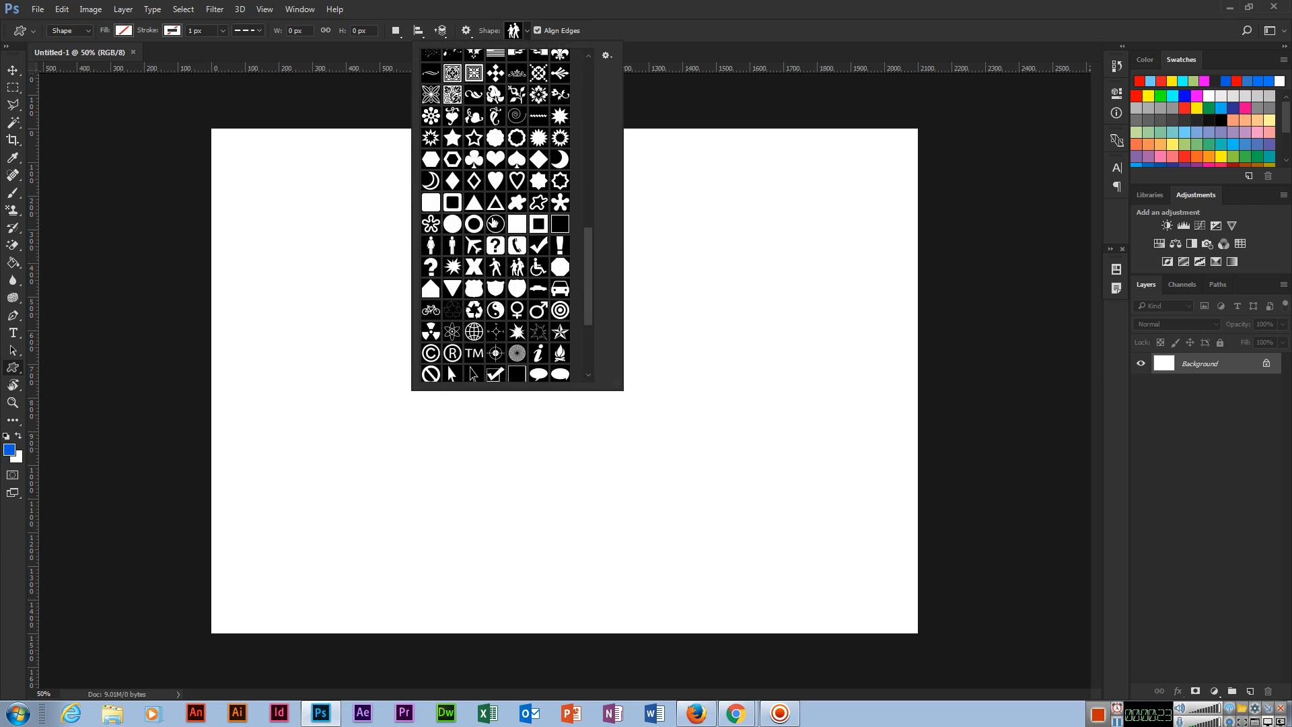
click(502, 158)
click(688, 6)
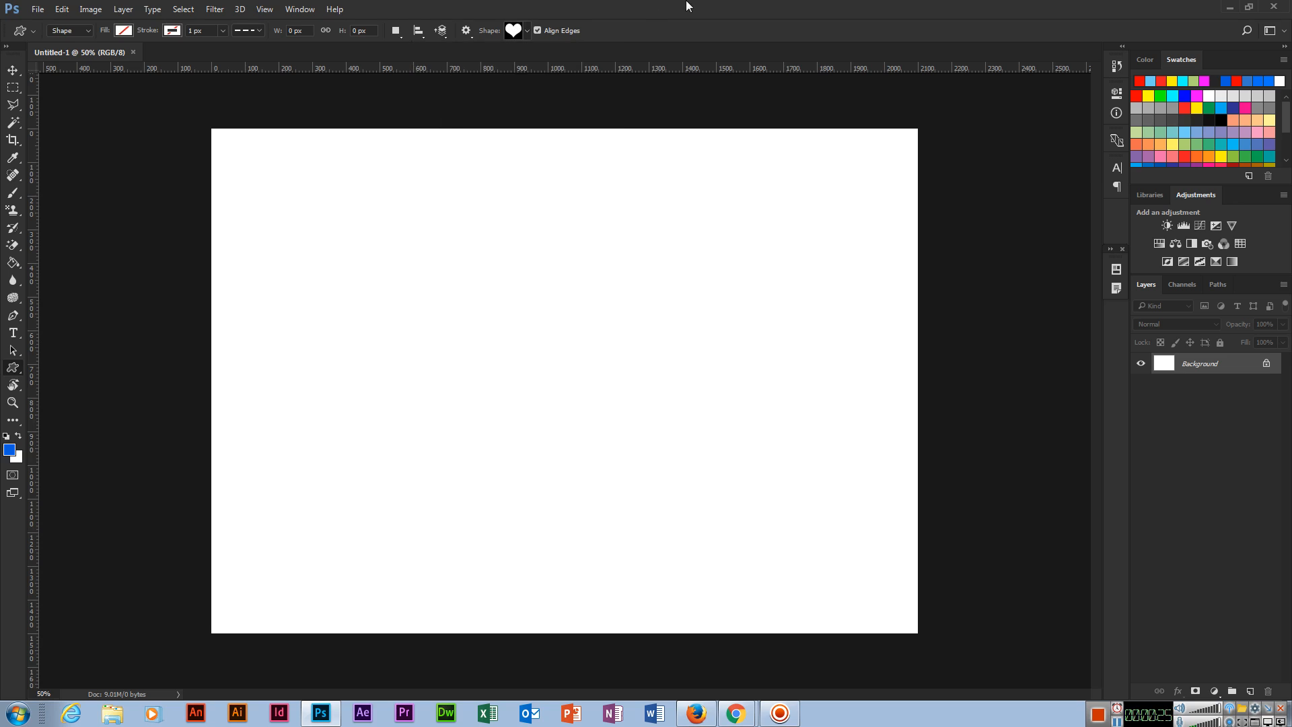
drag(453, 292, 607, 467)
Fill the heart shape with red and move it near the canvas centre.
click(124, 30)
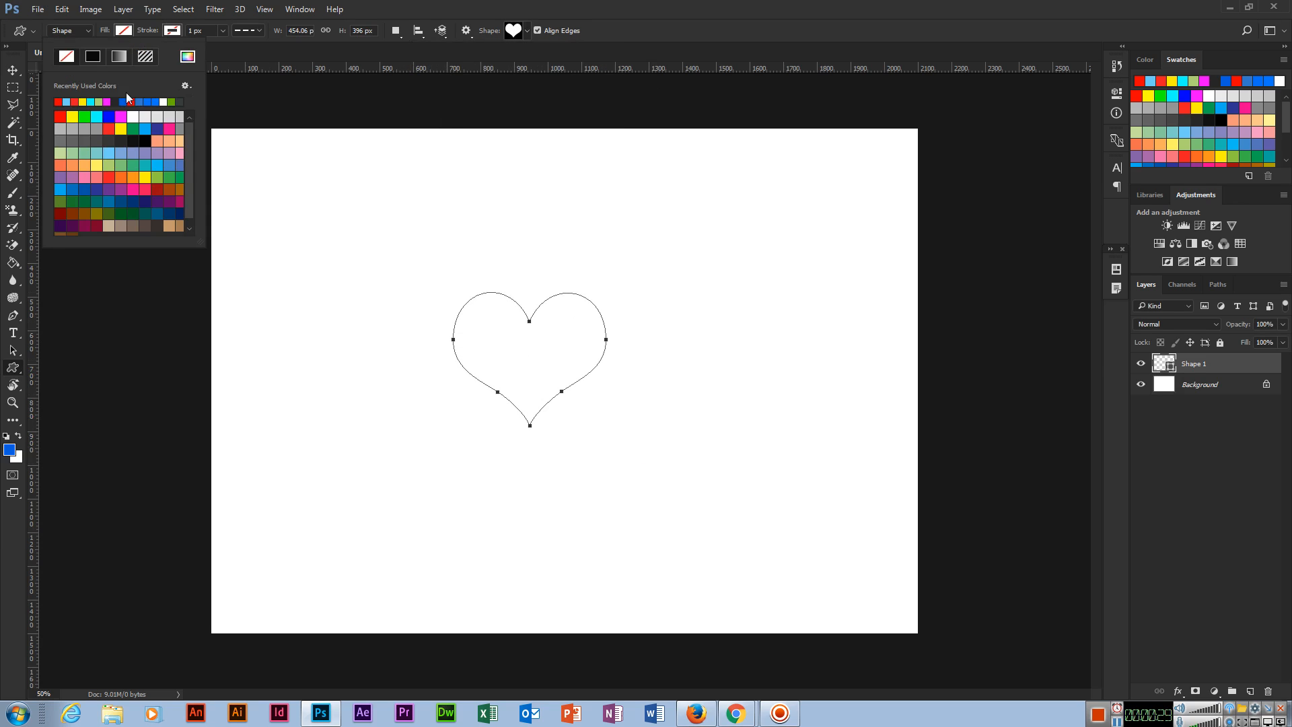
click(61, 114)
click(672, 6)
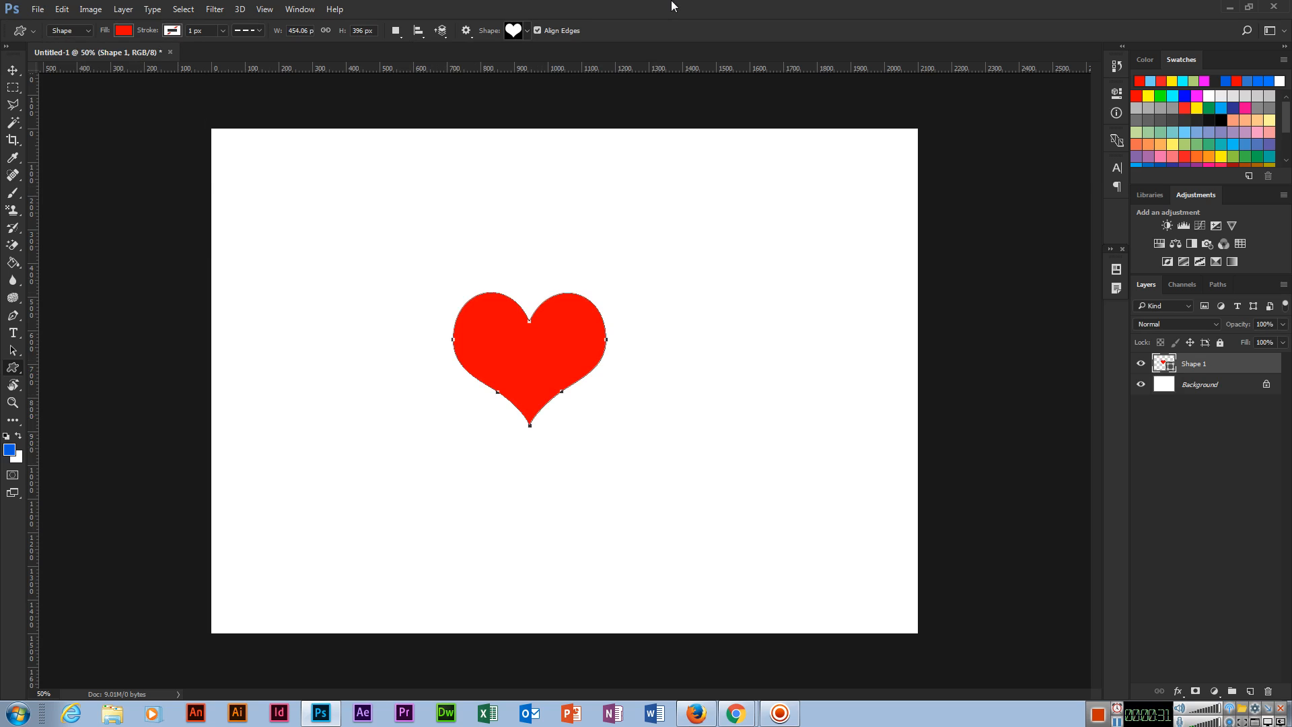
click(13, 70)
drag(510, 341, 545, 363)
click(239, 8)
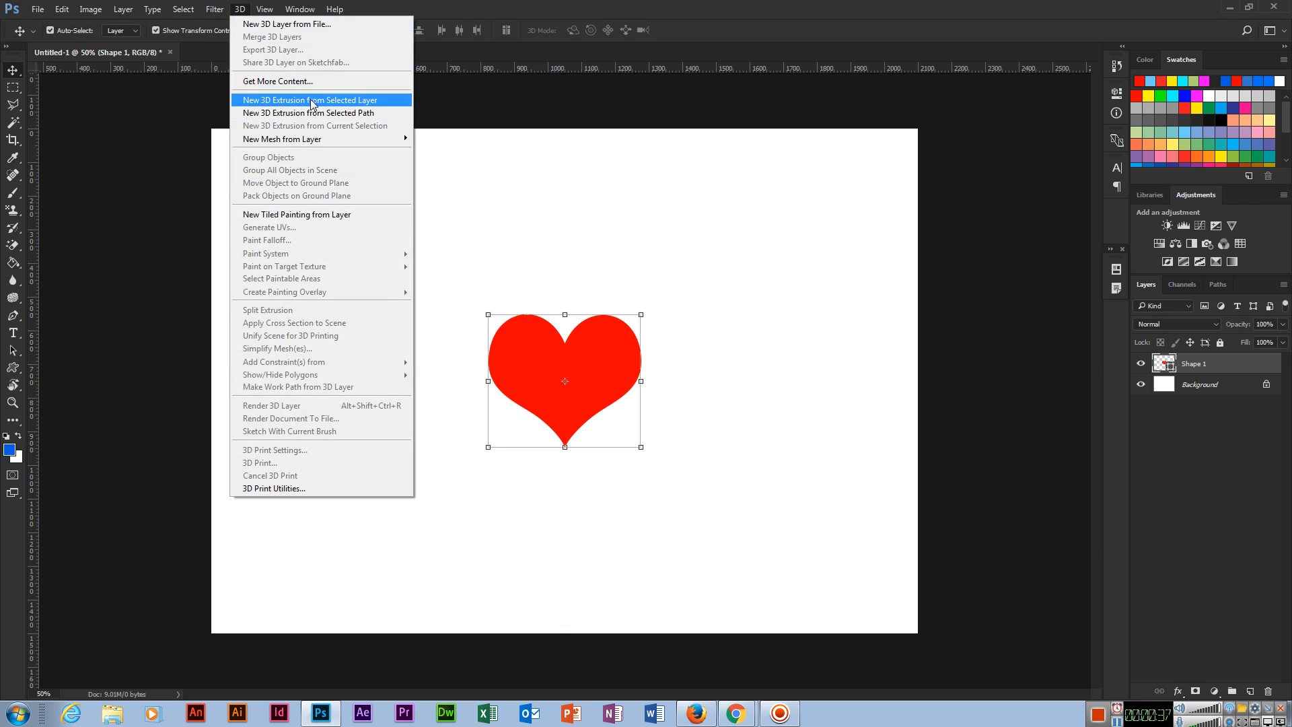
Convert the heart layer with New 3D Extrusion from Selected Layer and accept the 3D workspace.
click(311, 101)
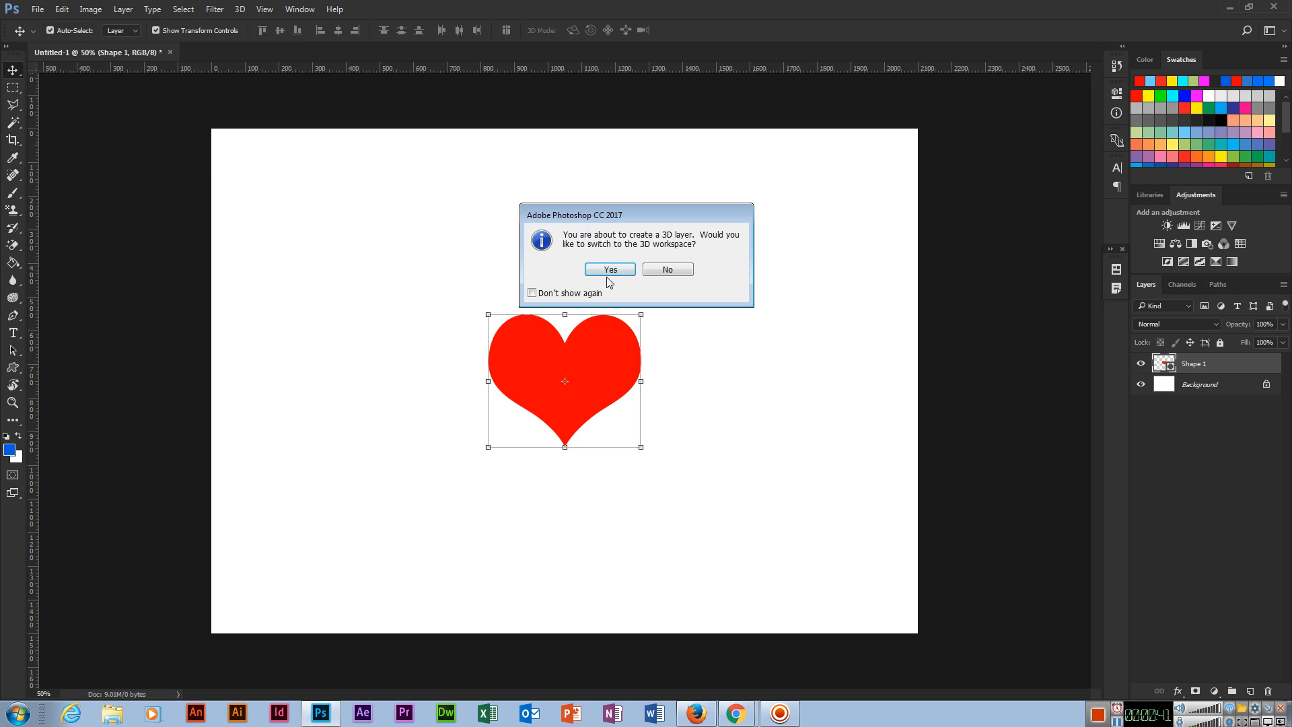
click(610, 270)
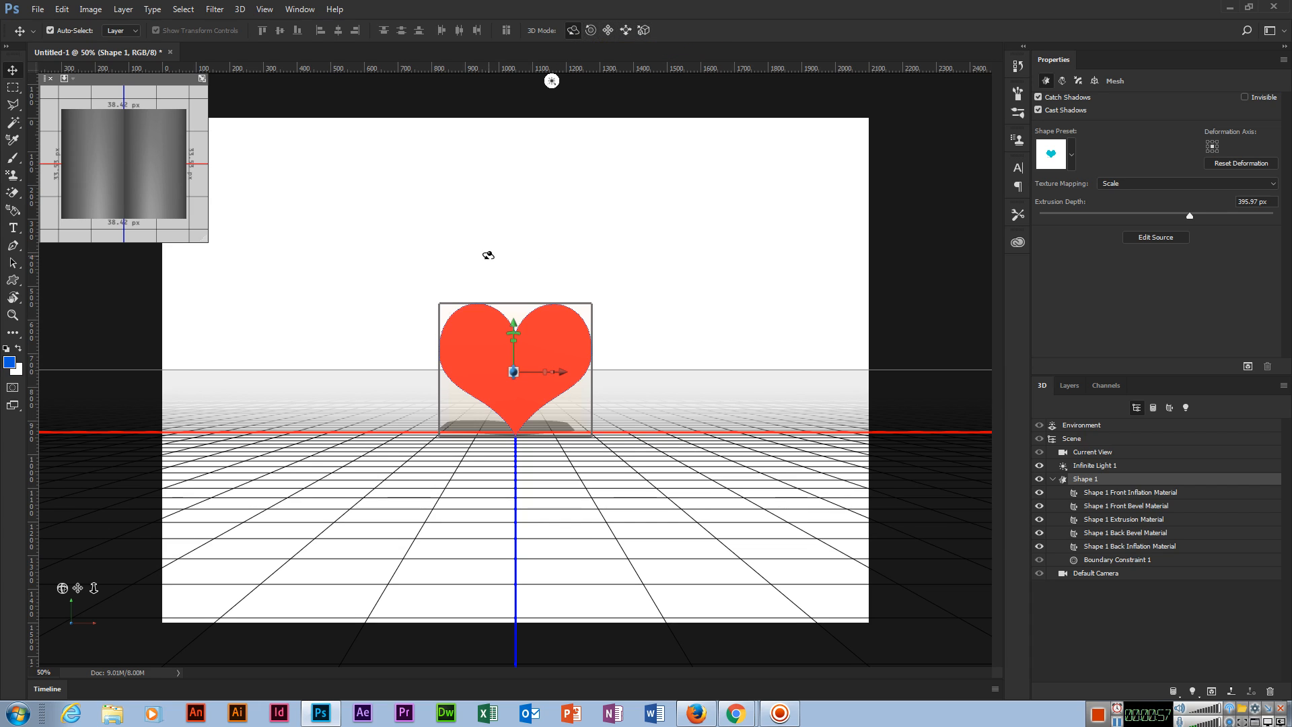
Rotate the 3D heart to reveal its extruded side and reposition it in the scene.
drag(471, 255, 573, 266)
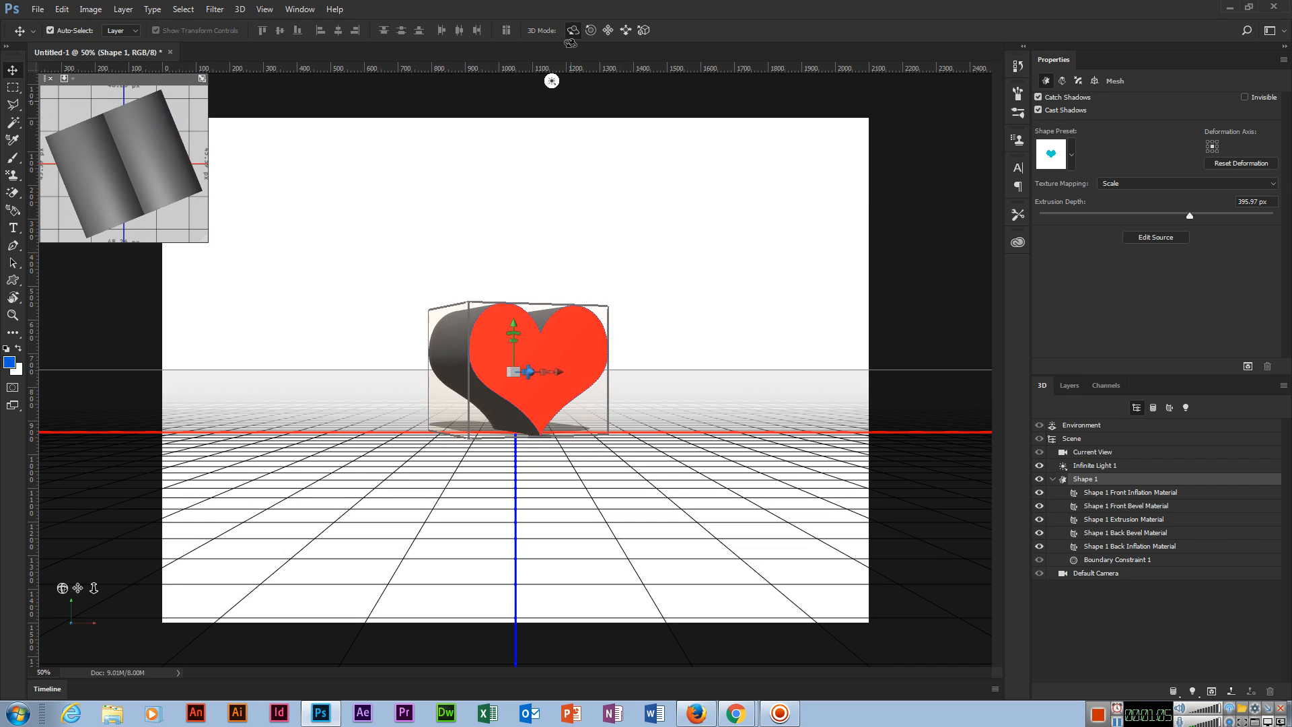
click(591, 32)
drag(671, 261, 551, 204)
key(ctrl+z)
click(608, 31)
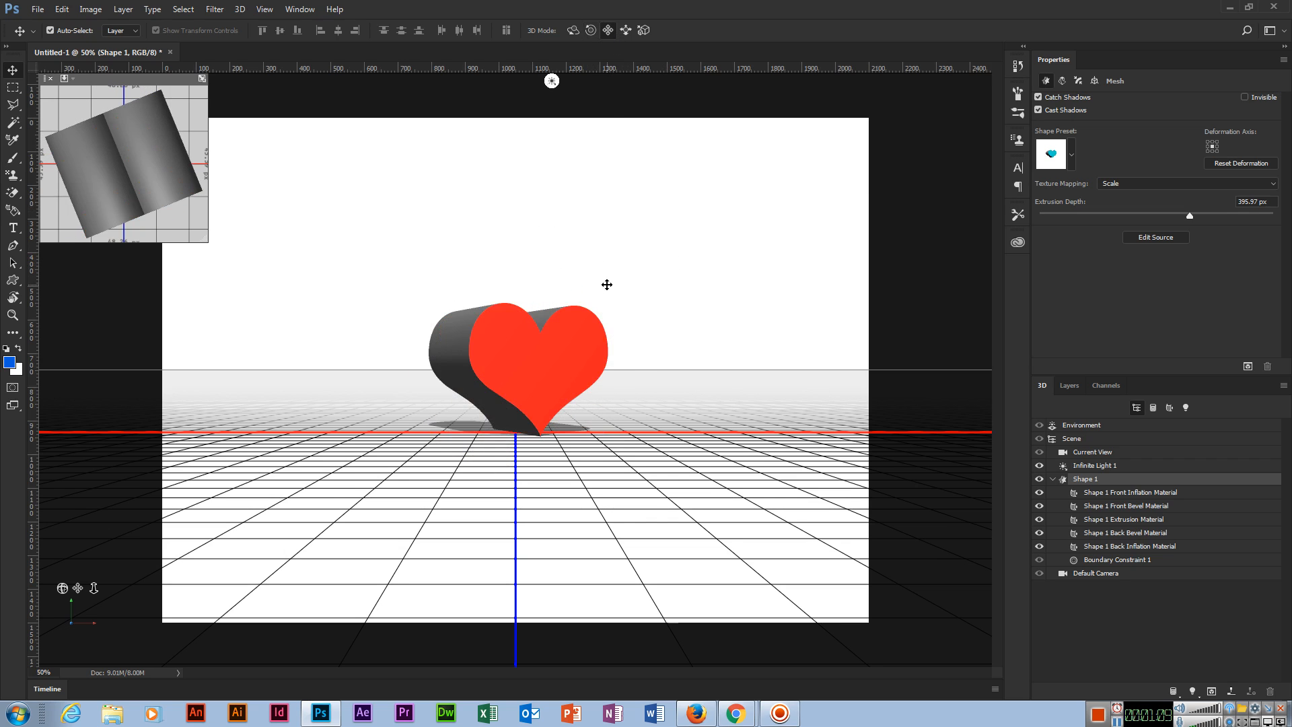
drag(555, 252, 570, 411)
Drop the heart onto the ground plane and slide it along the ground.
click(235, 8)
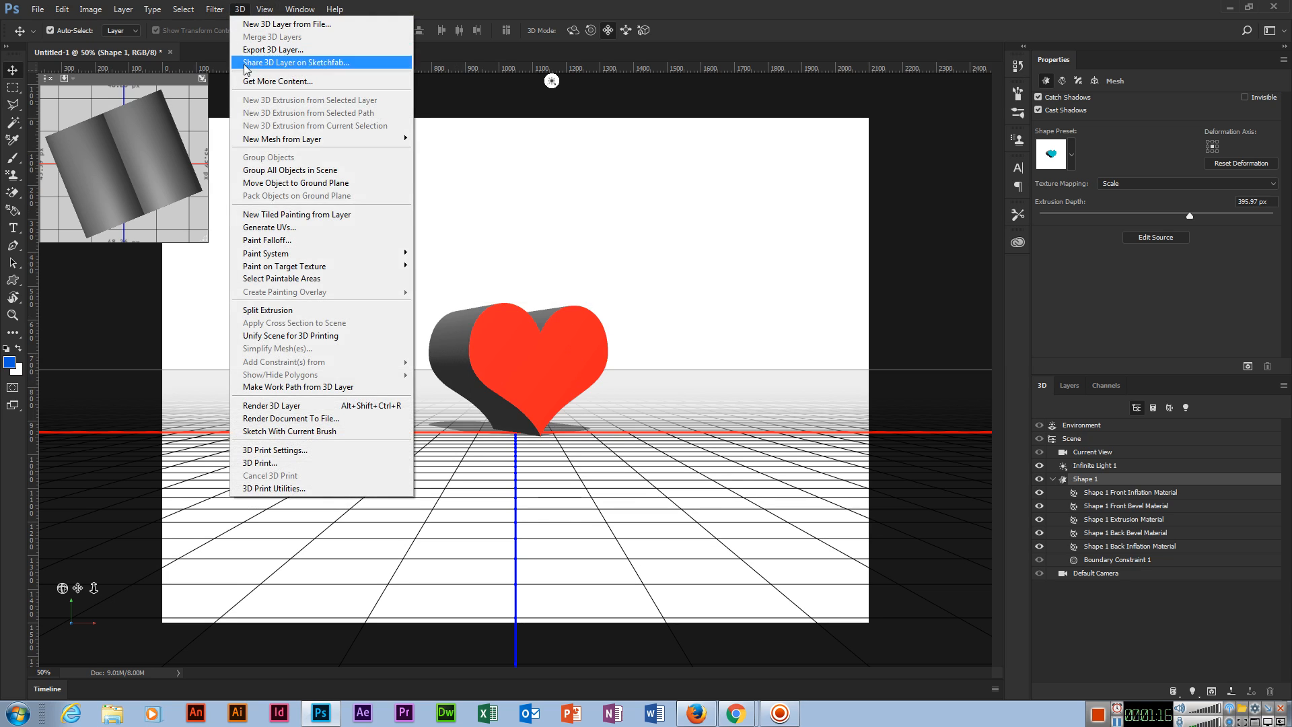
click(347, 189)
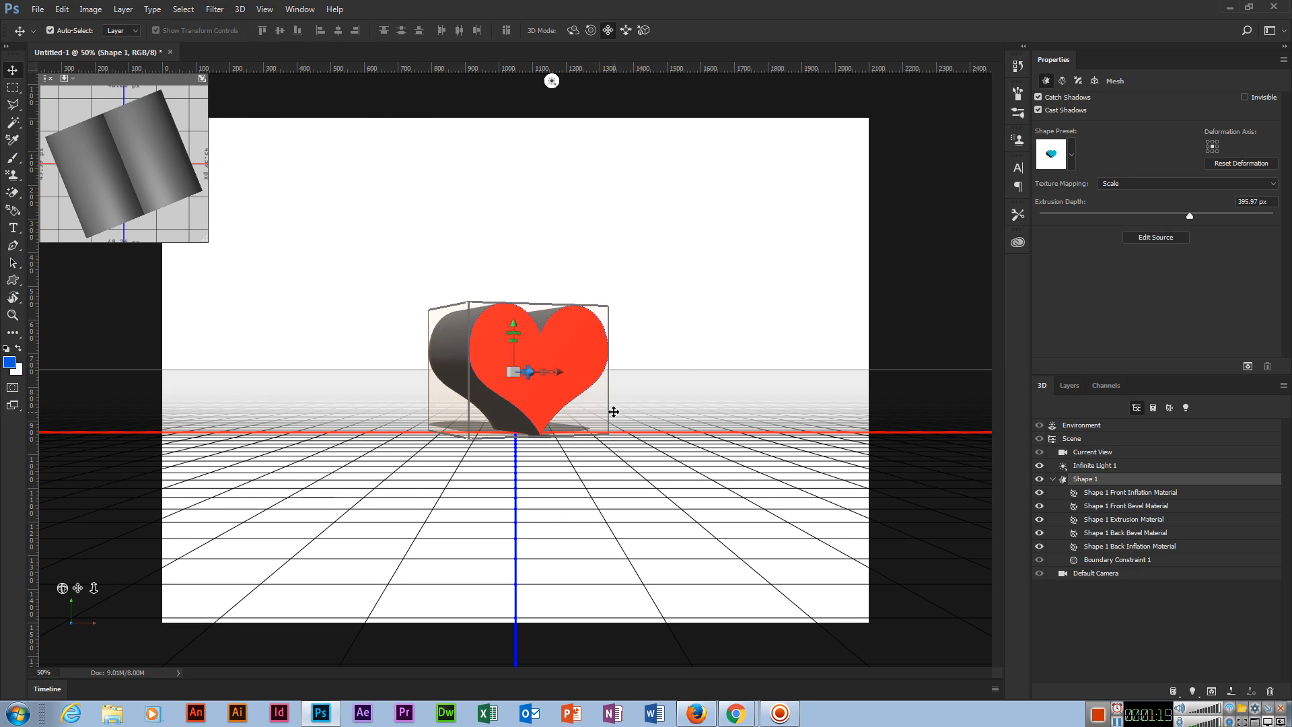
click(625, 32)
drag(645, 334, 713, 316)
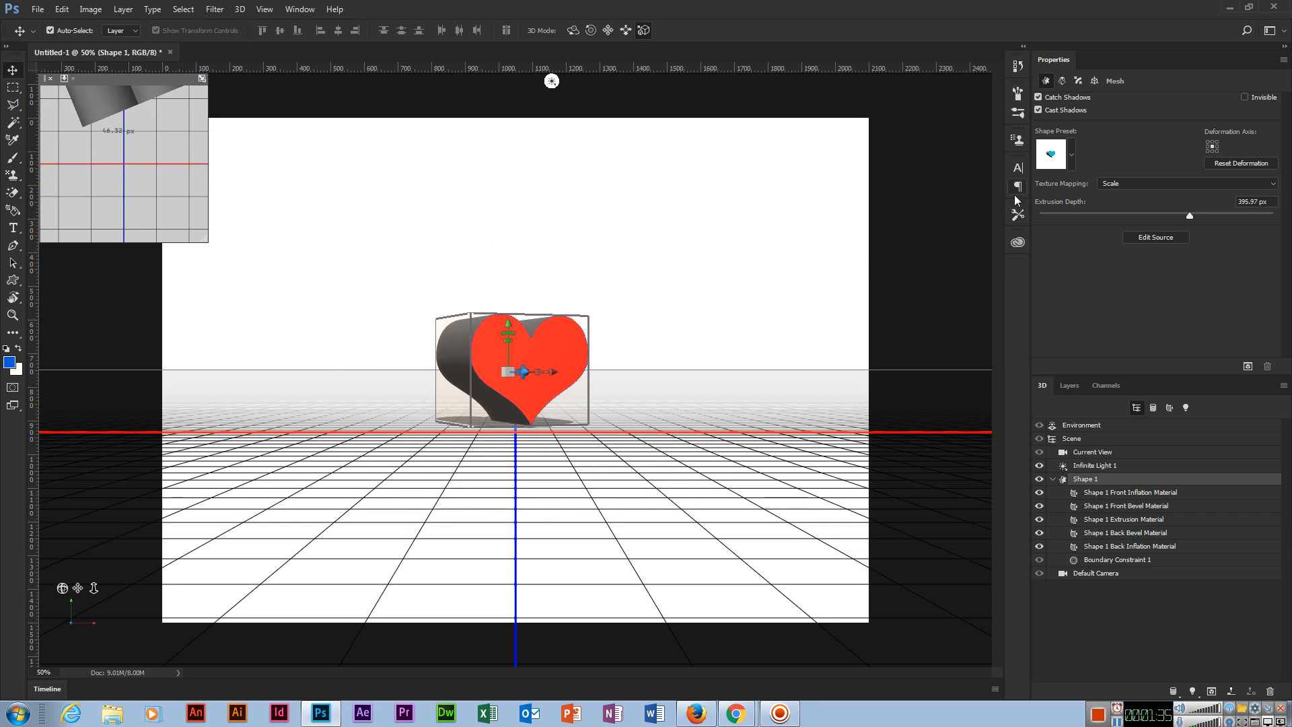
click(1120, 496)
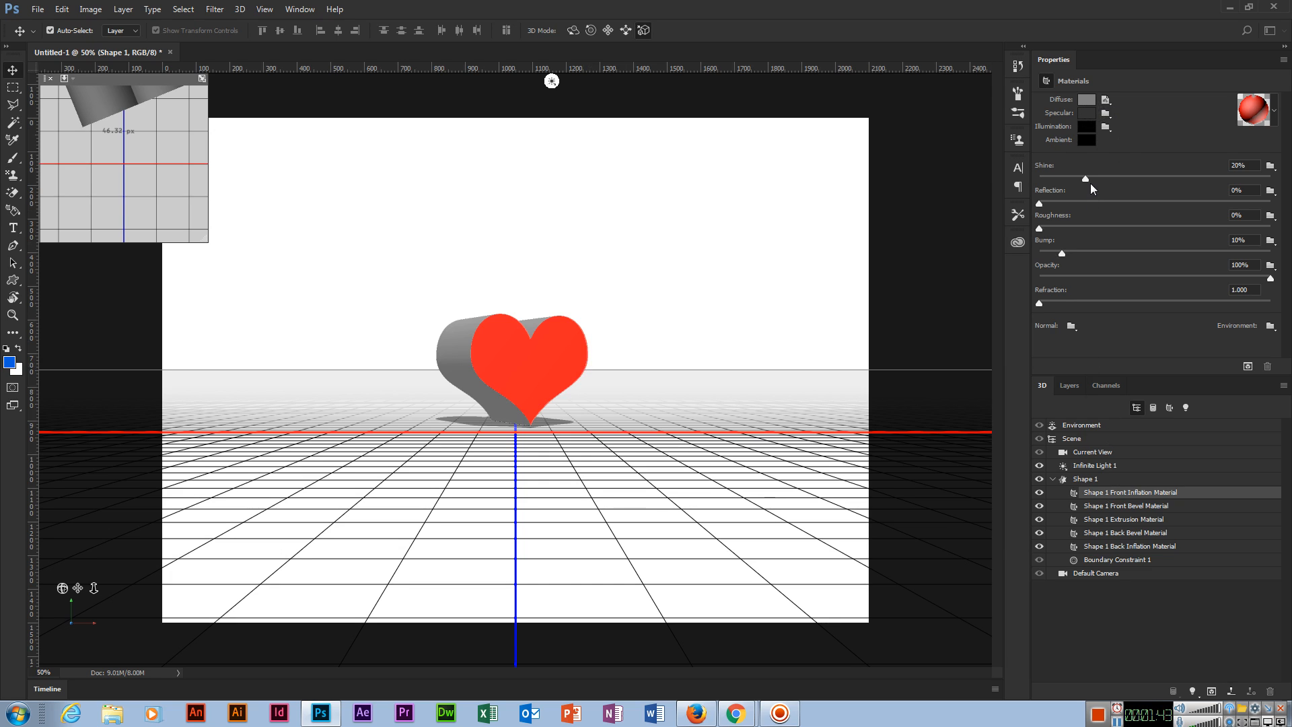
Raise the front inflation material's shine to 54% and give it a green diffuse colour.
drag(1089, 180, 1196, 179)
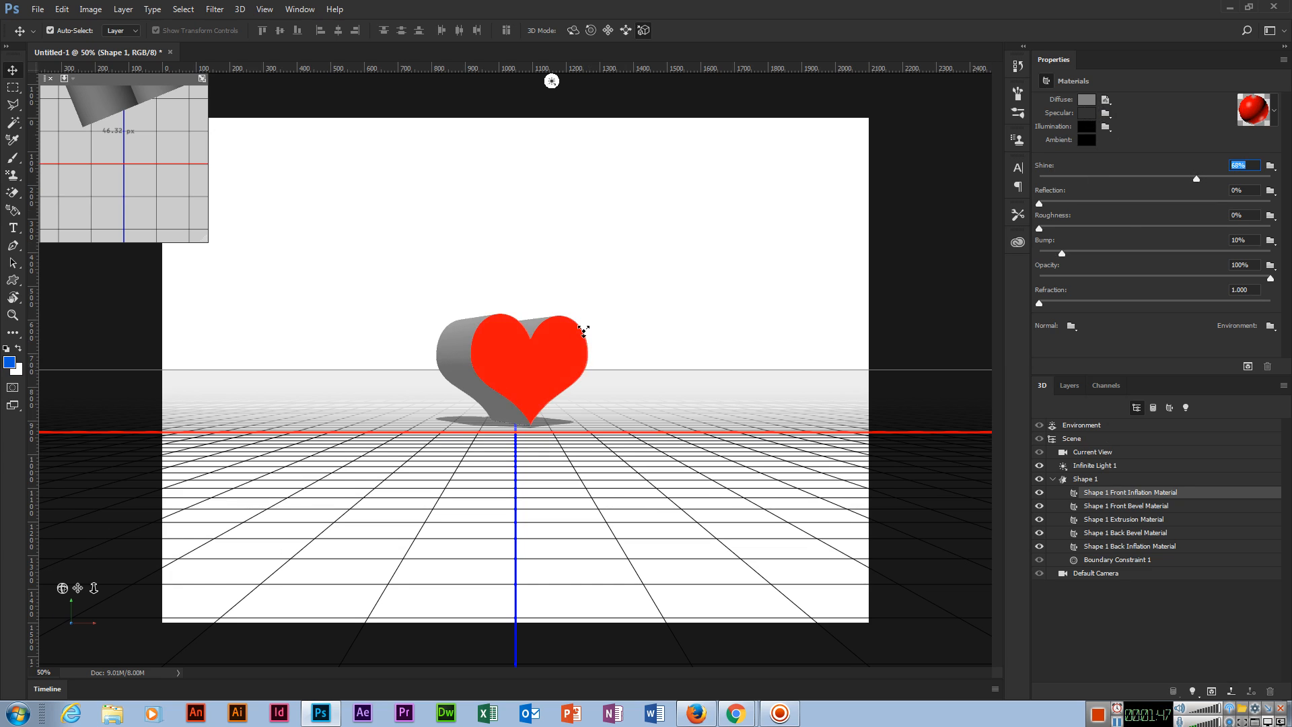
click(1087, 100)
click(803, 387)
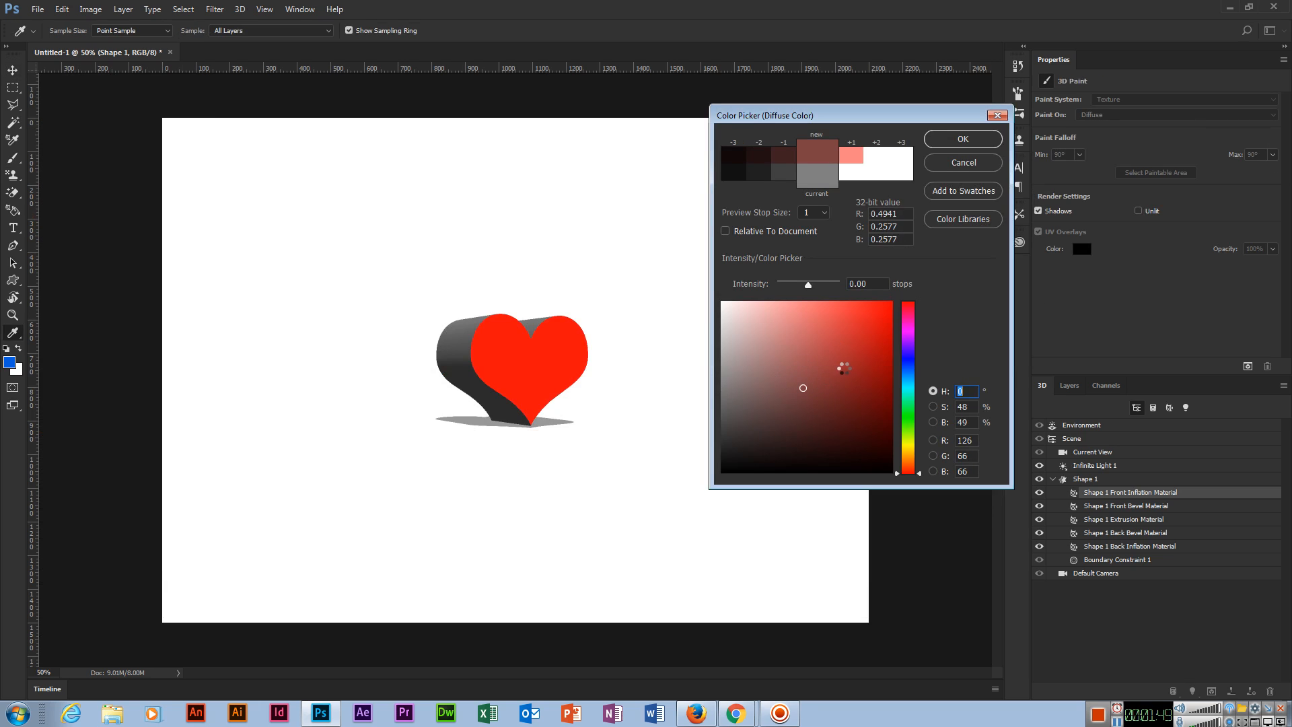
click(907, 420)
click(890, 314)
click(962, 139)
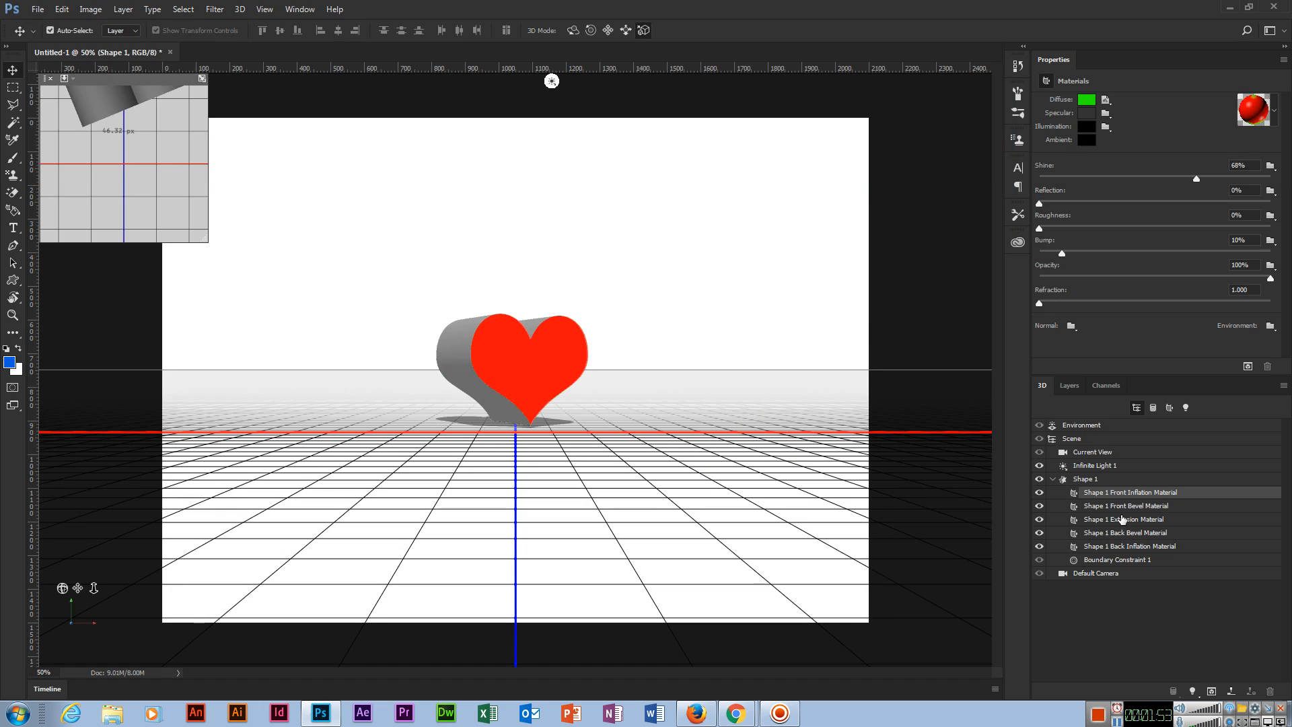
Set the front bevel material's diffuse colour to dark yellow-green.
click(1150, 508)
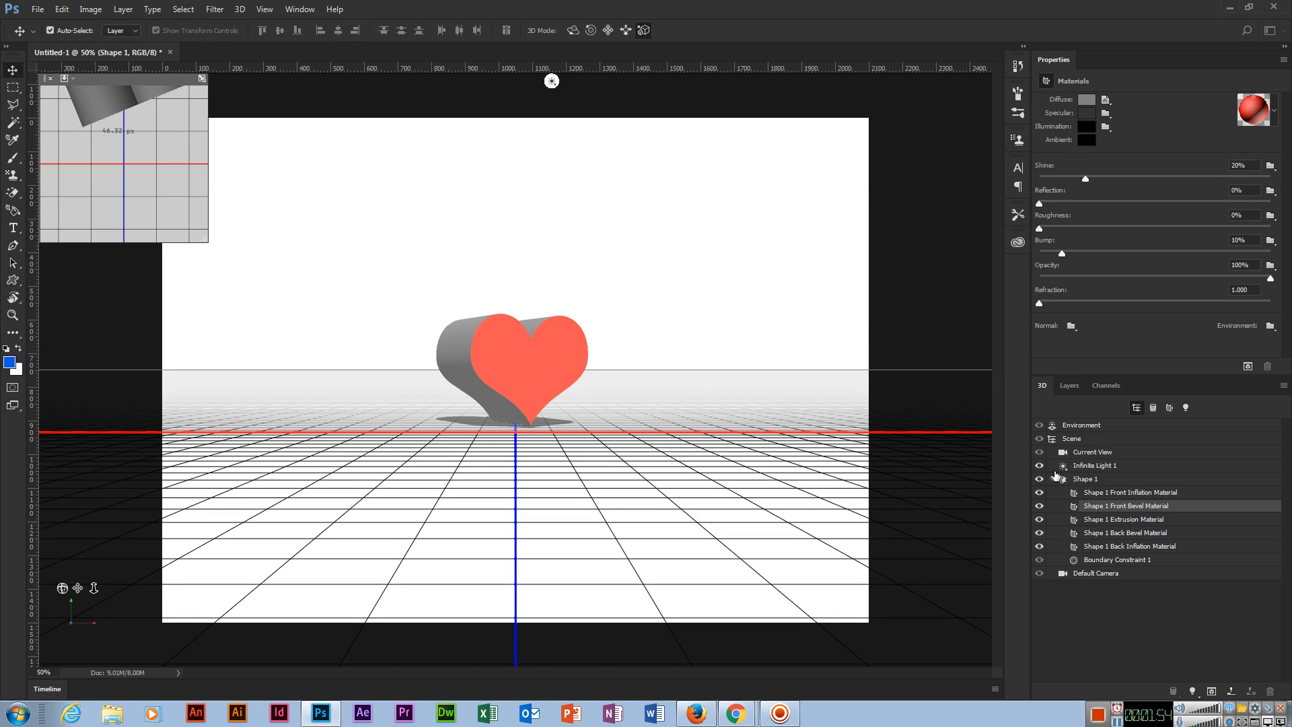
click(1093, 101)
drag(873, 346, 886, 439)
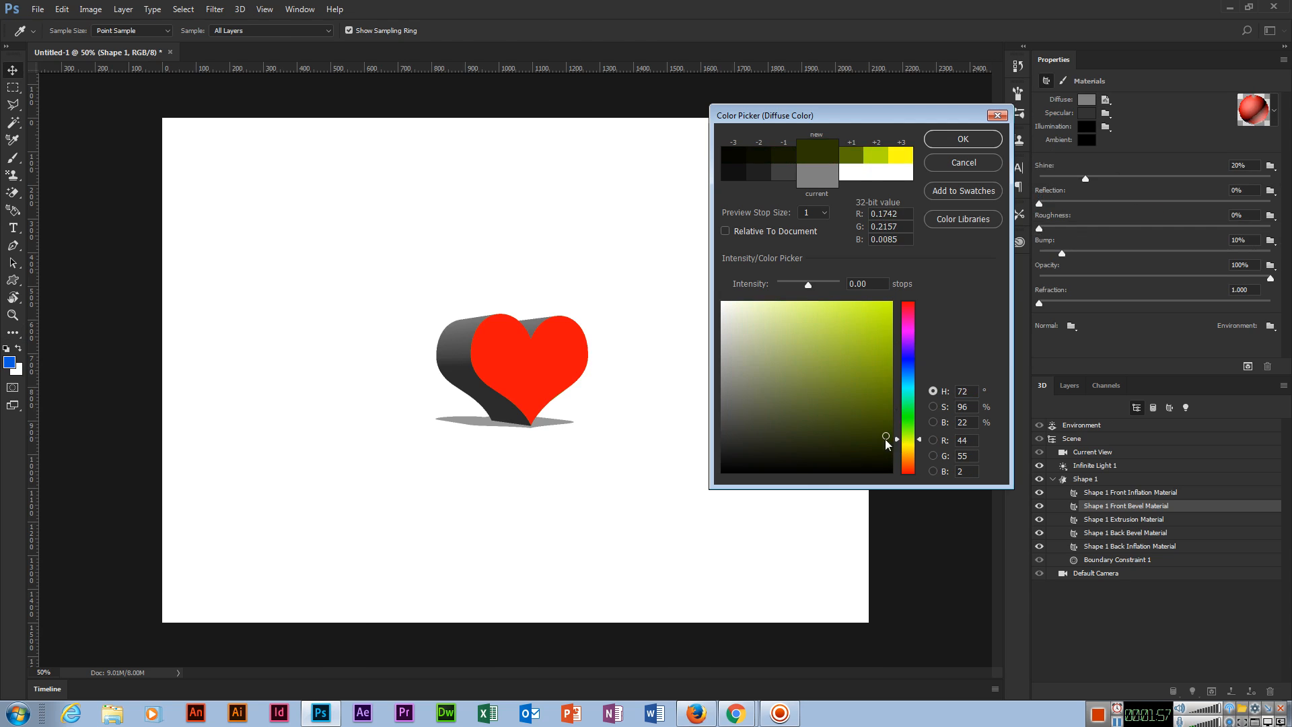
click(963, 139)
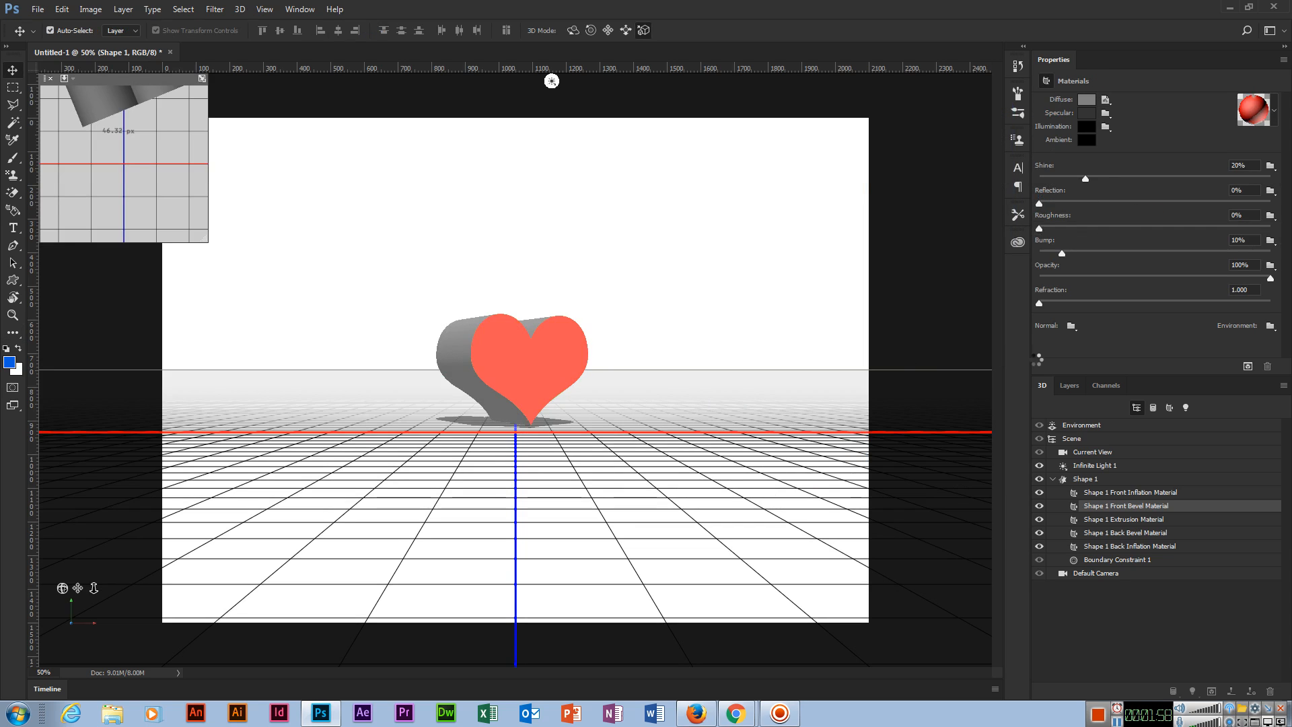
Give the extrusion material an olive-yellow diffuse colour.
click(1127, 520)
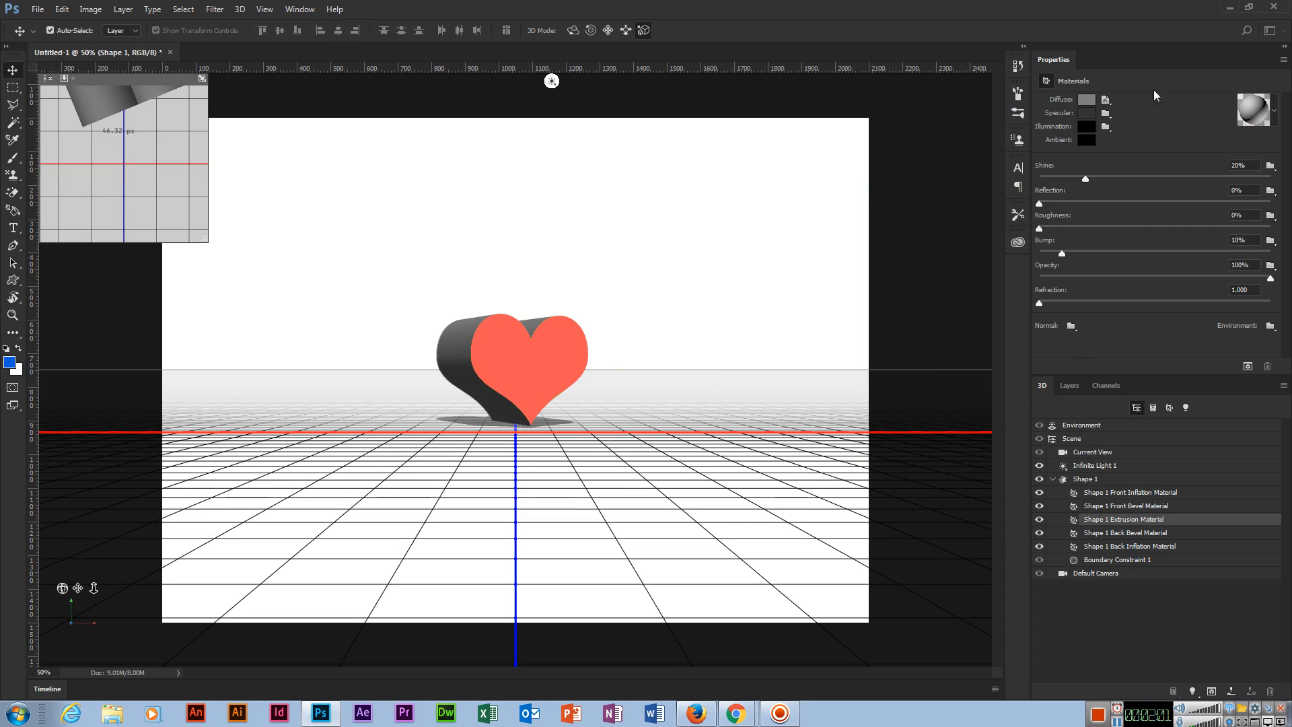
click(1085, 102)
mouse_move(790, 366)
mouse_down()
mouse_move(828, 401)
mouse_move(857, 361)
mouse_move(762, 464)
mouse_up()
drag(917, 412, 917, 444)
mouse_move(841, 363)
mouse_down()
mouse_move(868, 364)
mouse_move(826, 321)
mouse_move(910, 442)
mouse_move(911, 354)
mouse_up()
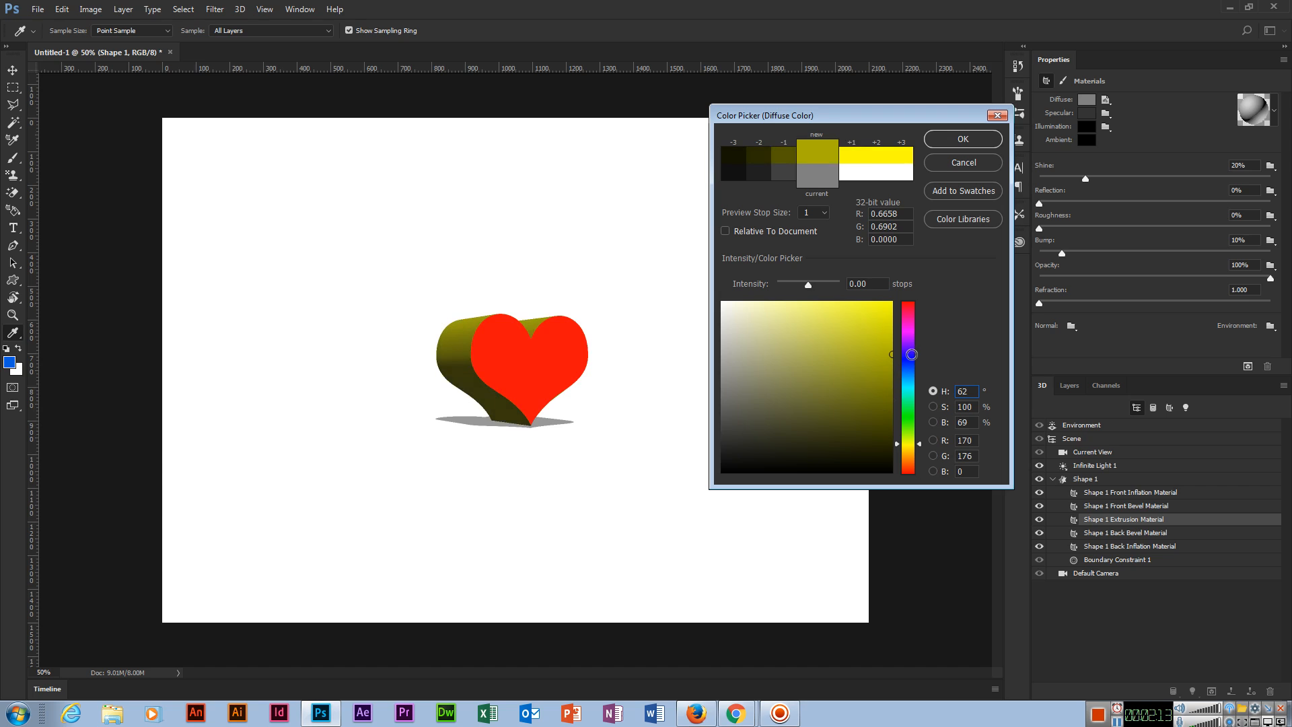
key(Return)
key(v)
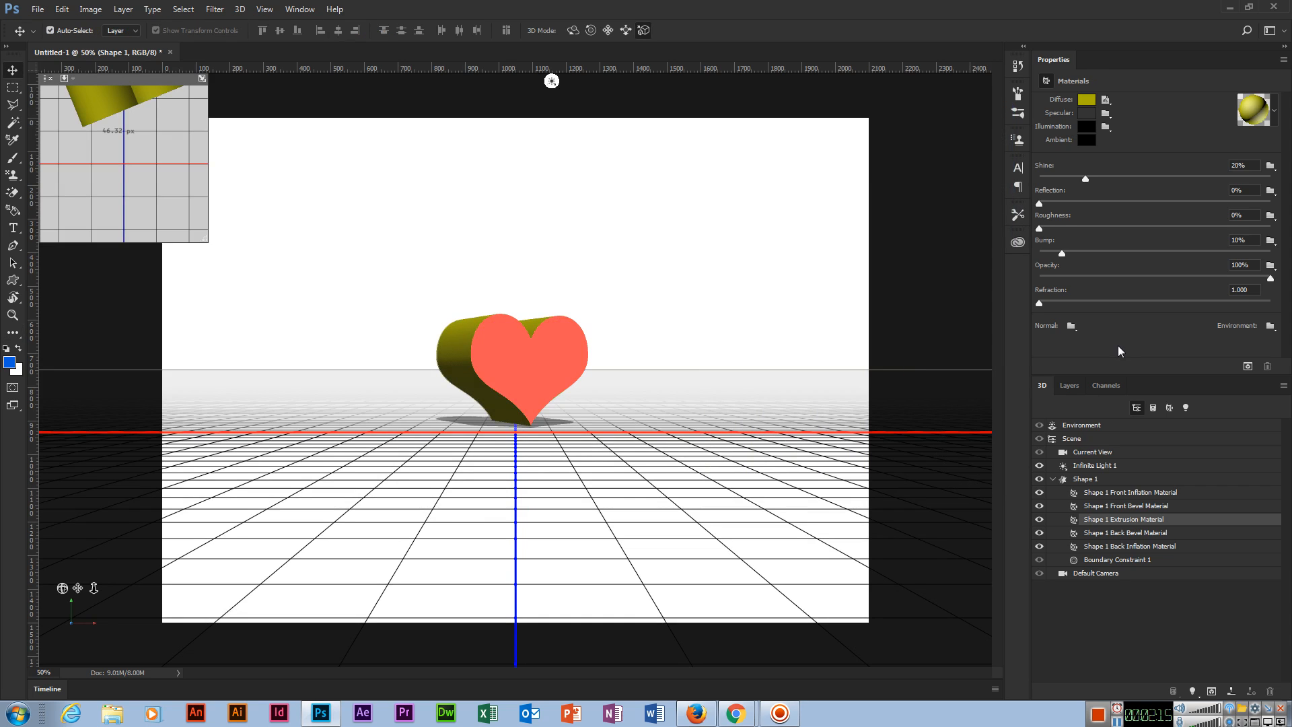
click(1153, 412)
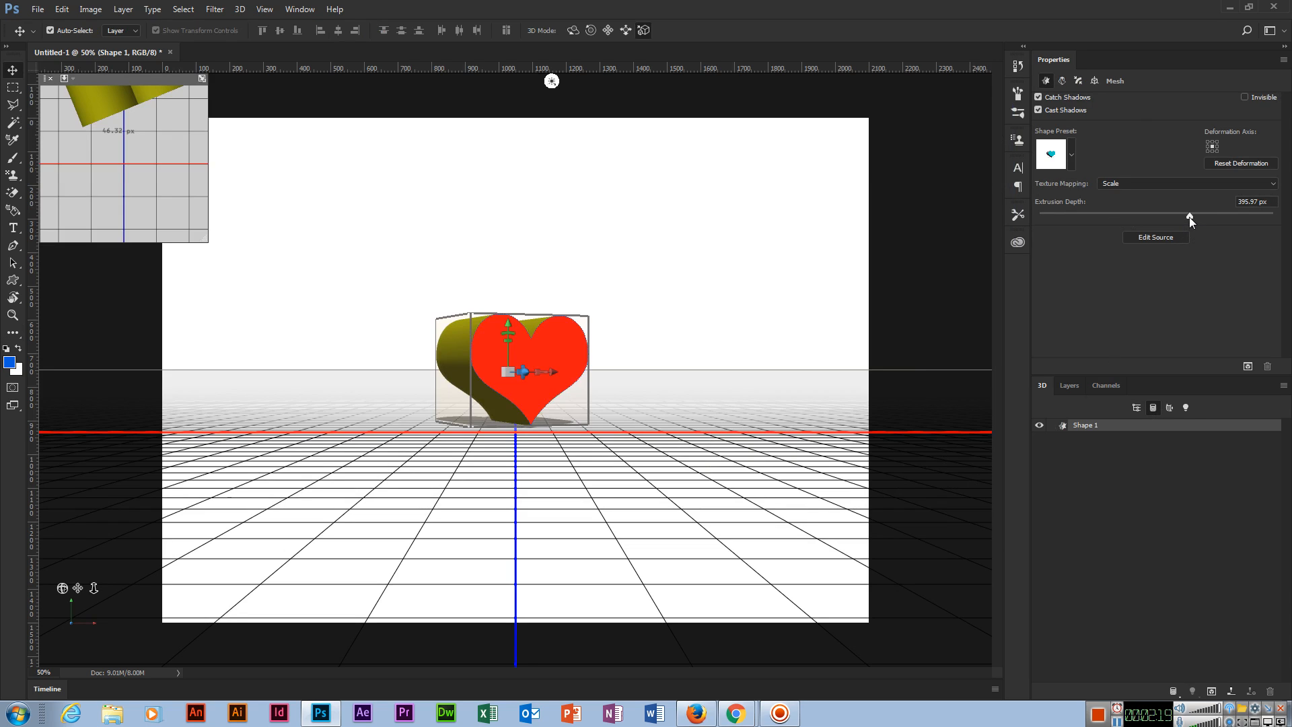
Preview several mesh Shape Presets, then settle on the 197.98 px extrusion preset.
mouse_move(1189, 217)
mouse_down()
mouse_move(1157, 213)
mouse_move(1190, 212)
mouse_move(1178, 214)
mouse_up()
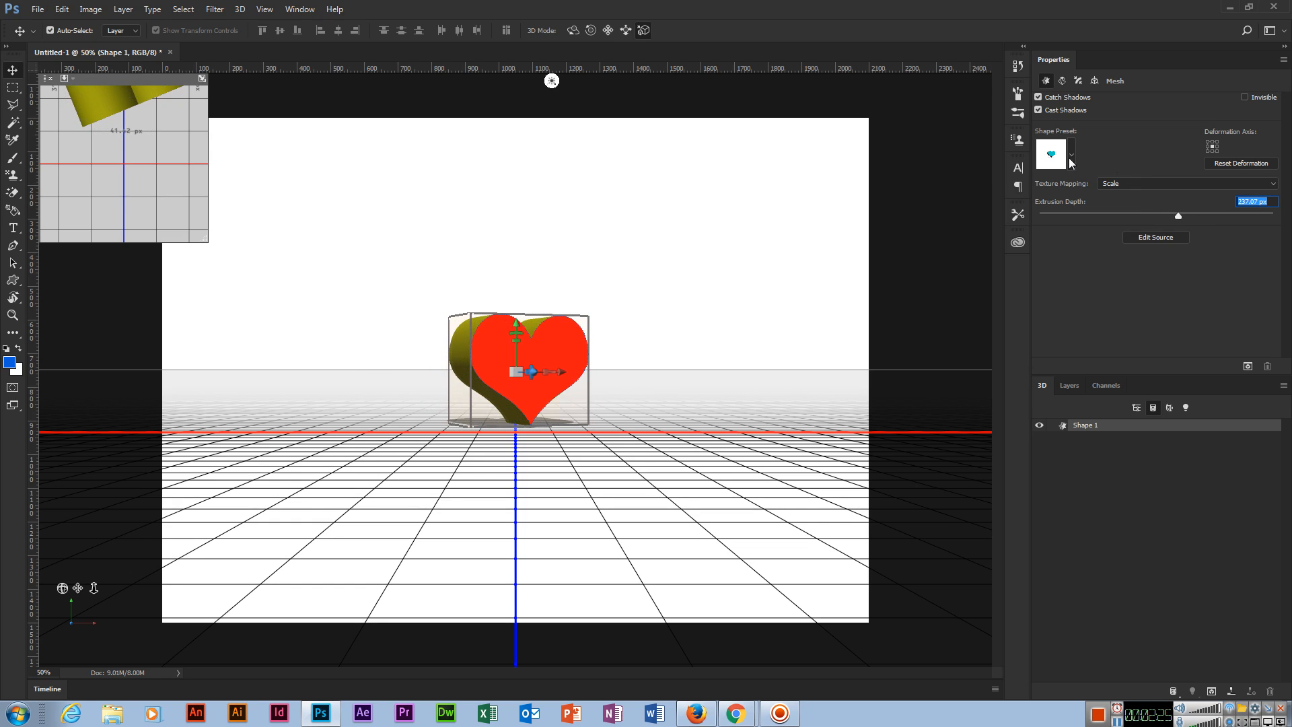
click(1073, 155)
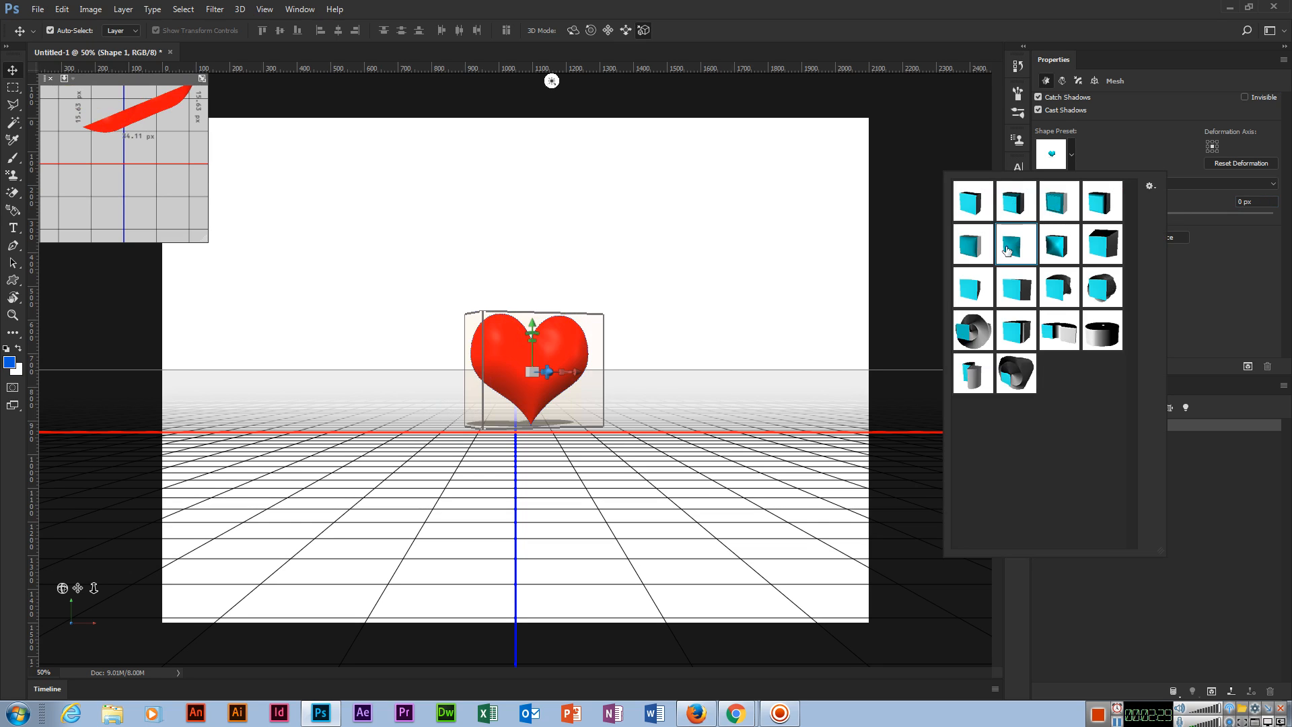
click(969, 254)
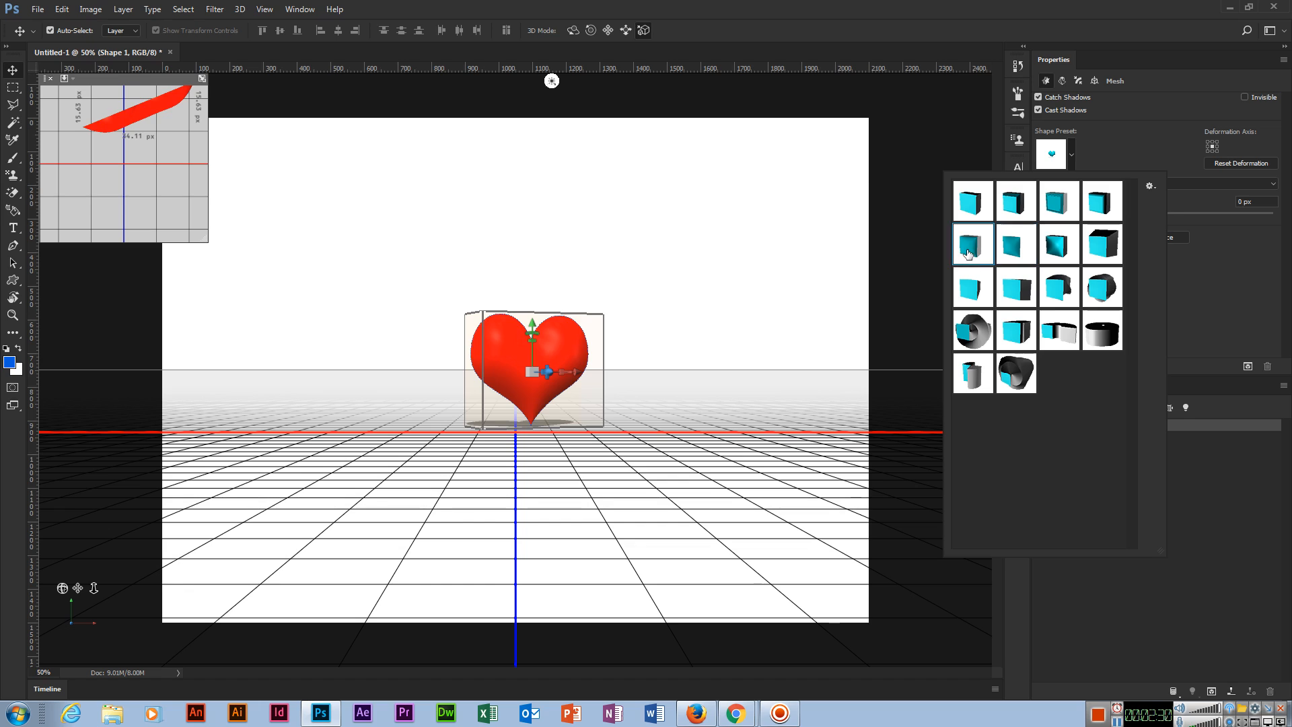
click(1056, 254)
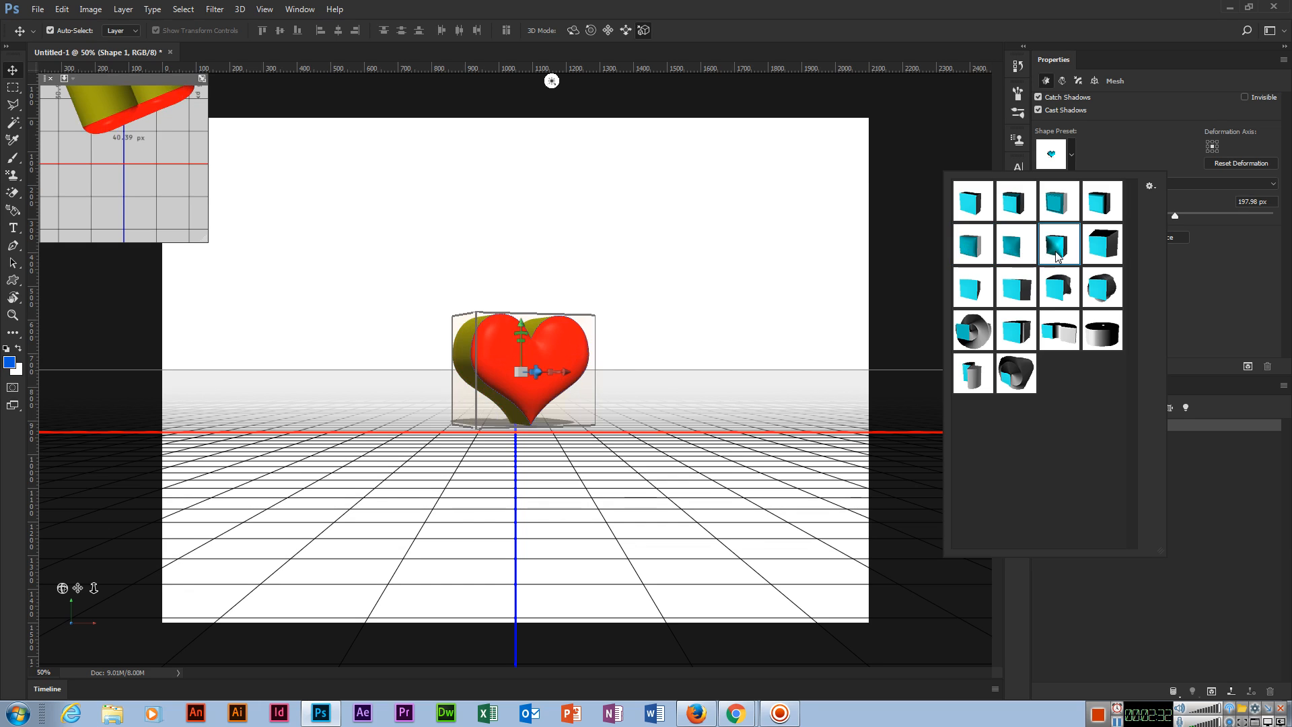
click(1096, 255)
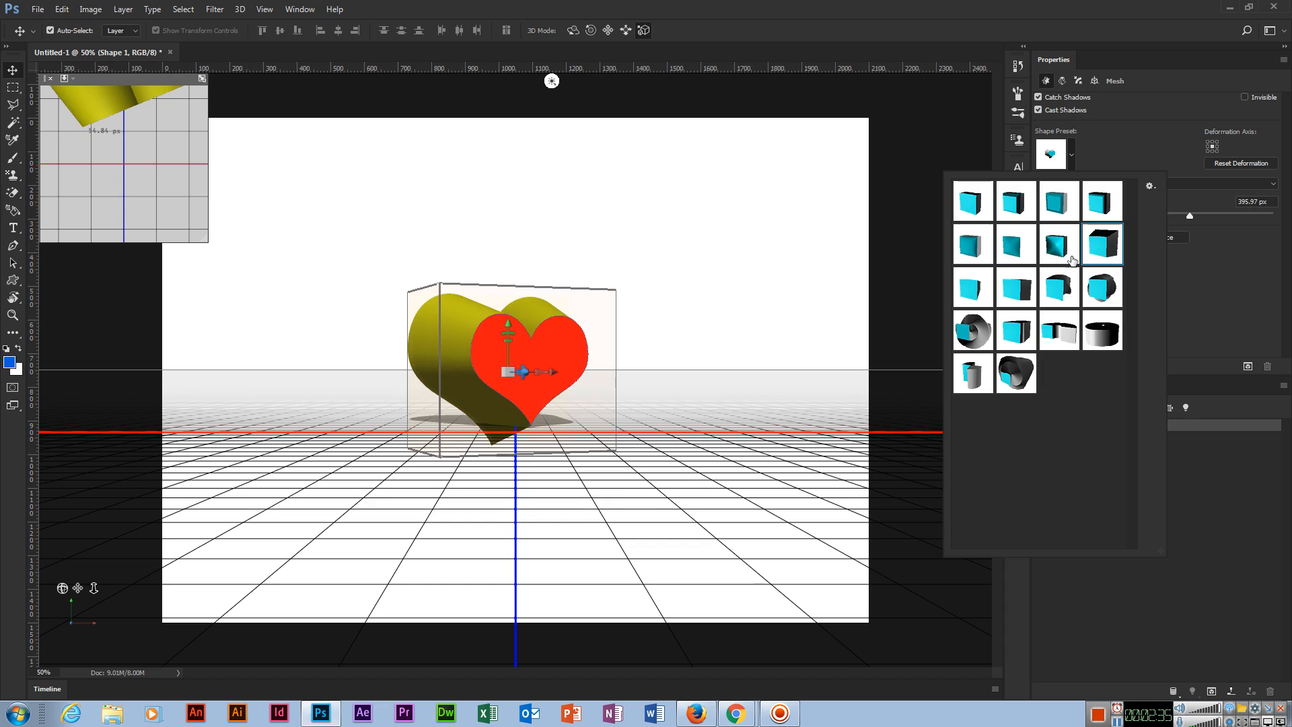
click(1017, 287)
click(980, 290)
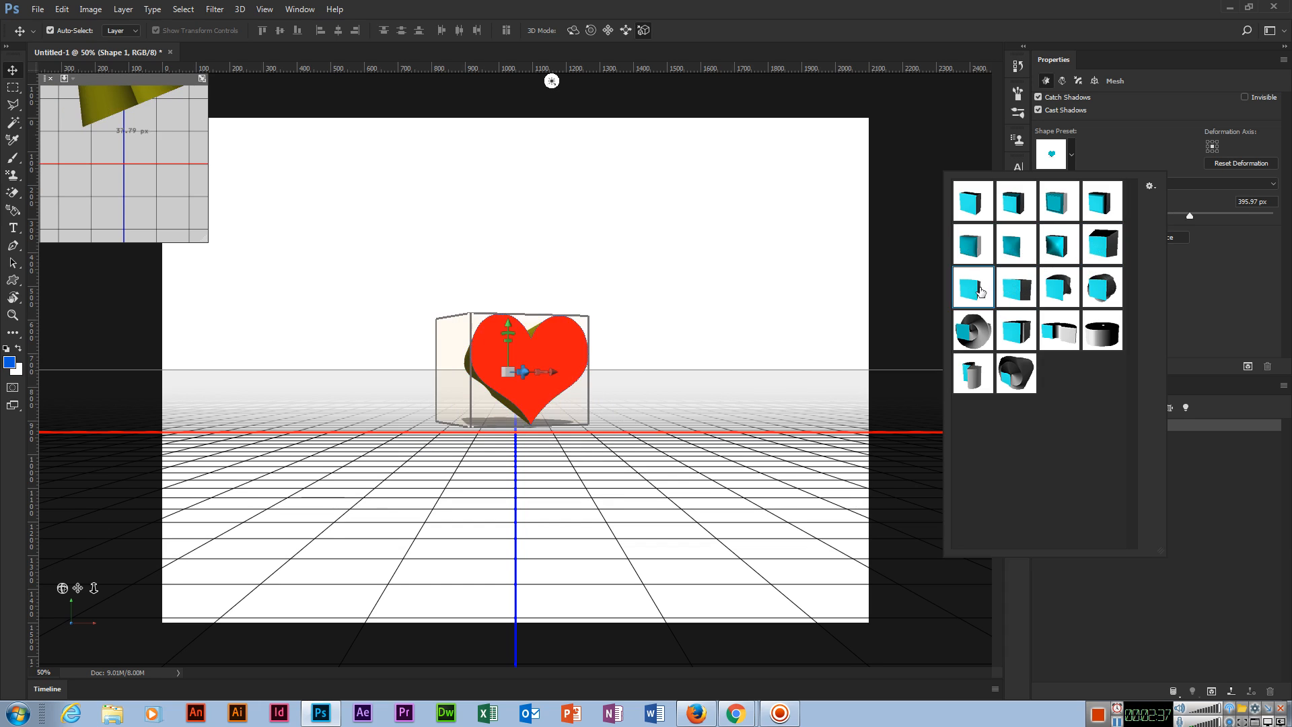
click(1066, 258)
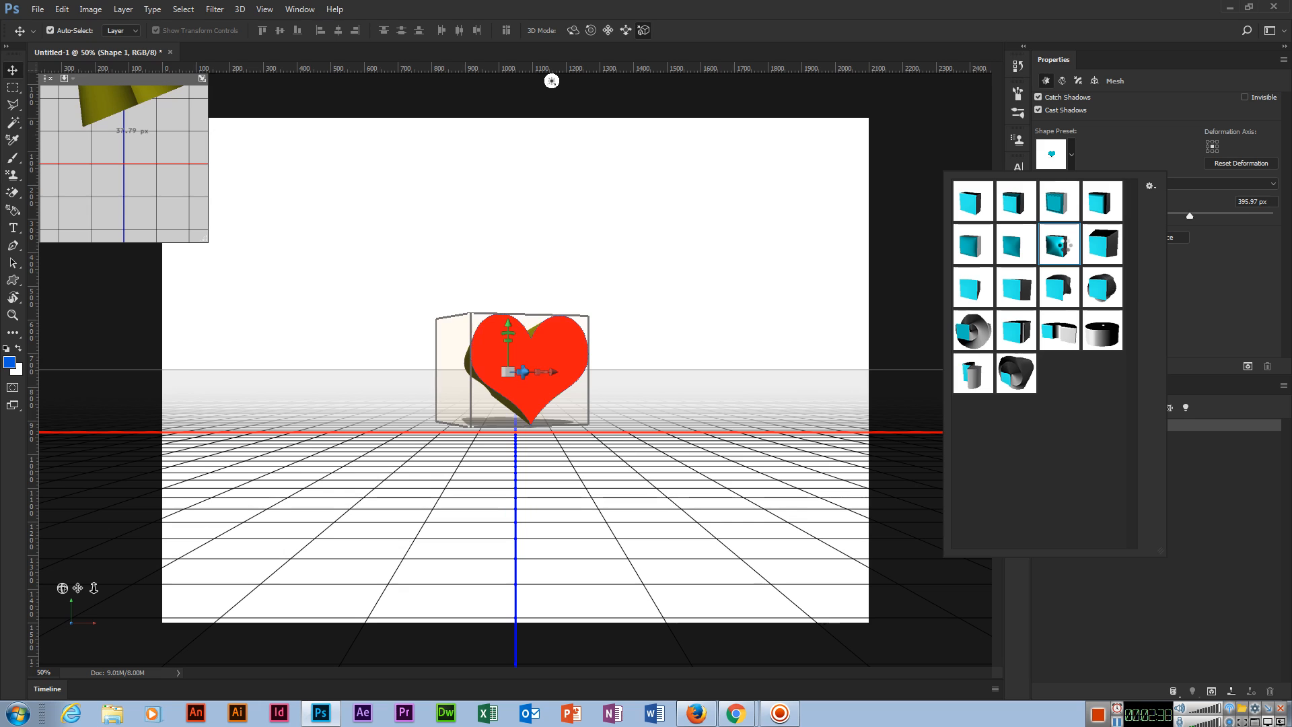
click(777, 287)
click(777, 287)
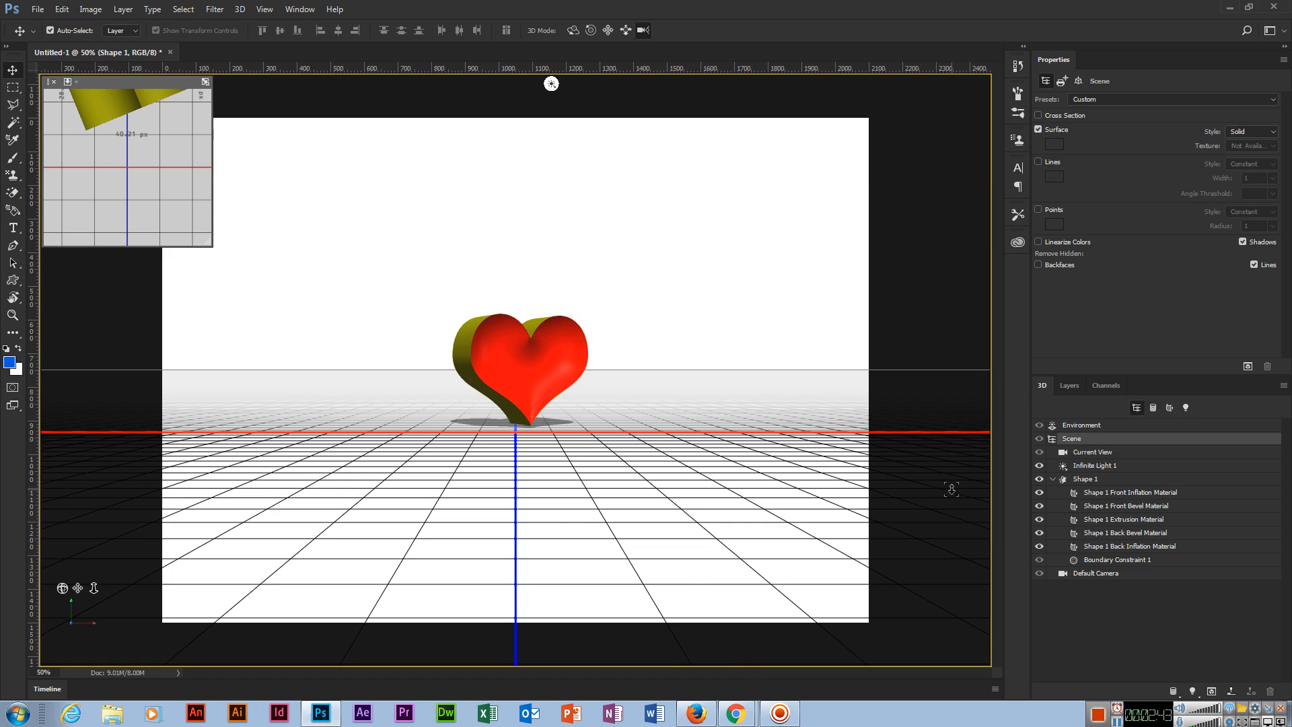
Rotate Infinite Light 1 to reshade the heart, then move to a new Chrome window.
click(1116, 466)
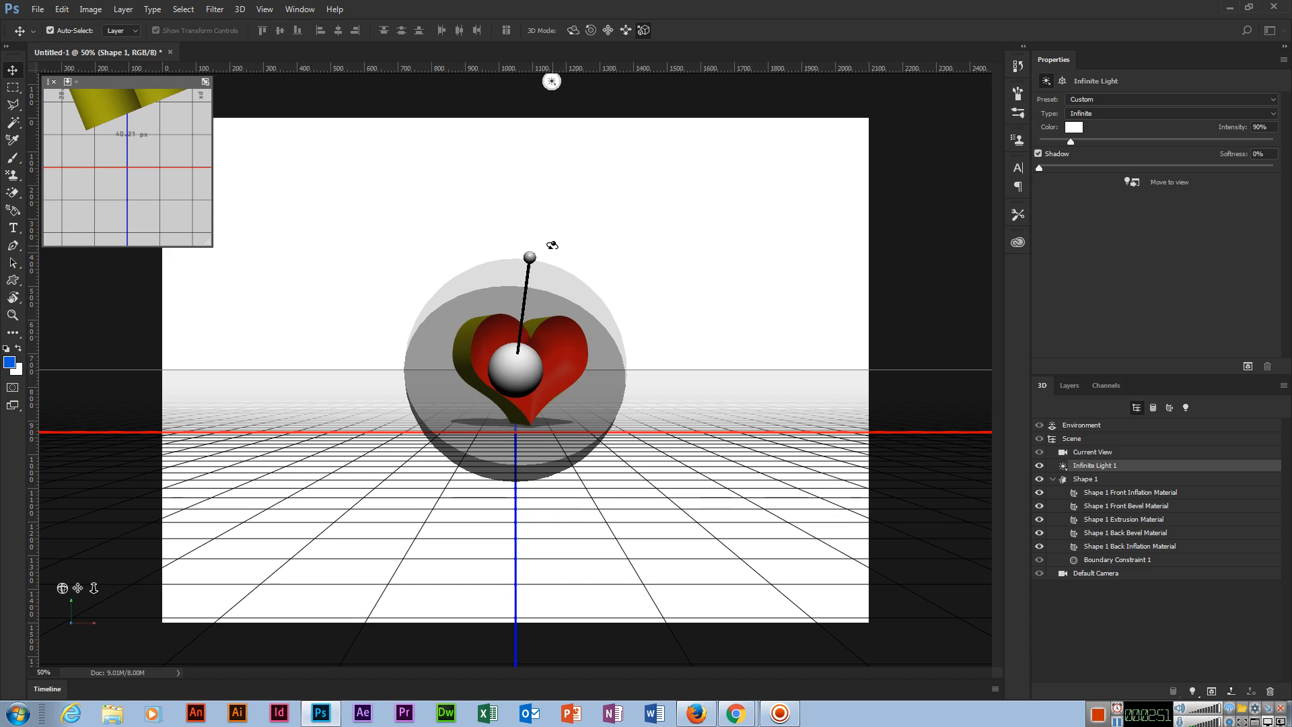
mouse_move(558, 240)
mouse_down()
mouse_move(644, 268)
mouse_move(629, 296)
mouse_move(554, 254)
mouse_move(577, 218)
mouse_move(611, 210)
mouse_move(678, 242)
mouse_move(686, 262)
mouse_move(666, 274)
mouse_move(704, 248)
mouse_move(646, 251)
mouse_move(681, 236)
mouse_move(665, 237)
mouse_up()
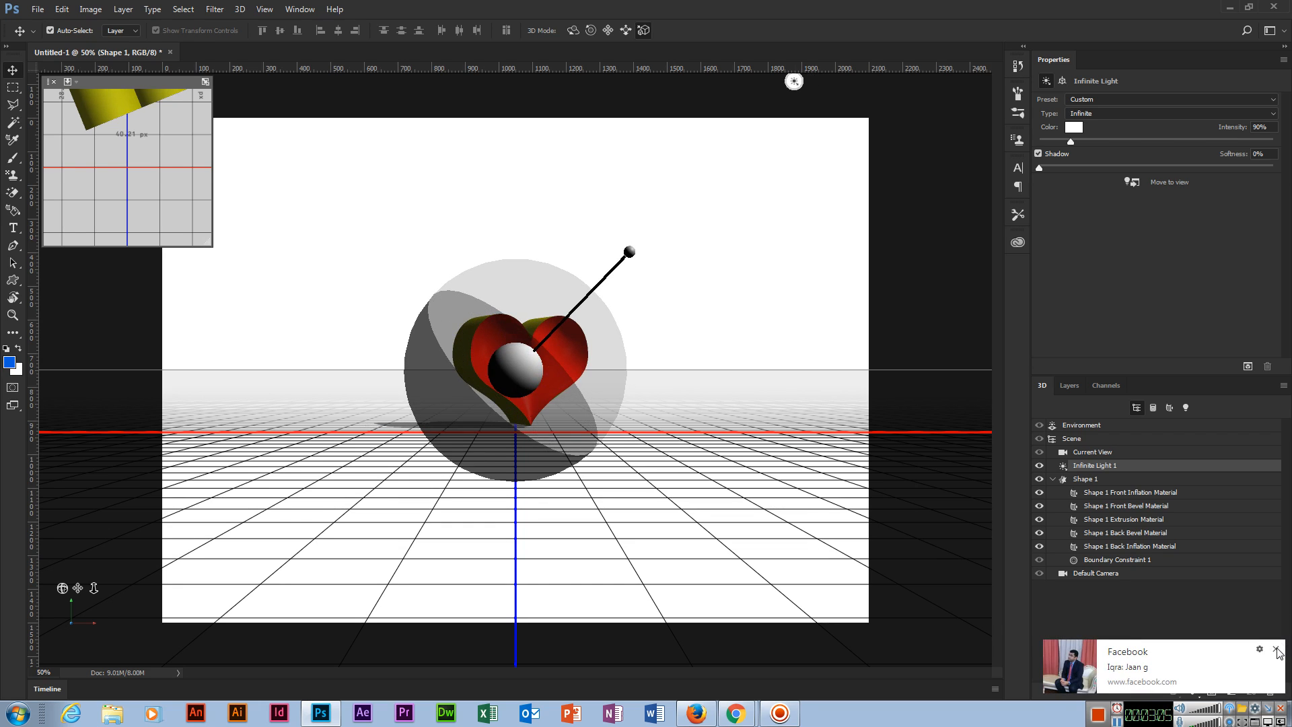
click(1277, 650)
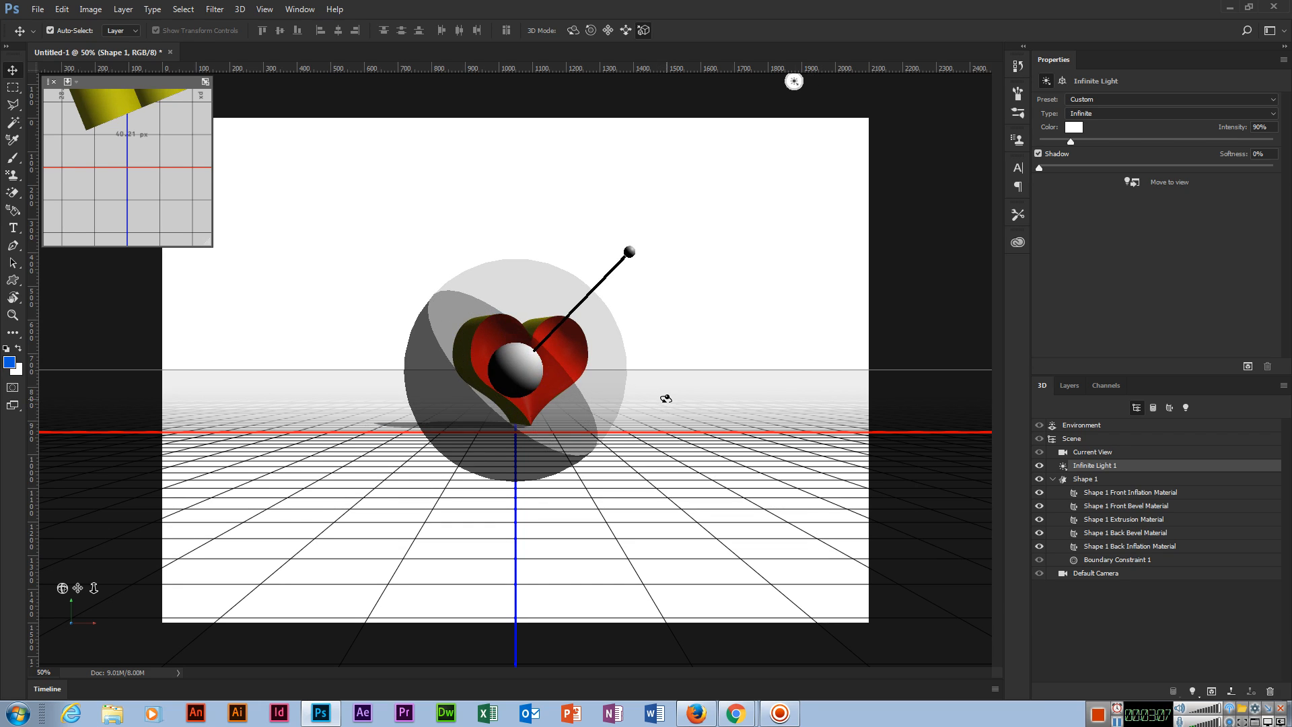
key(alt+Tab)
key(ctrl+n)
Load facebook.com in Chrome and open, then close, the account menu.
text(facebook.com)
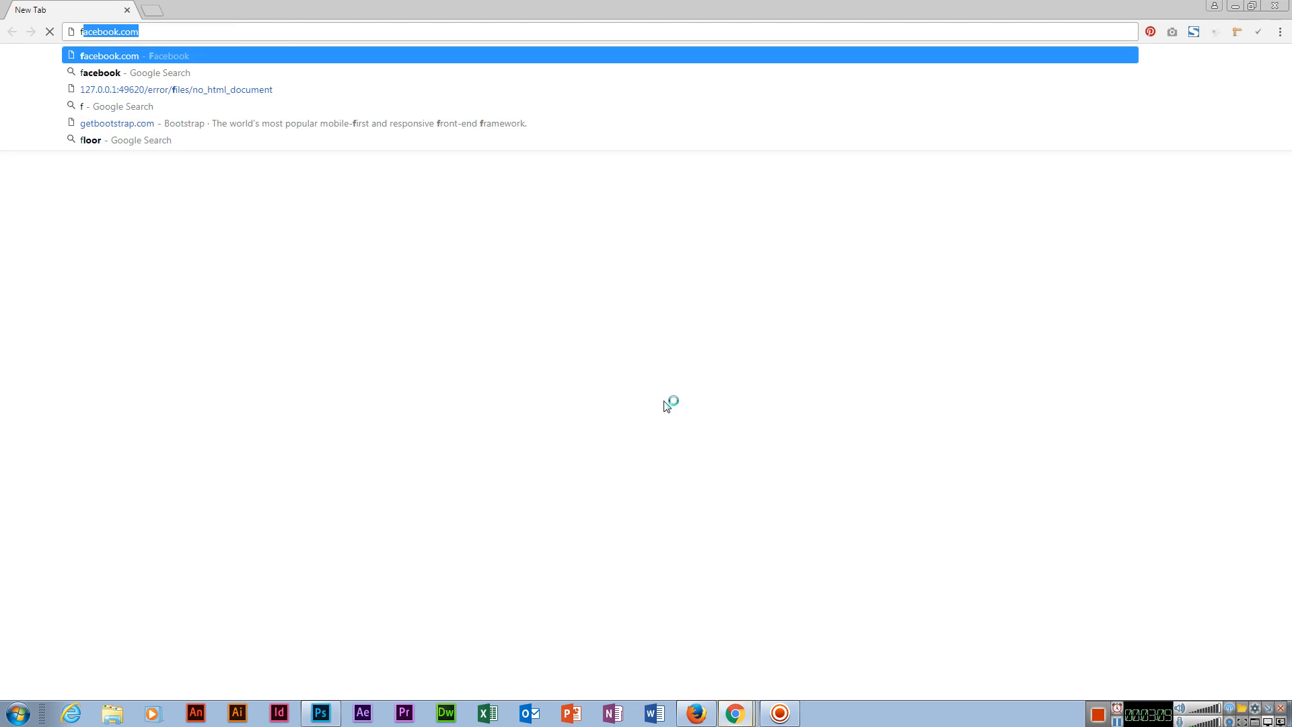
key(Return)
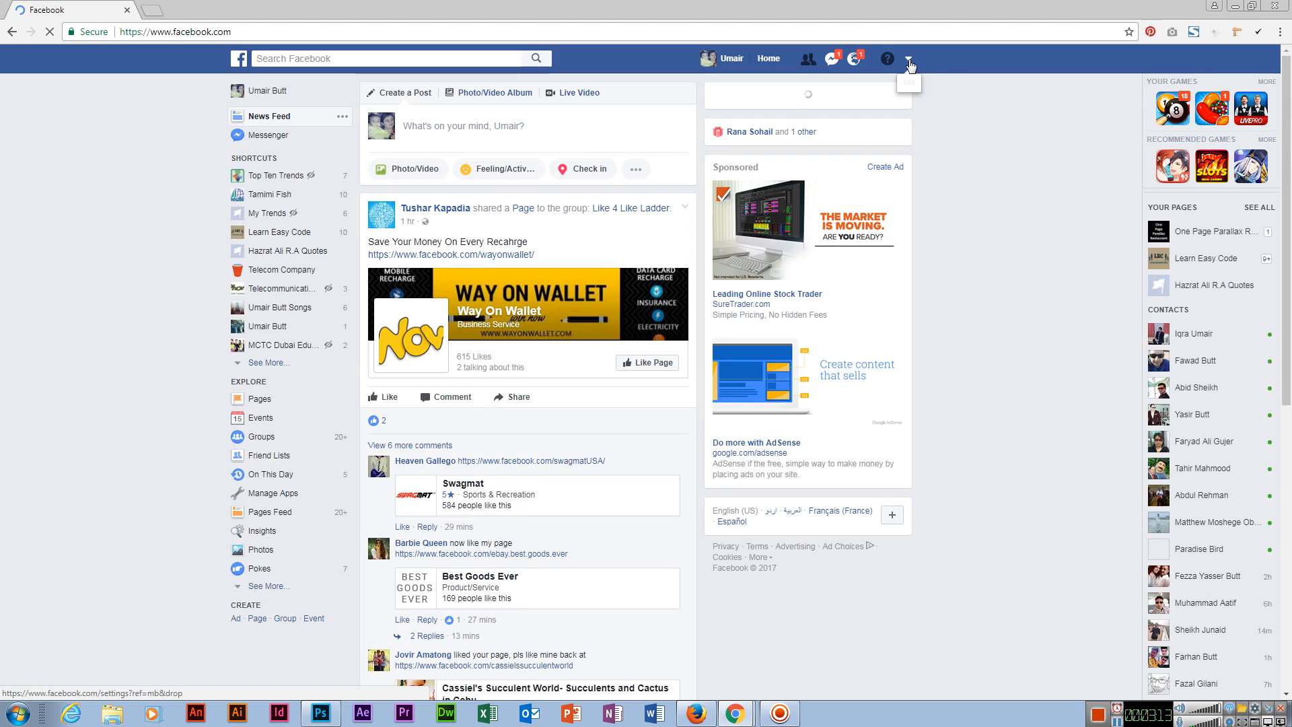
click(908, 59)
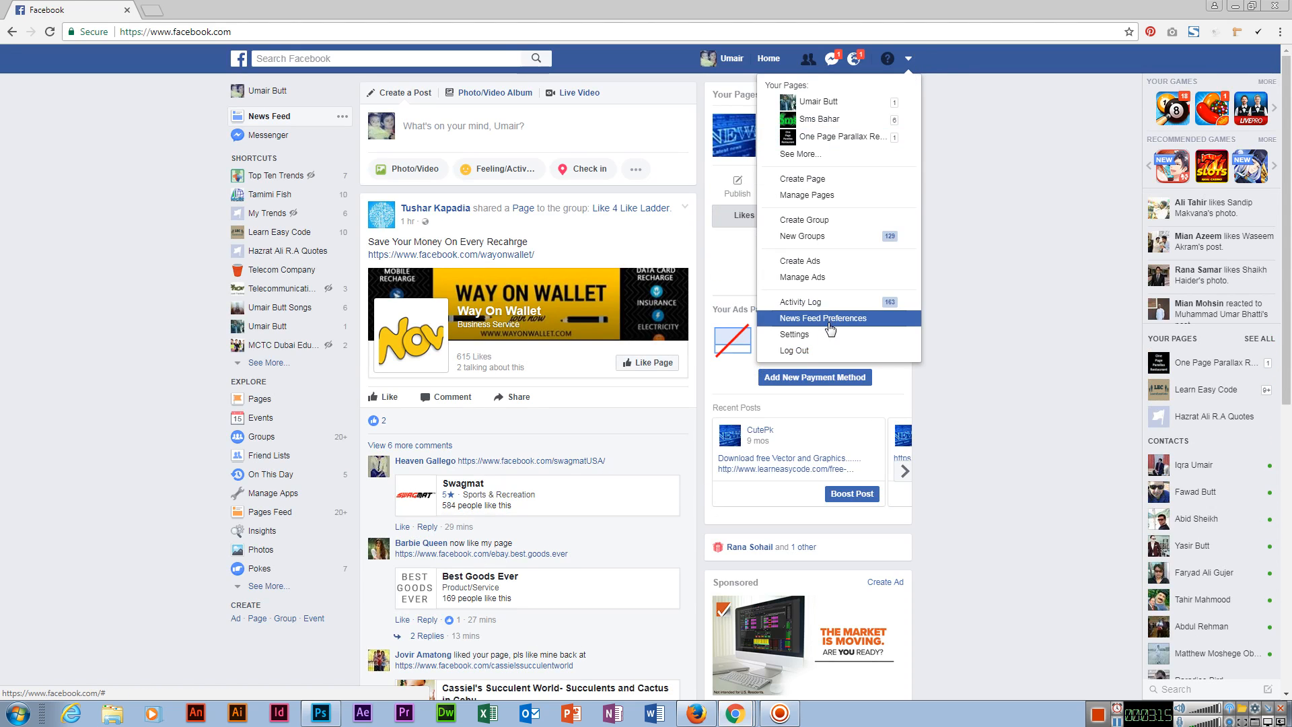
click(822, 347)
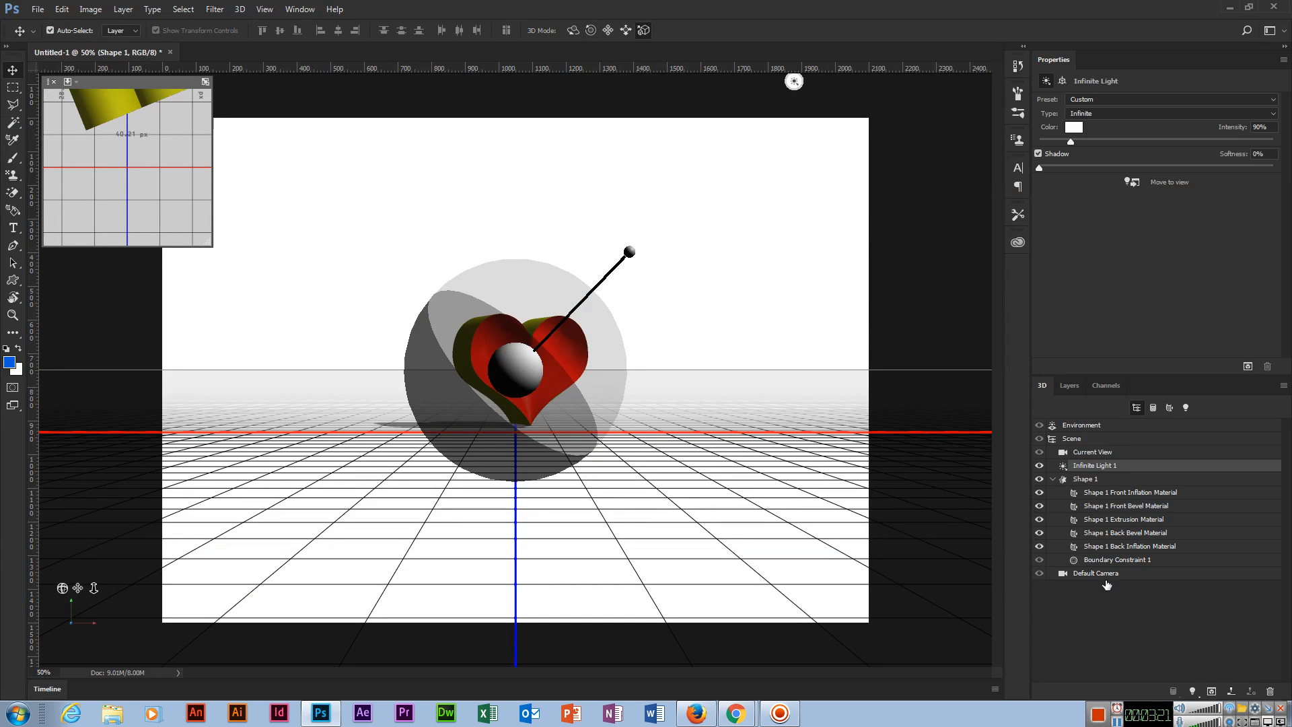
Switch to the Essentials workspace and select the Background layer to hide 3D overlays.
click(1285, 31)
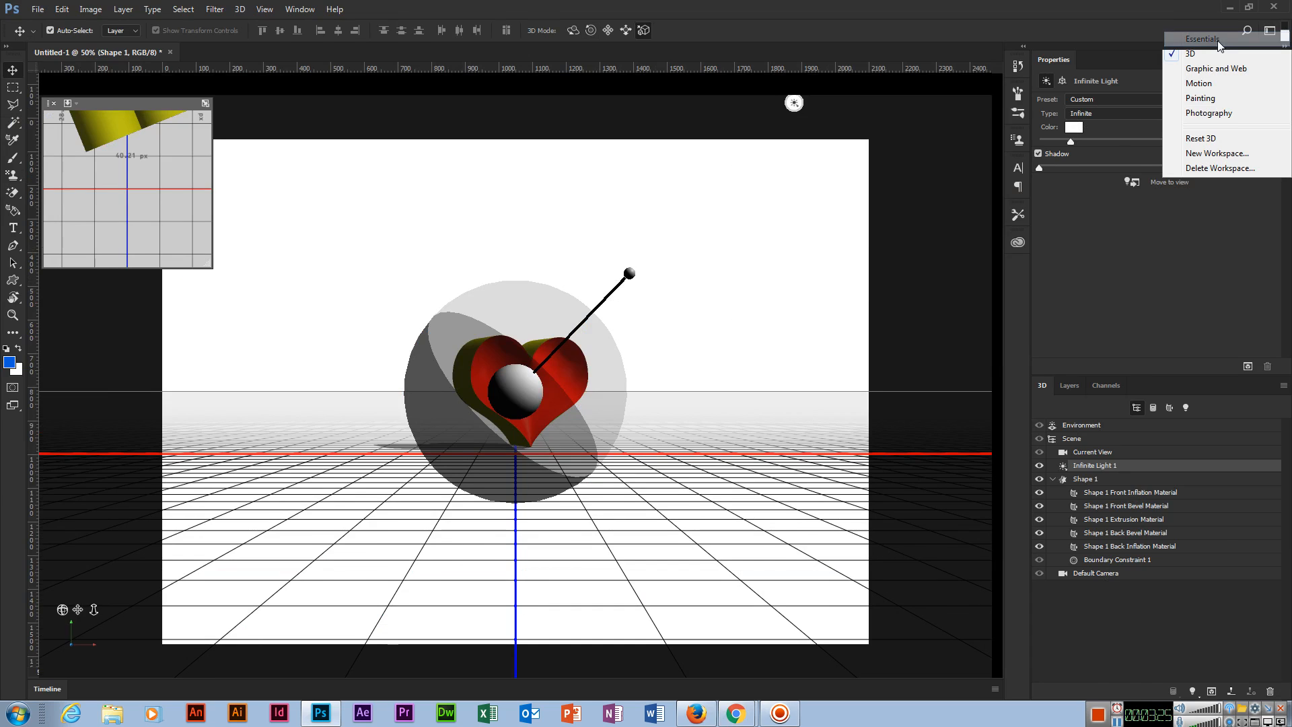
click(1216, 42)
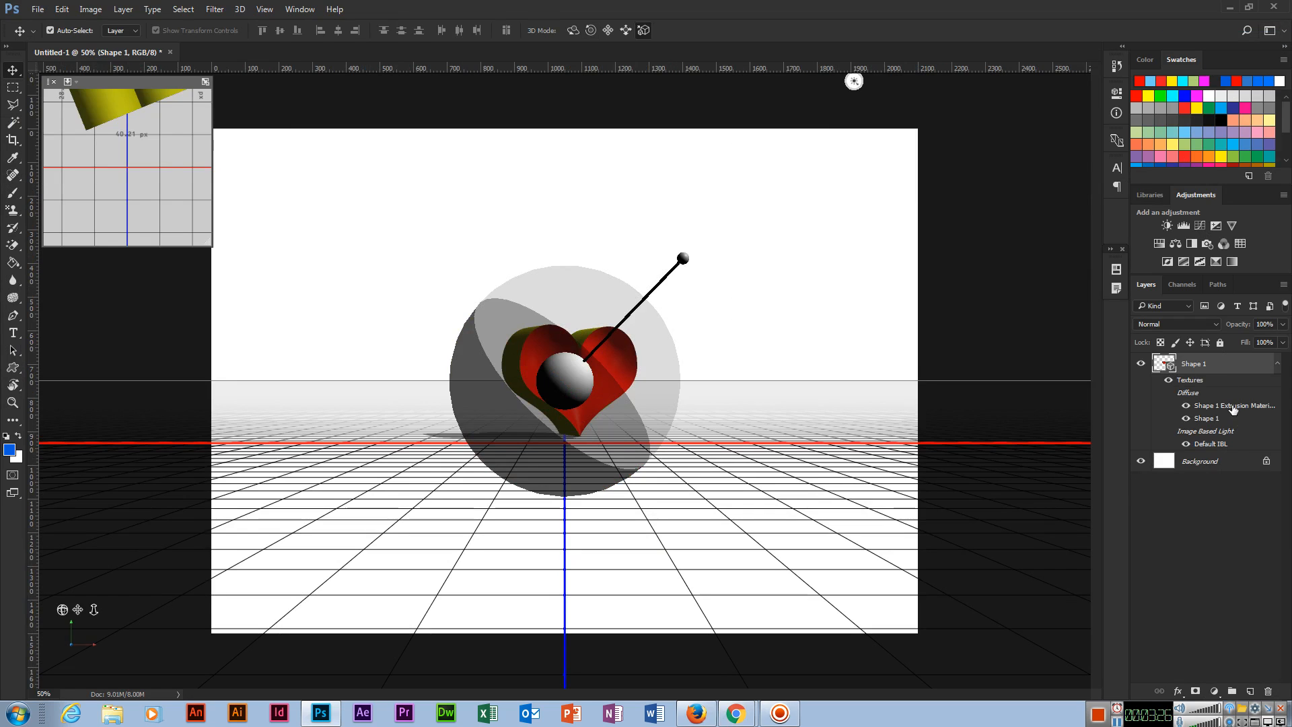
click(1200, 464)
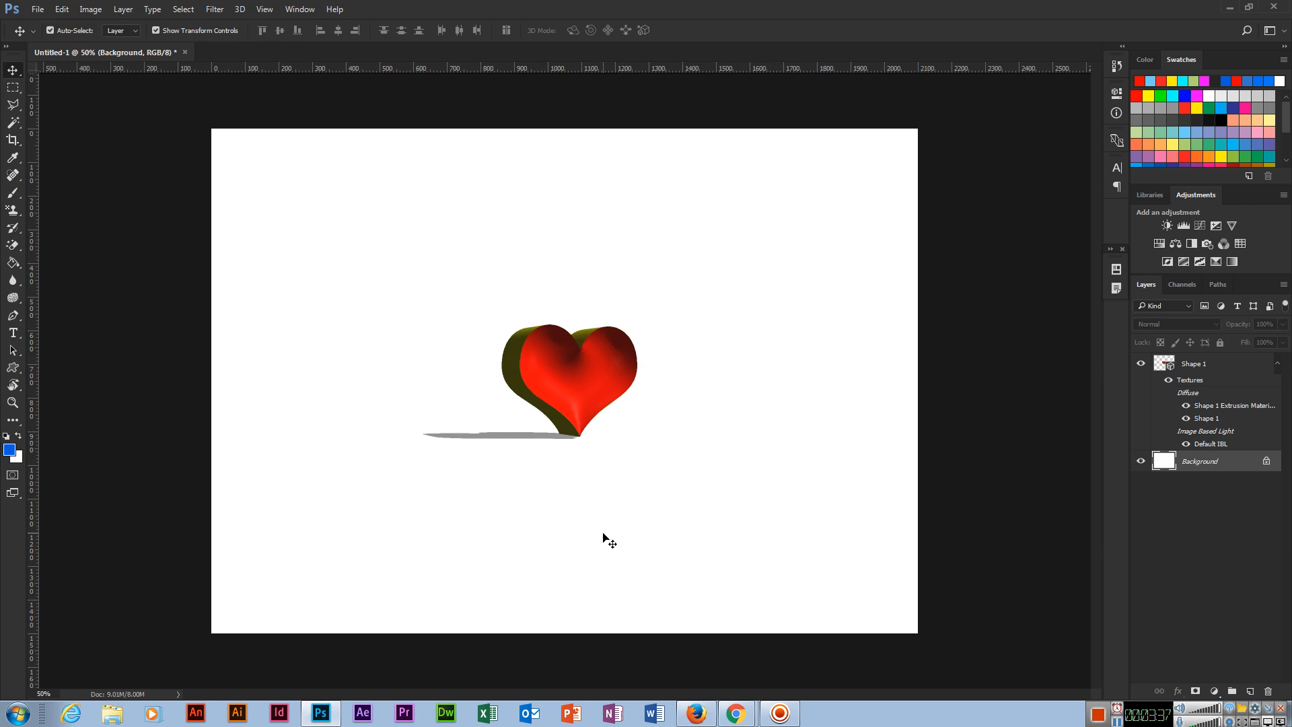
click(1282, 31)
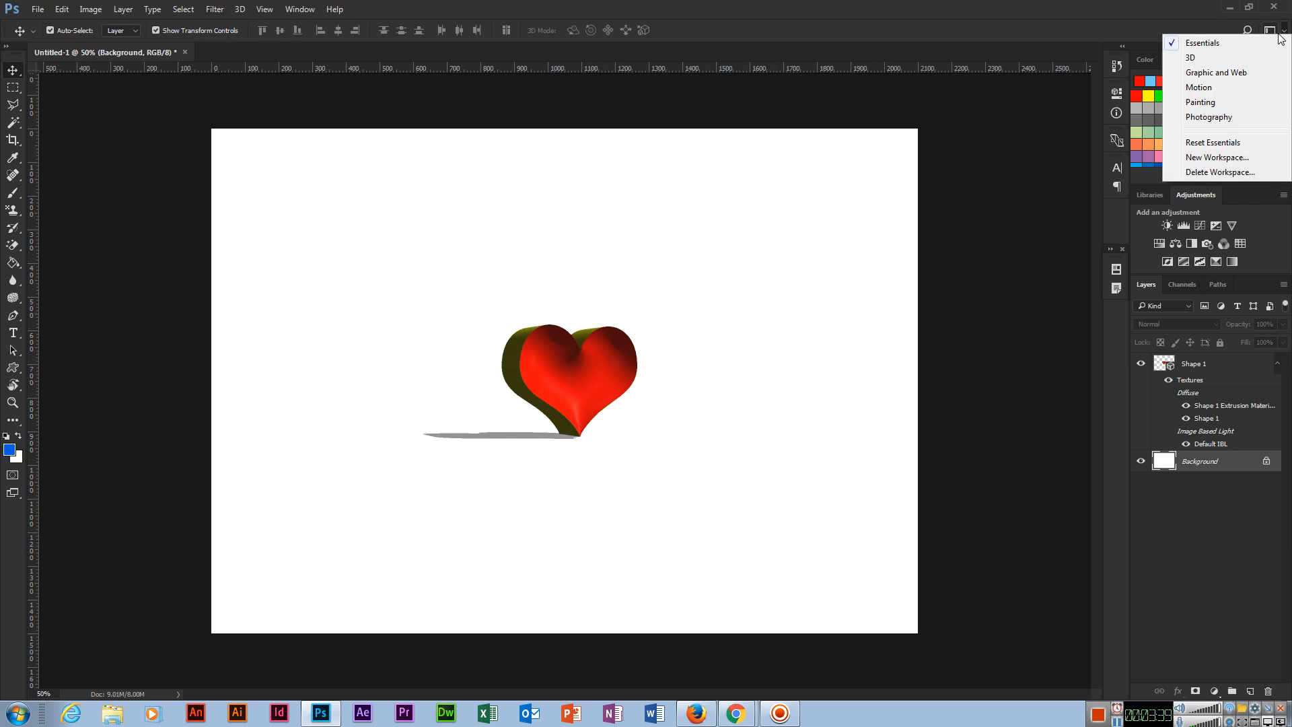
click(1225, 45)
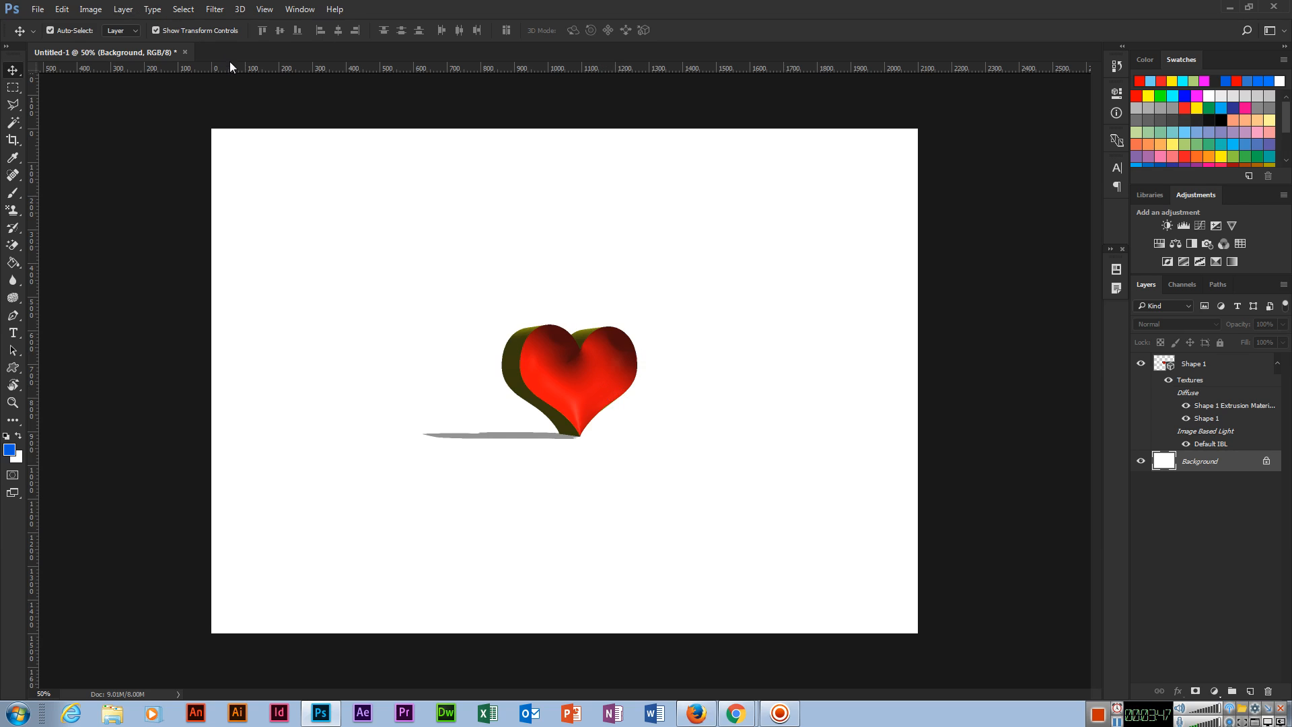
Create a new Default Photoshop Size document, 7 × 5 in at 300 ppi.
key(ctrl+n)
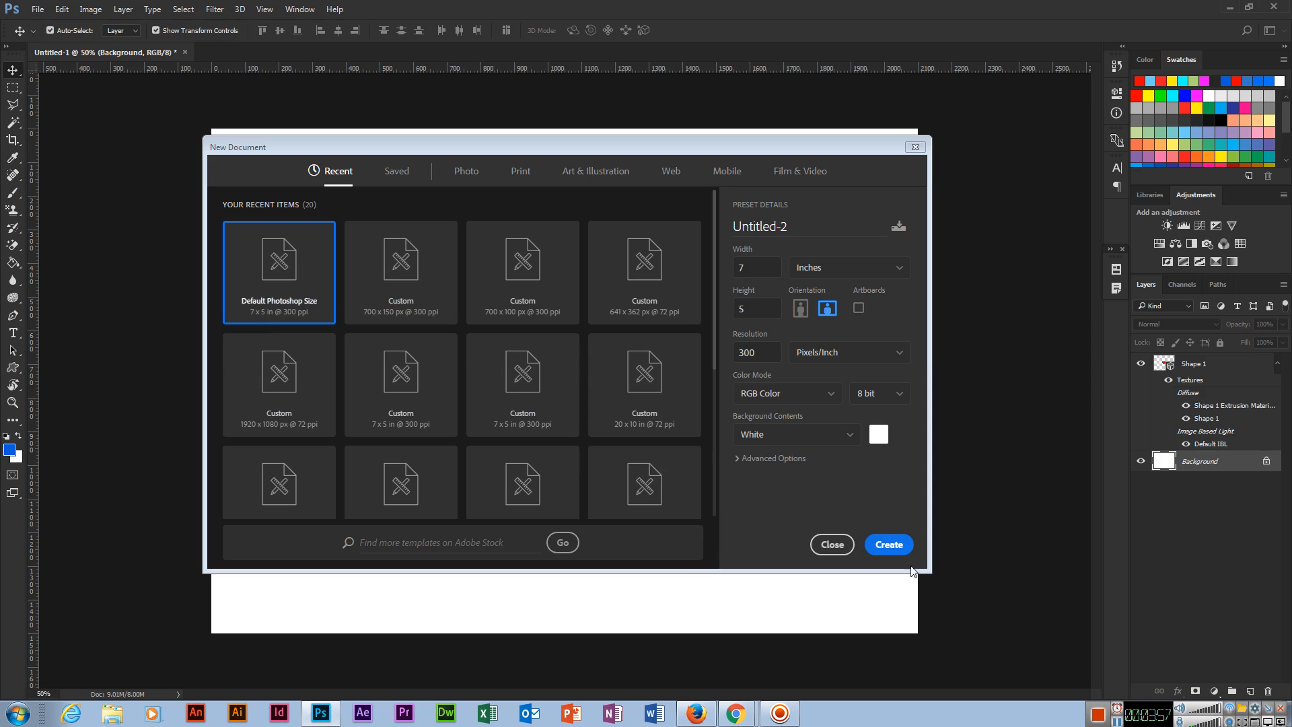
click(882, 543)
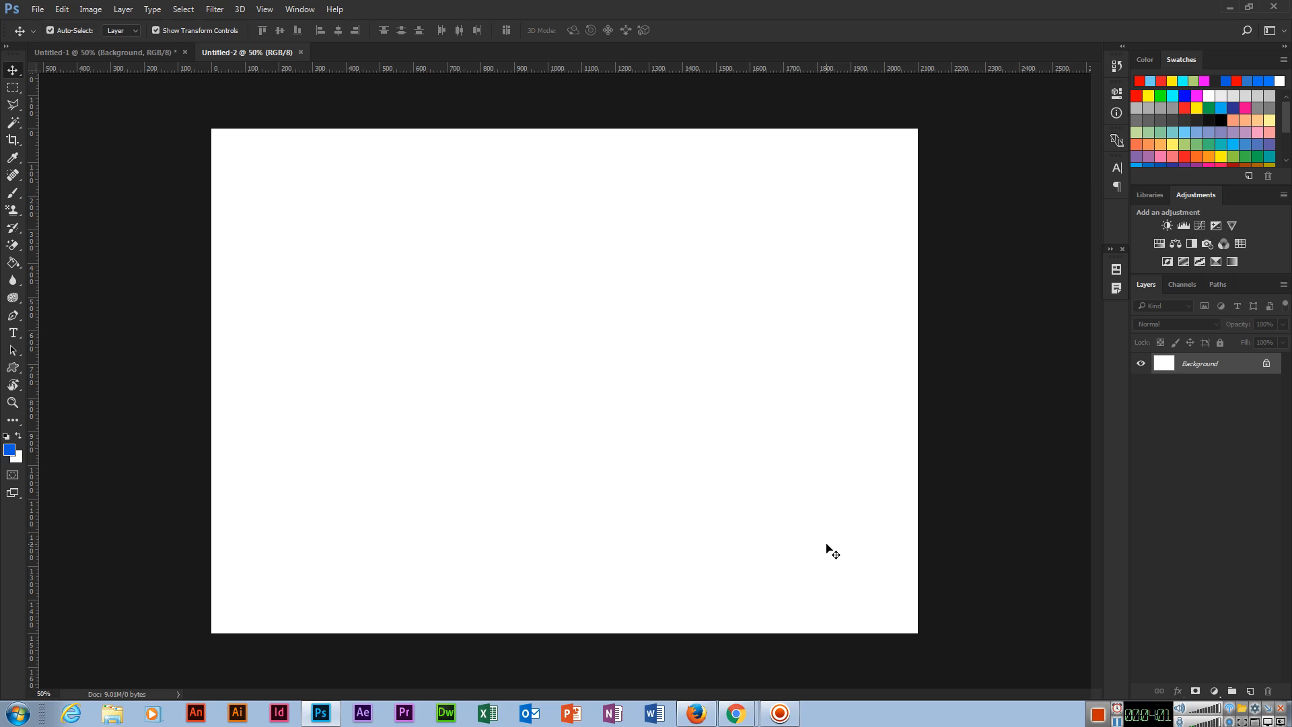
click(1281, 30)
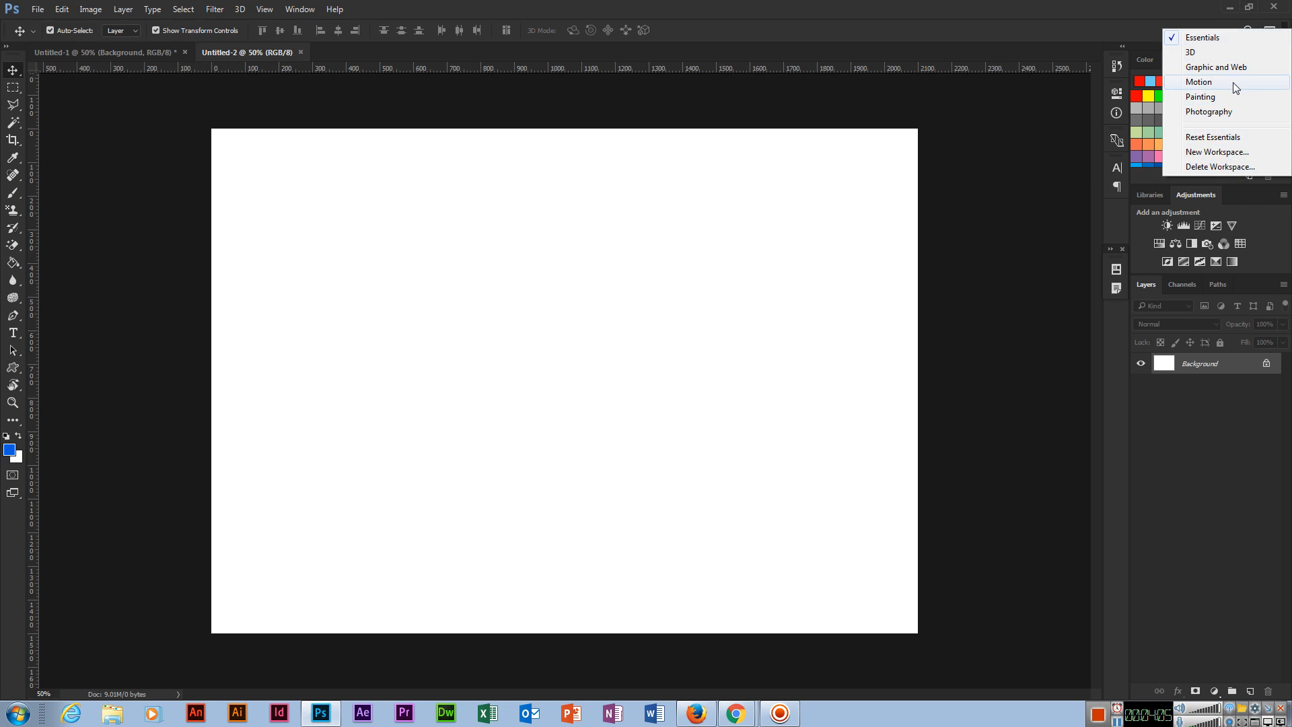
Switch to the Motion workspace, fit the canvas on screen, and view the timeline type choices.
click(1232, 82)
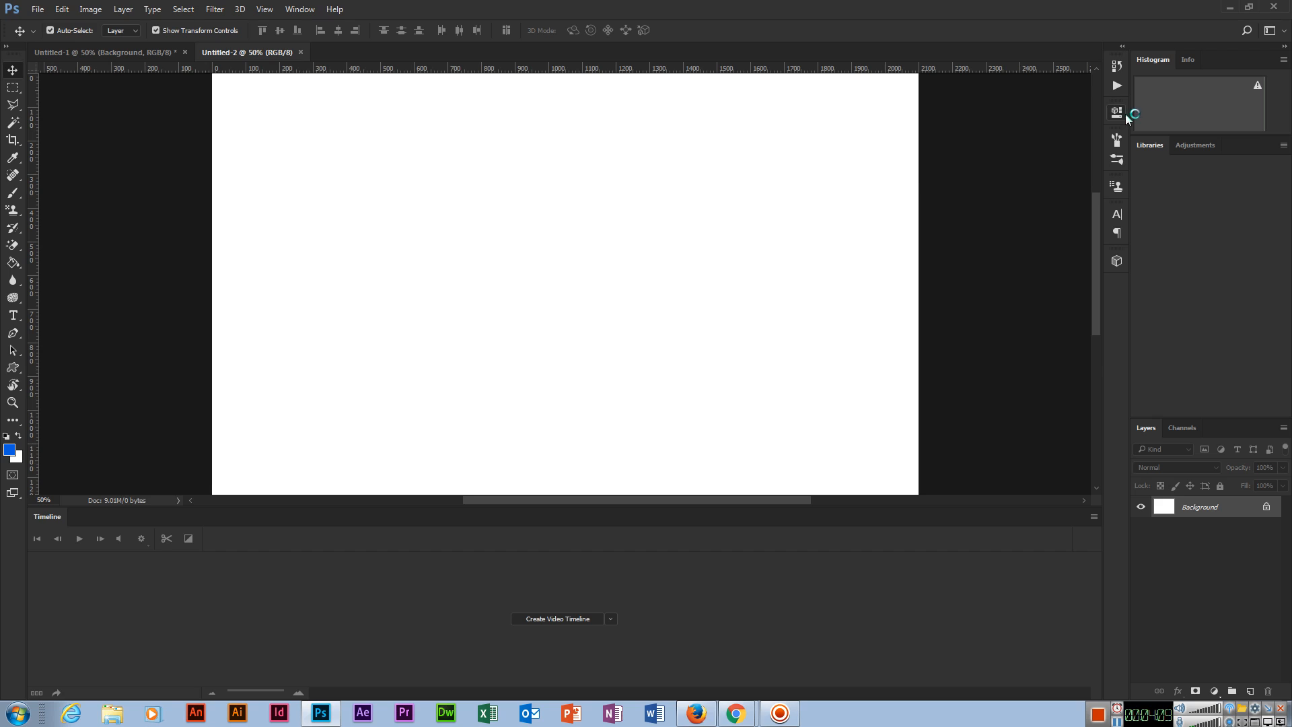
key(ctrl+0)
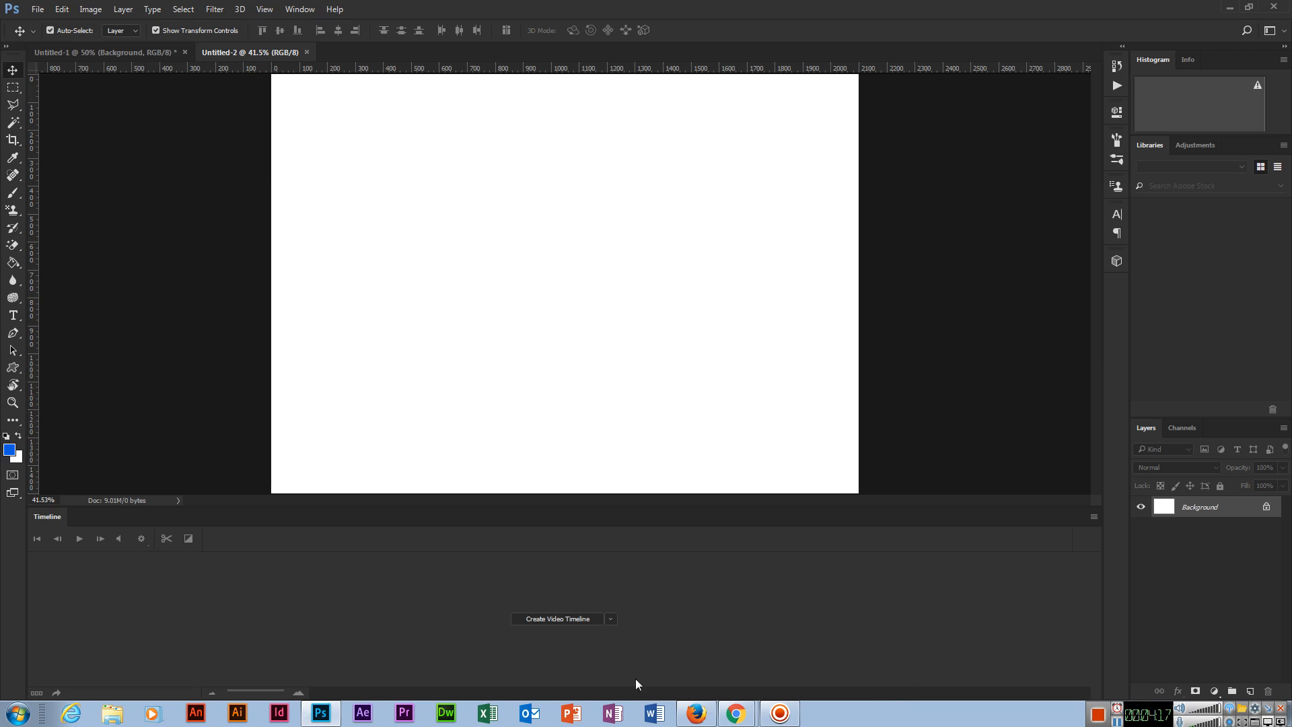
click(610, 618)
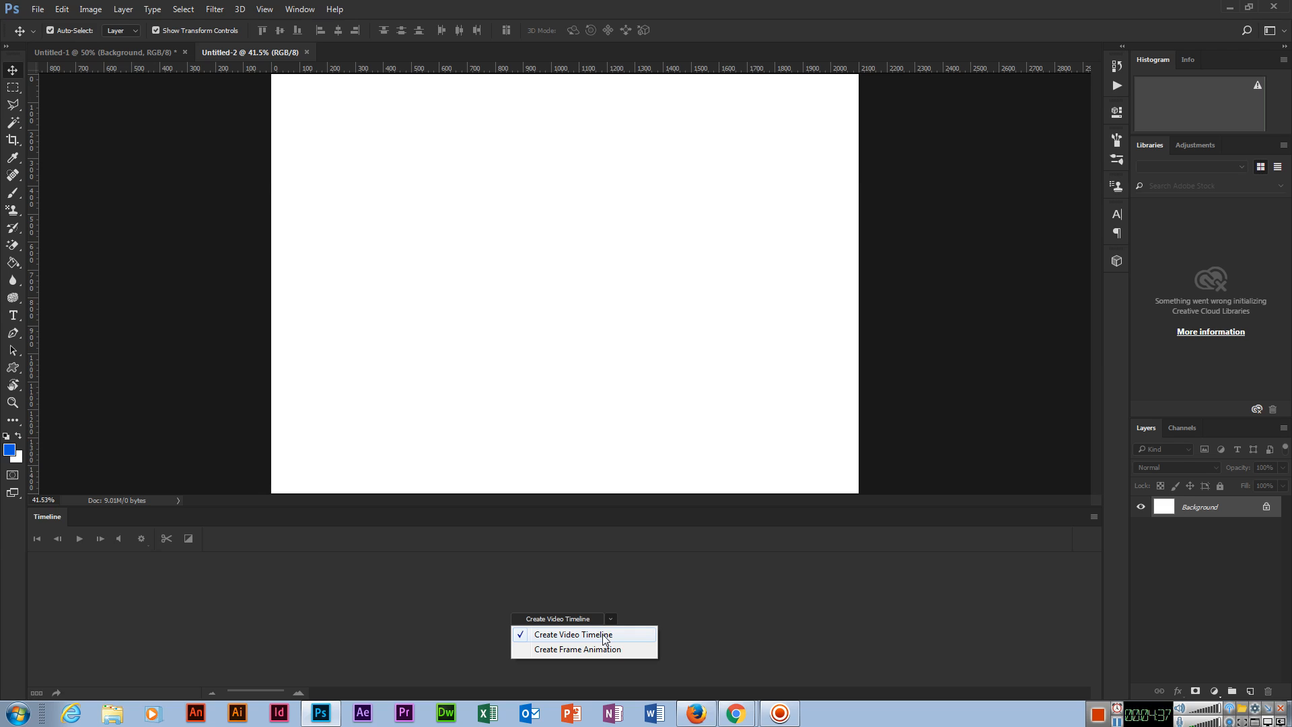
Create a video timeline for Untitled-2, turning the background into a Layer 0 clip.
click(603, 633)
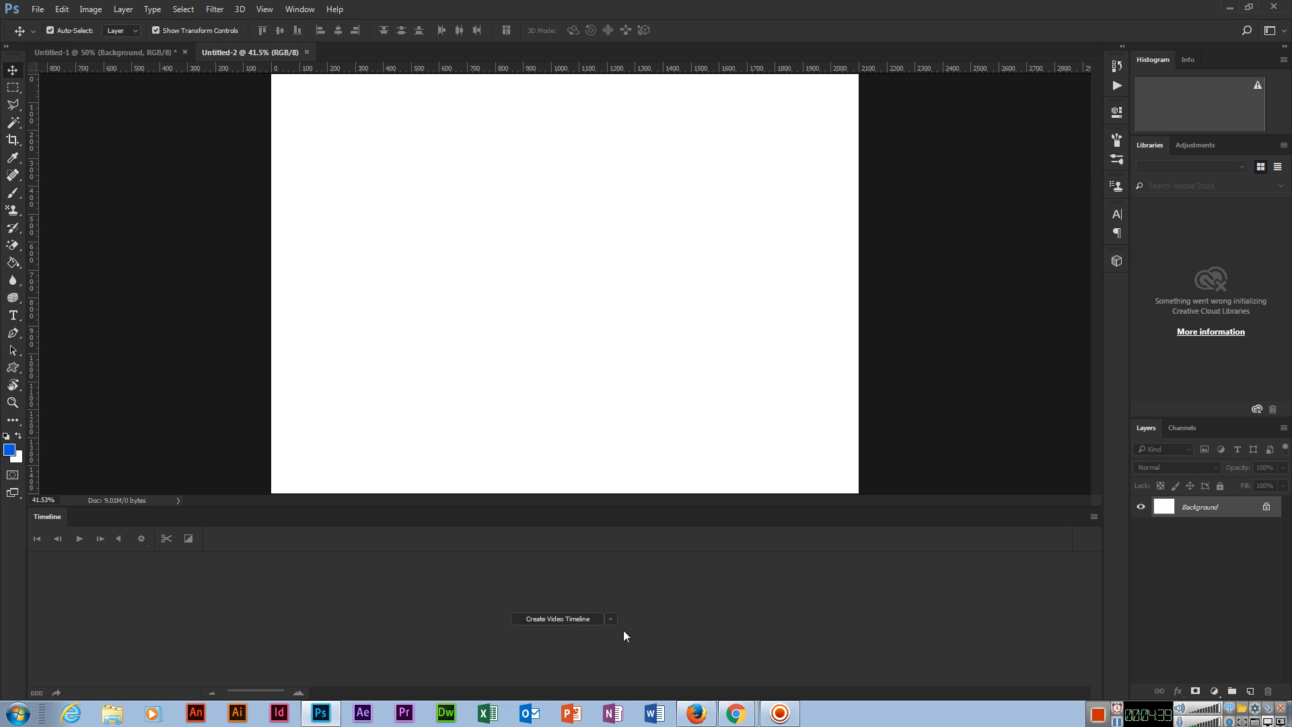
click(542, 615)
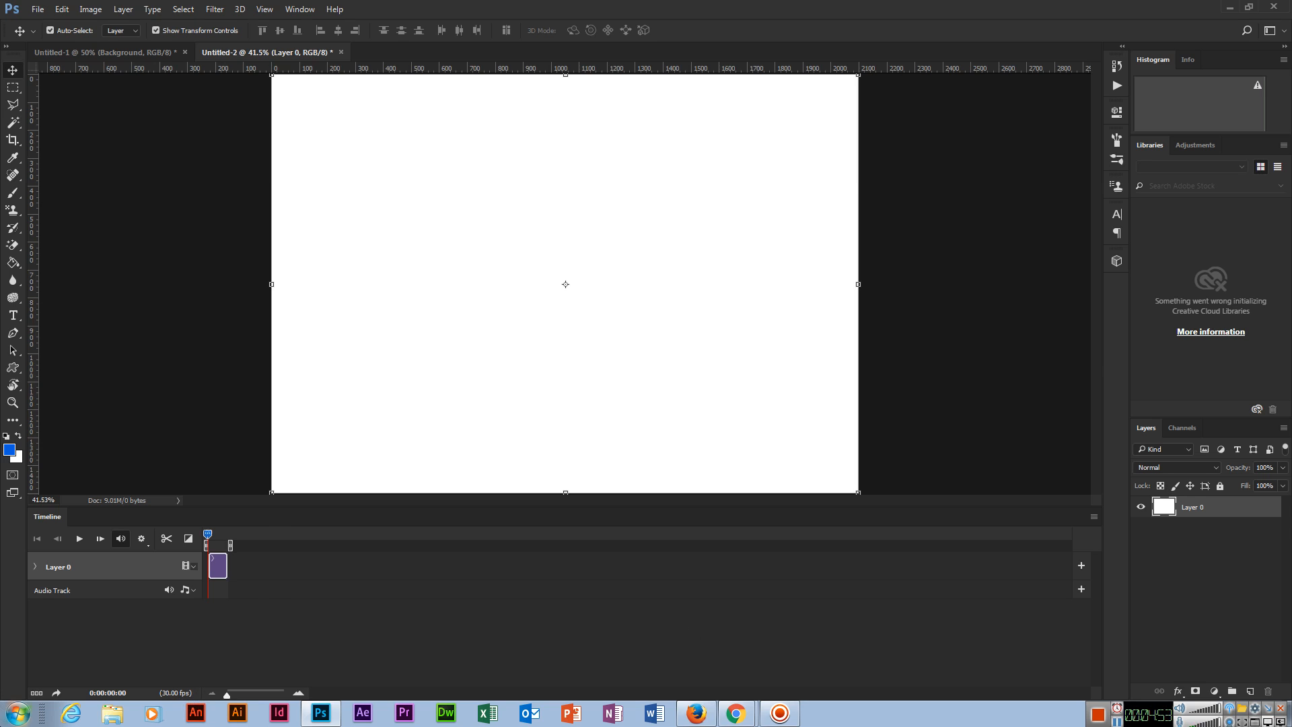
click(18, 712)
Write 'fps (frames per second)' in a Notepad note and return to Photoshop.
text(f)
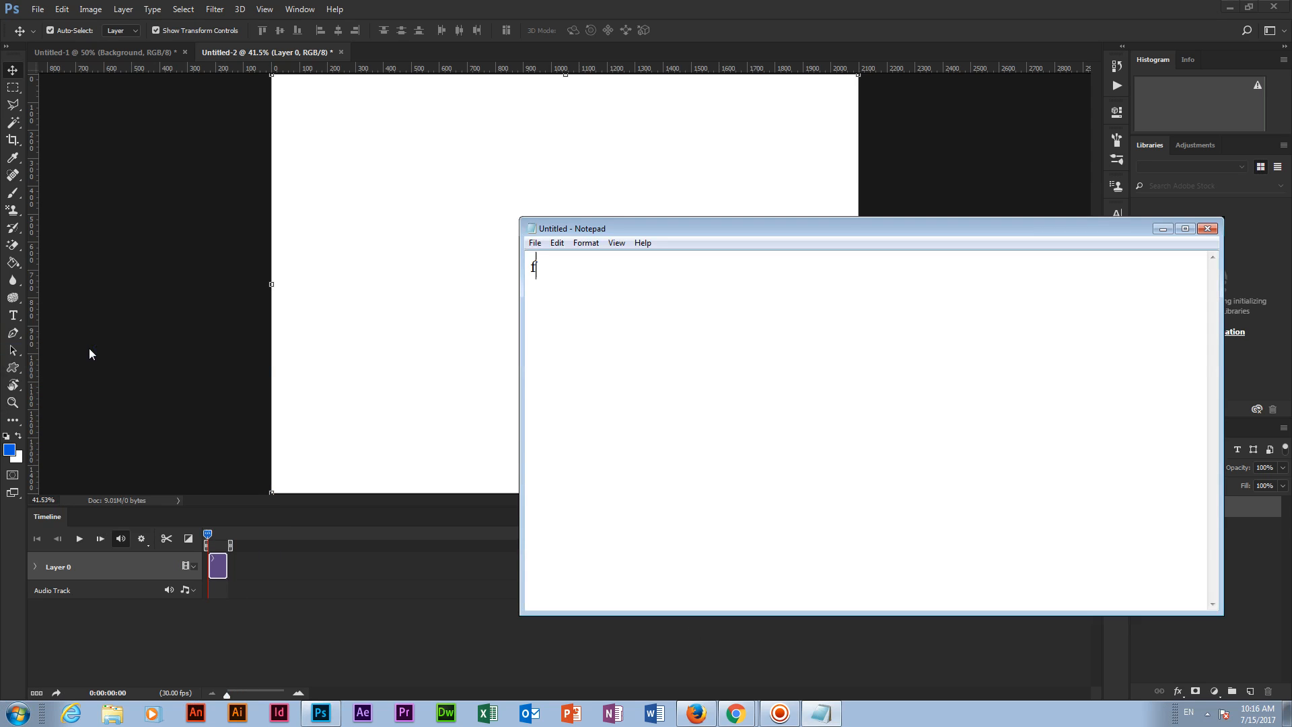
text(ps (frames per second))
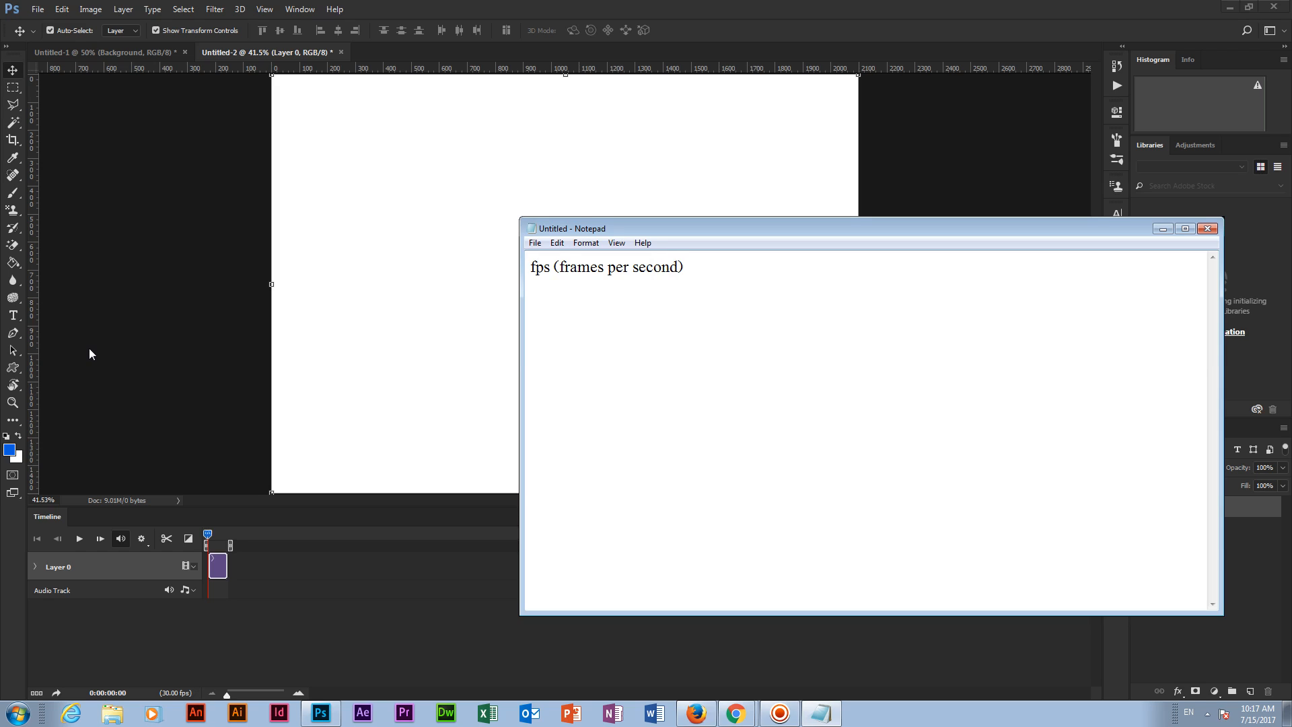
key(Return)
key(alt+Tab)
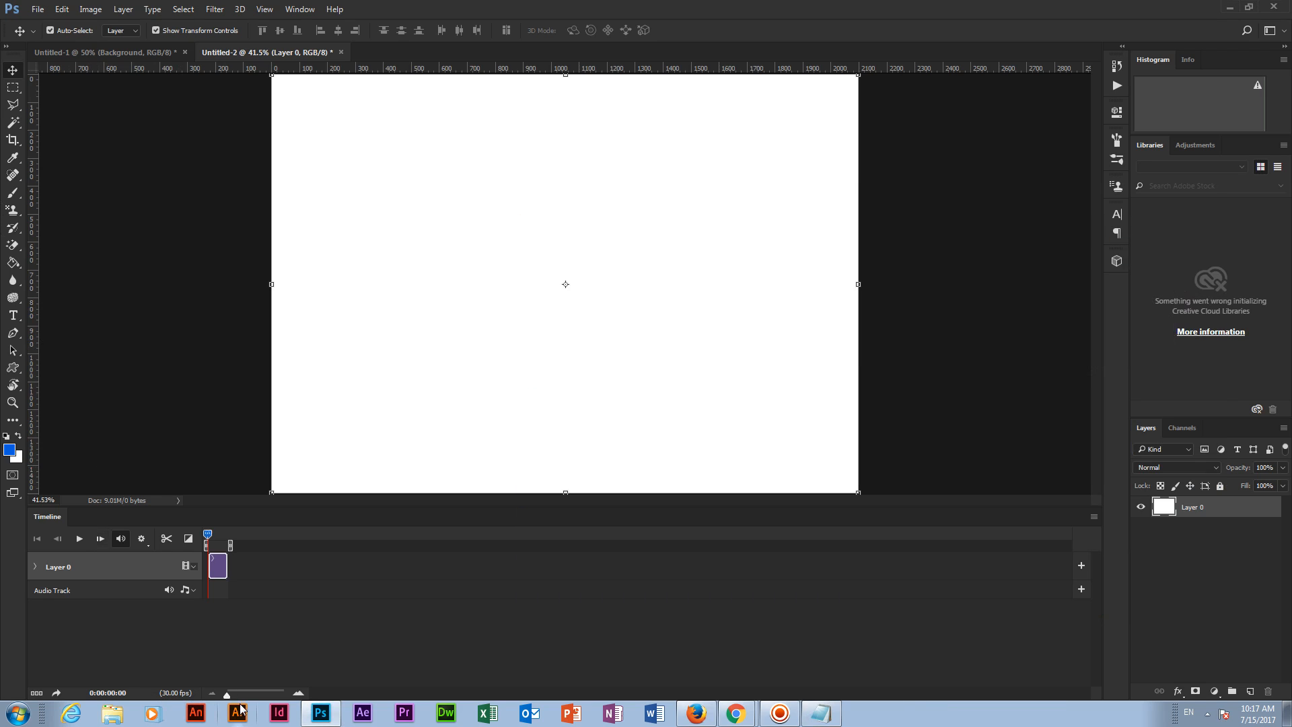
Zoom the timeline to fit the 5-second clip and set the current time to 0:00:02:12.
mouse_move(227, 697)
mouse_down()
mouse_move(251, 697)
mouse_move(225, 697)
mouse_move(247, 697)
mouse_move(237, 697)
mouse_up()
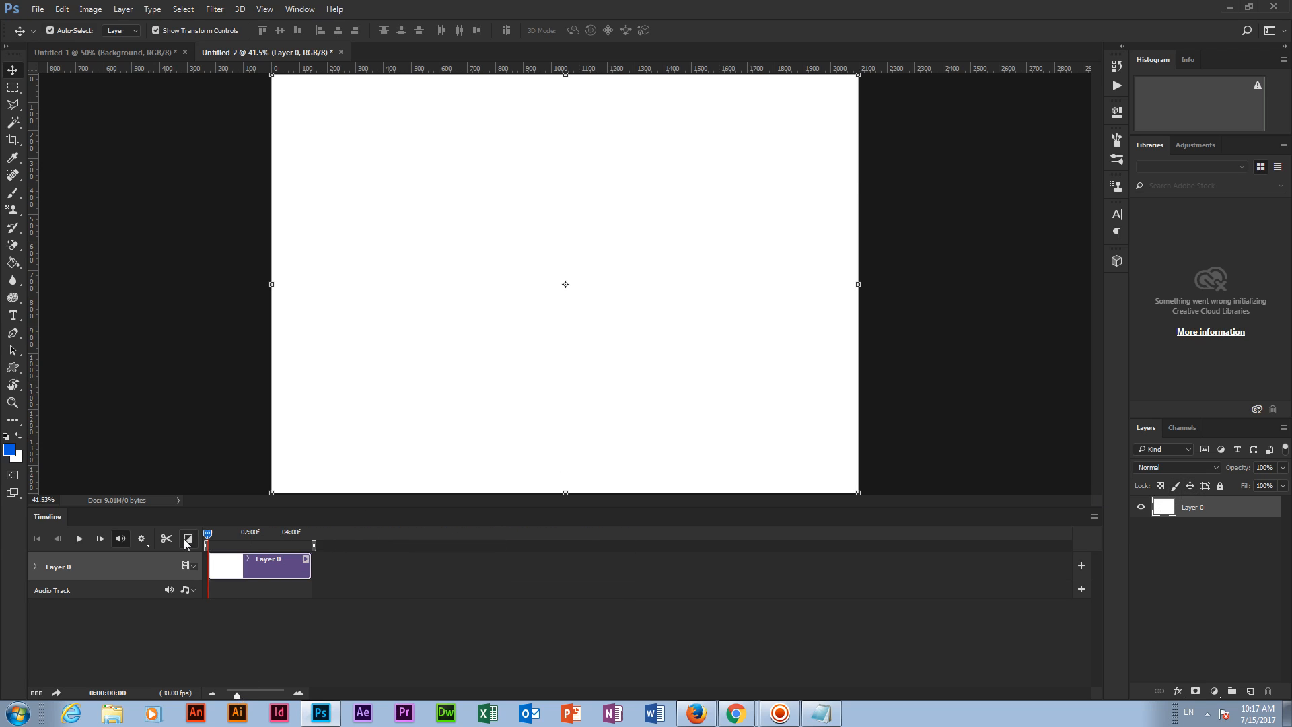
click(298, 694)
click(298, 694)
click(299, 694)
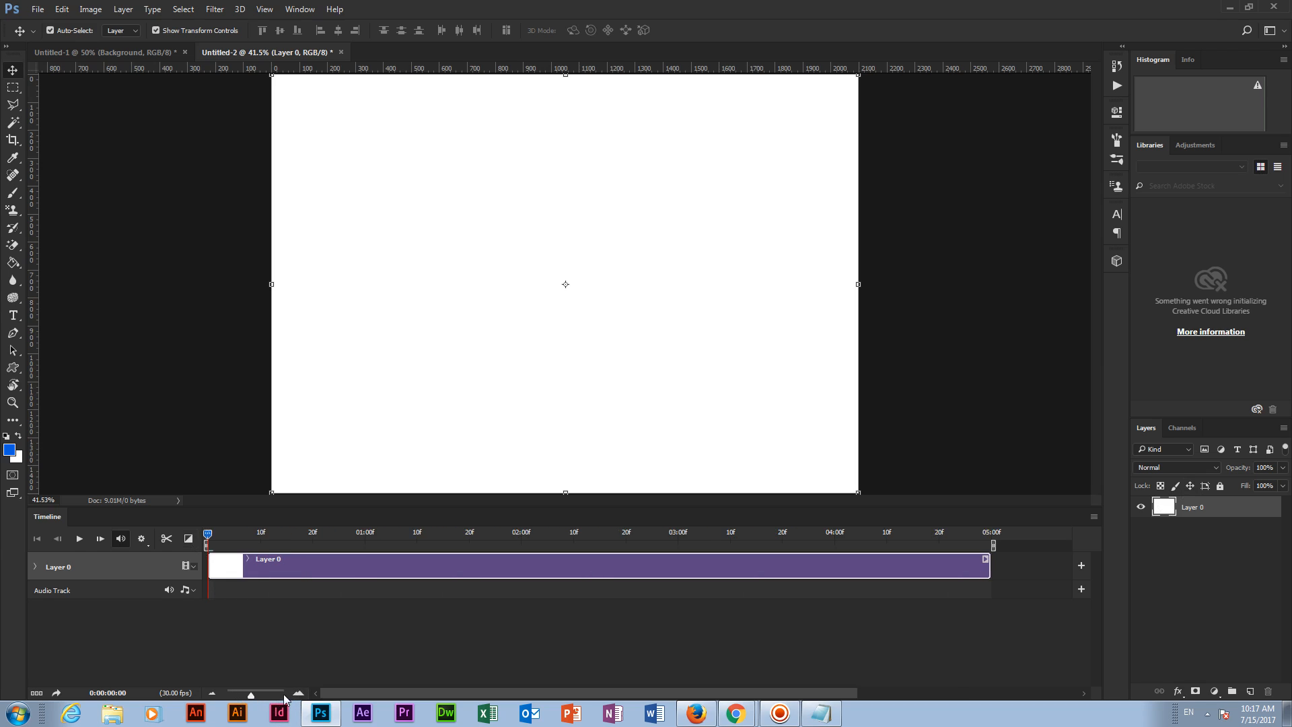
click(212, 693)
click(212, 693)
click(212, 693)
click(212, 694)
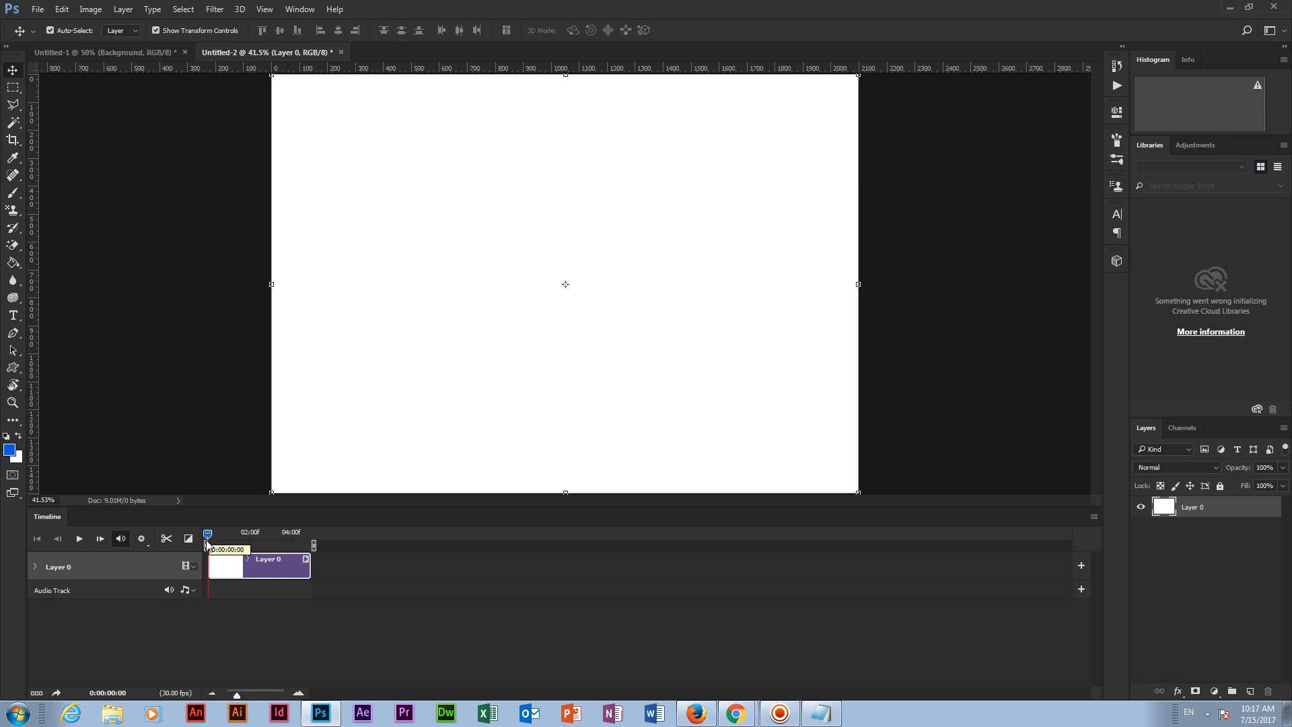
drag(207, 535, 256, 542)
drag(256, 542, 260, 544)
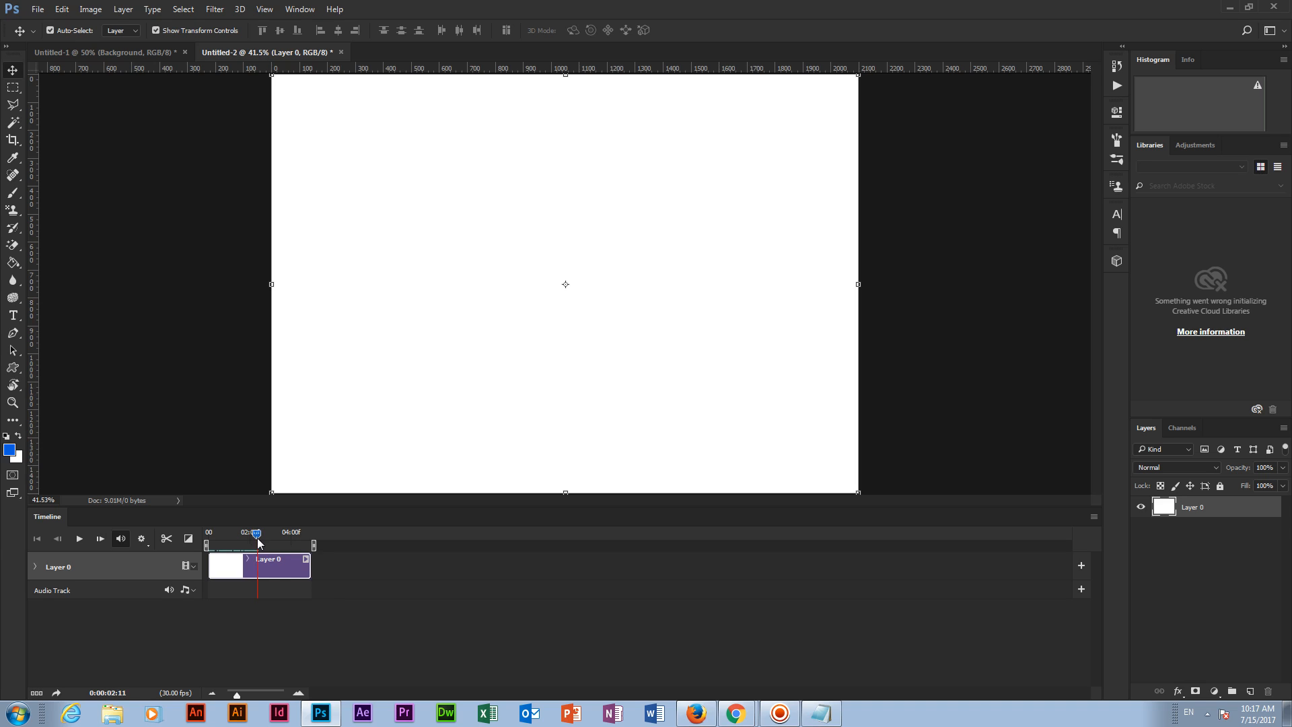
drag(257, 538, 260, 539)
key(alt+Tab)
key(alt+Tab)
key(alt+Tab)
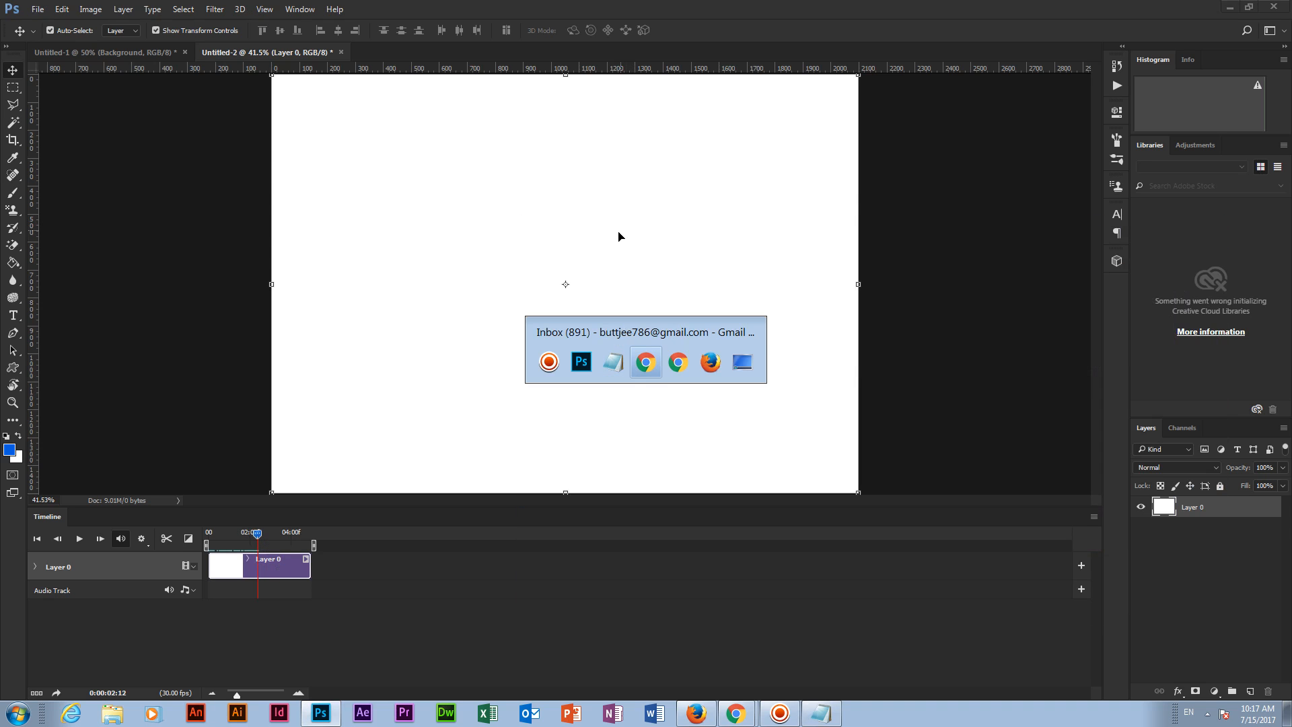
Translate 'hours', 'minutes' and 'seconds' into Arabic on translate.google.com, then return to Photoshop.
key(ctrl+t)
text(tr)
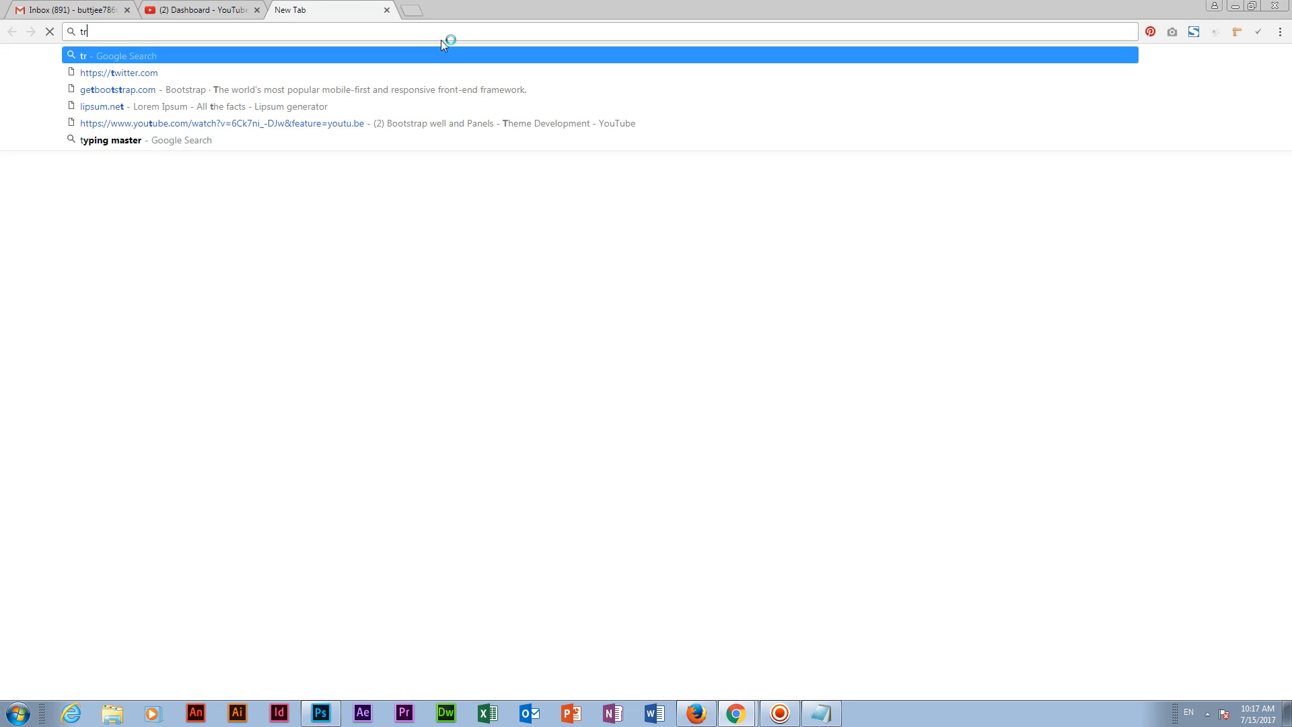
text(anslate.google.com)
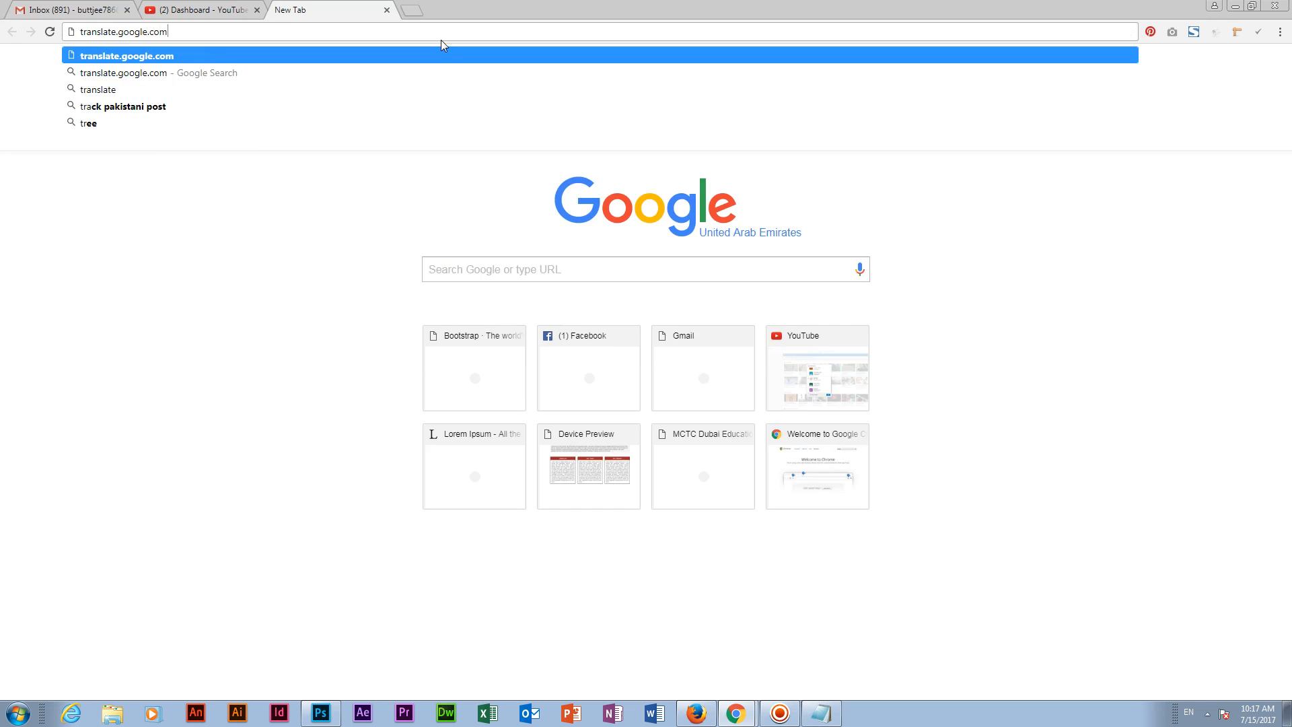
key(Return)
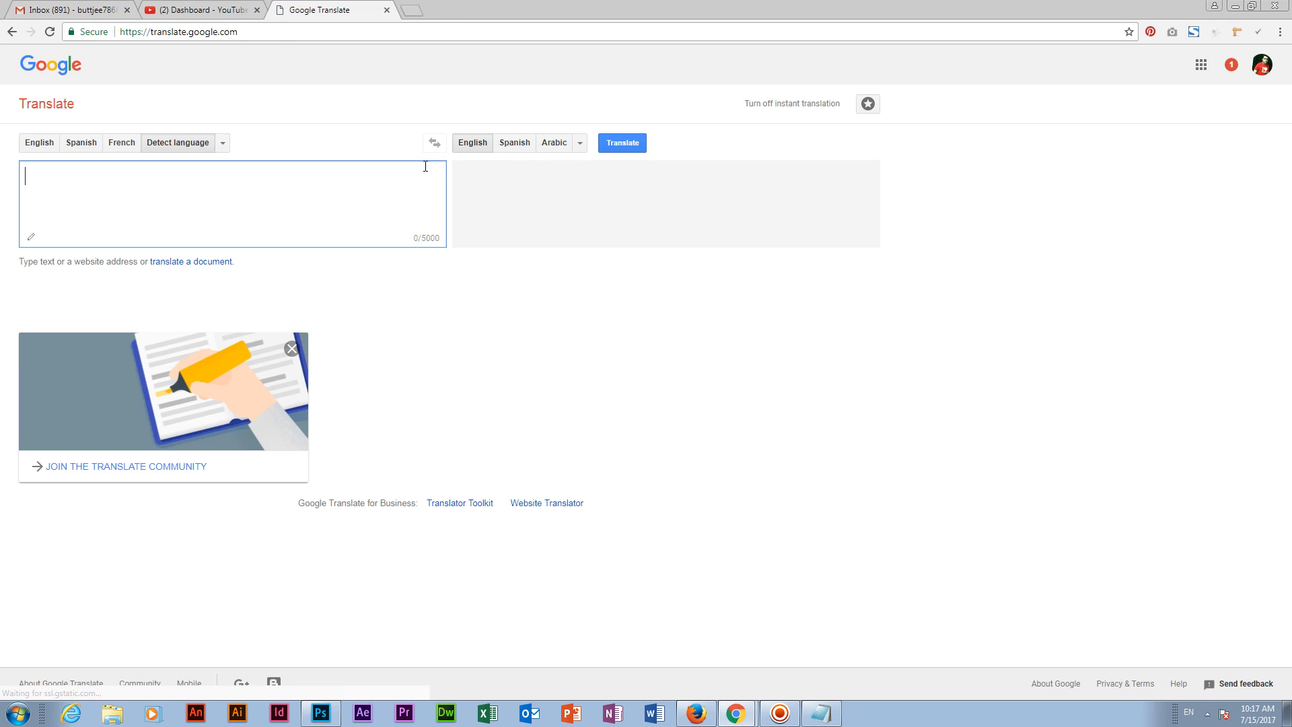
text(hours)
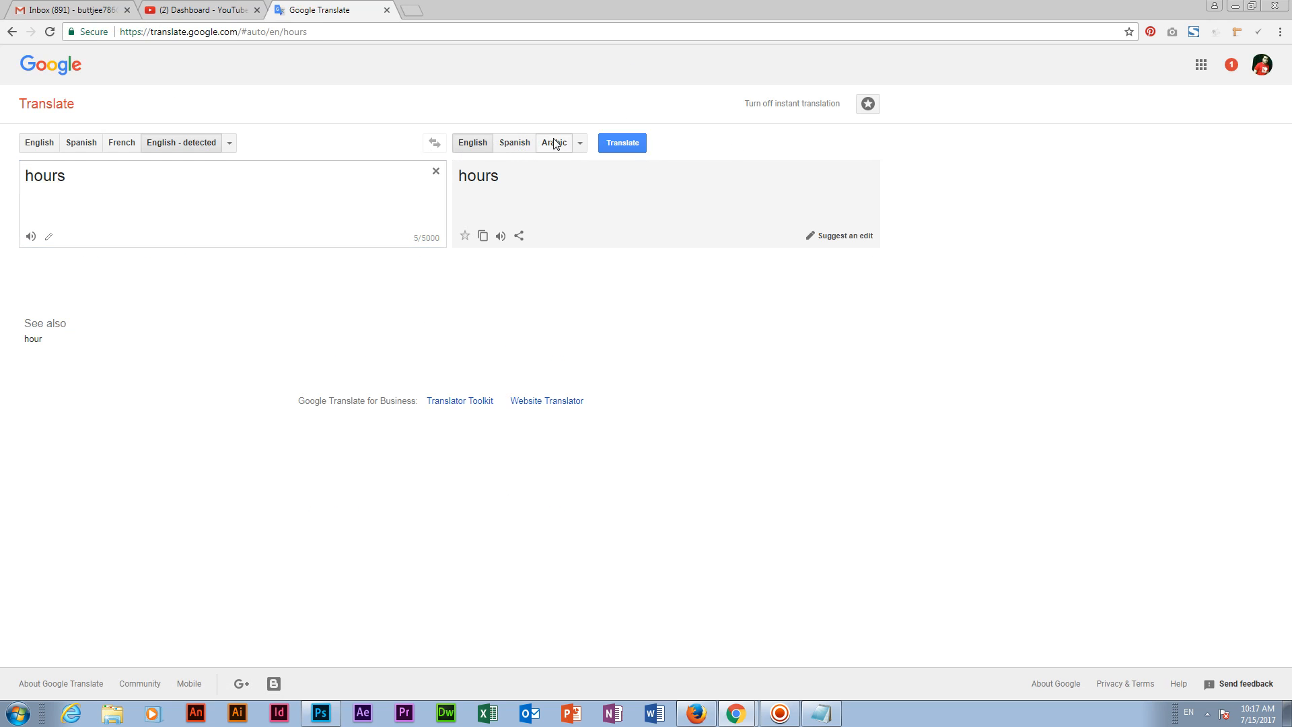
click(553, 142)
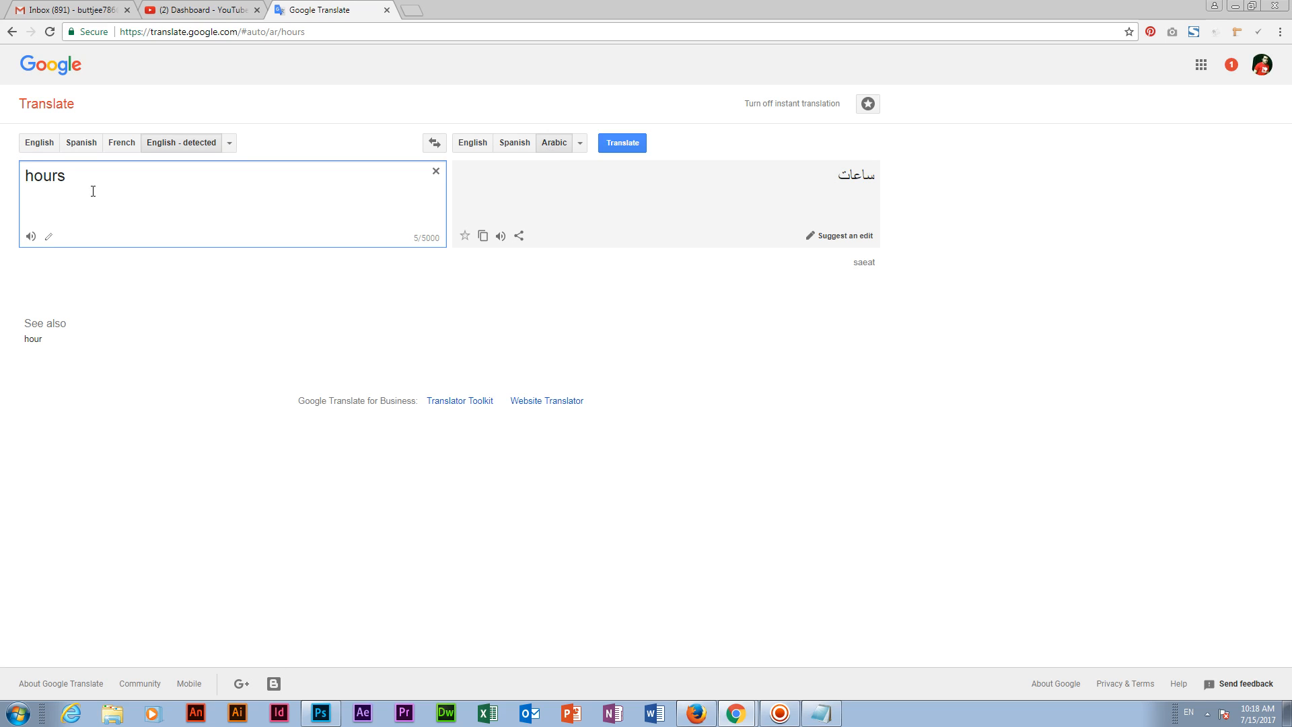
drag(93, 191, 4, 172)
text(minutes)
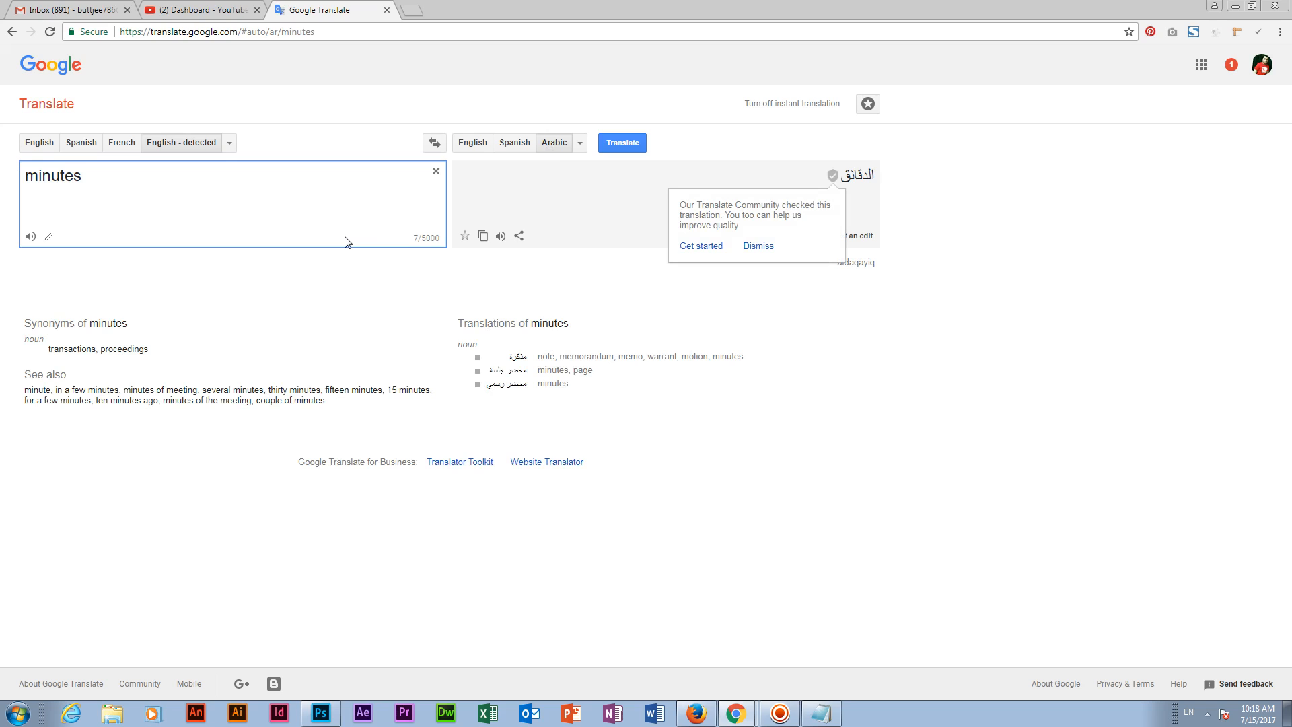
key(ctrl+a)
text(seconds)
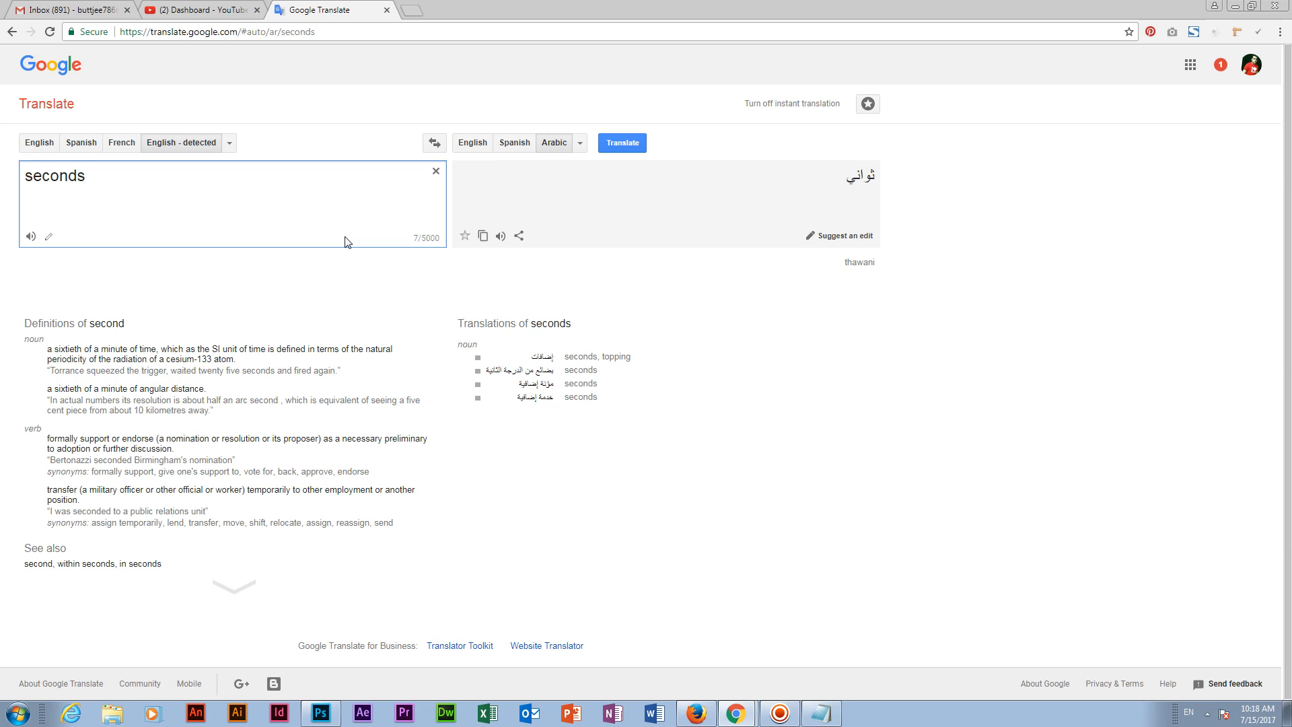
key(alt+Tab)
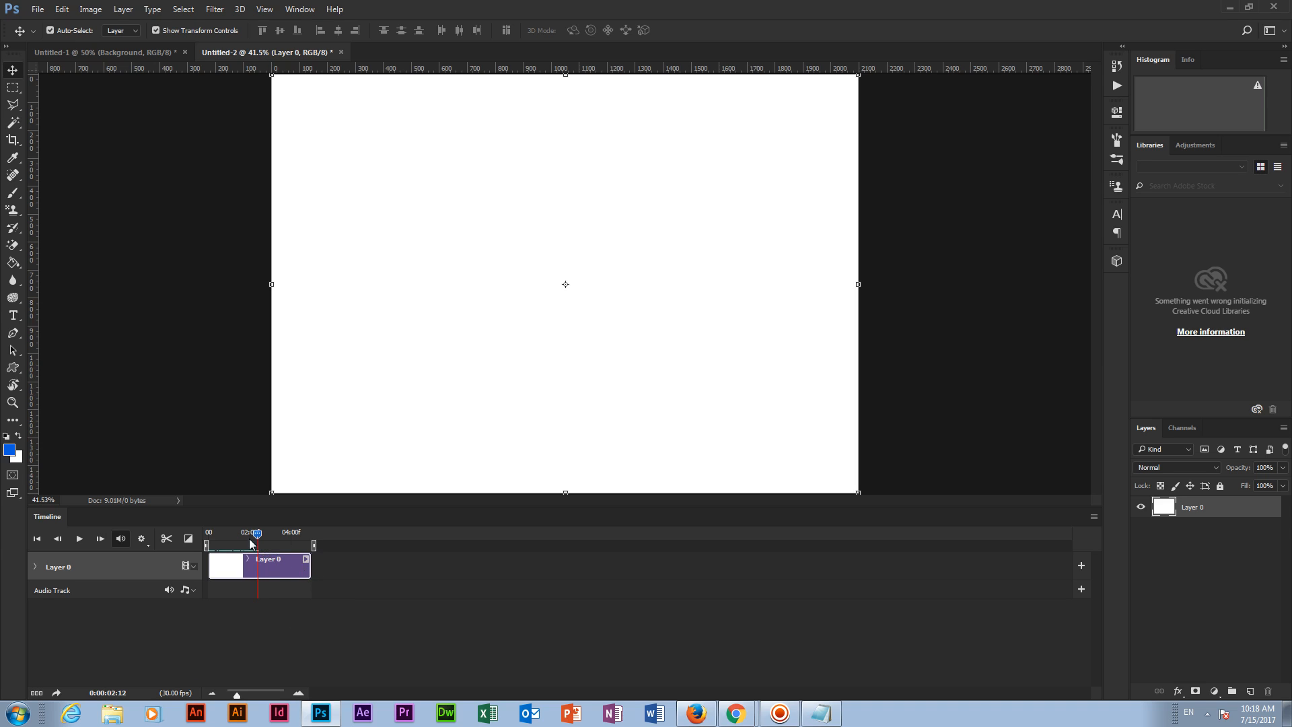
Scrub the playhead to 0:00:03:24 and back, then advance the Layer 0 clip frame by frame.
drag(257, 536, 315, 546)
drag(285, 544, 249, 540)
click(101, 538)
click(101, 538)
click(101, 538)
click(101, 538)
click(101, 538)
click(101, 538)
click(101, 538)
click(101, 538)
click(101, 538)
click(101, 538)
click(101, 538)
click(101, 538)
click(101, 538)
click(101, 539)
double_click(101, 538)
click(101, 538)
double_click(101, 539)
click(101, 539)
double_click(100, 538)
double_click(101, 539)
click(101, 541)
click(101, 541)
click(101, 541)
Keep stepping frame by frame from 0:00:01:00 until the time returns to 0:00:00:00.
click(101, 541)
click(100, 541)
click(101, 542)
click(101, 543)
click(101, 542)
click(101, 542)
click(101, 542)
click(101, 542)
click(101, 543)
click(101, 542)
click(101, 542)
click(101, 542)
click(101, 542)
click(101, 542)
click(101, 542)
click(101, 542)
click(101, 542)
click(101, 543)
click(101, 542)
click(101, 542)
click(101, 542)
click(101, 541)
click(101, 541)
click(101, 541)
click(101, 541)
click(100, 539)
click(100, 539)
click(99, 539)
click(99, 542)
click(99, 542)
click(99, 542)
click(99, 542)
click(98, 541)
click(98, 541)
click(99, 541)
click(99, 541)
click(99, 542)
click(99, 542)
click(99, 542)
click(99, 542)
click(101, 542)
click(101, 542)
click(101, 543)
click(101, 543)
click(101, 541)
click(101, 541)
click(101, 542)
click(101, 542)
Rename Layer 0 to 'Background' in the Layers panel.
right_click(1189, 509)
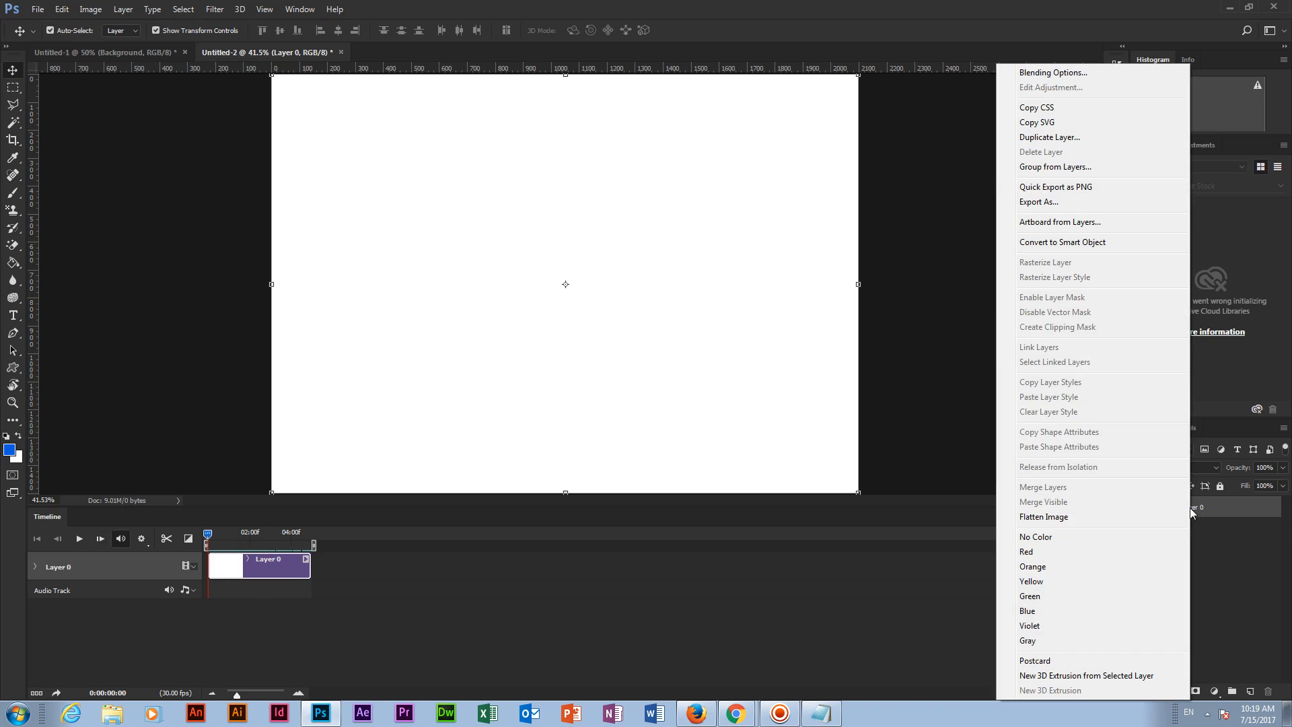
click(1228, 547)
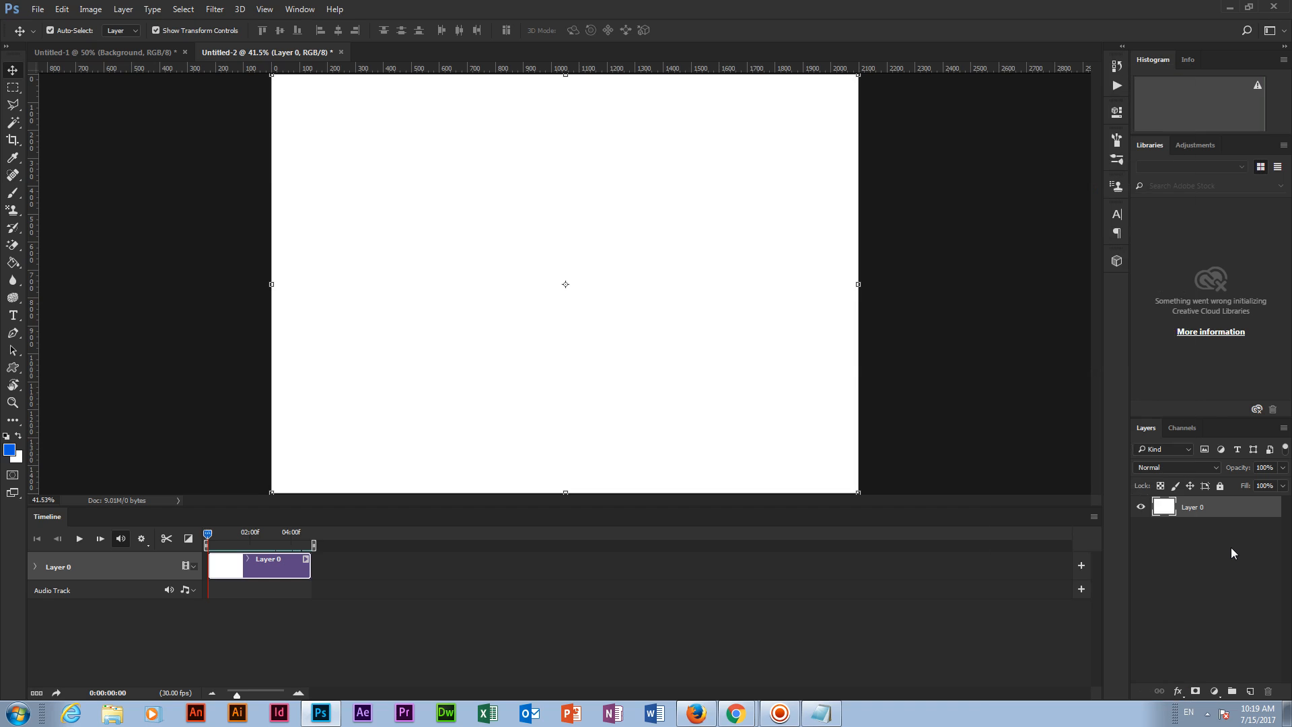
double_click(1196, 508)
text(Background)
key(Return)
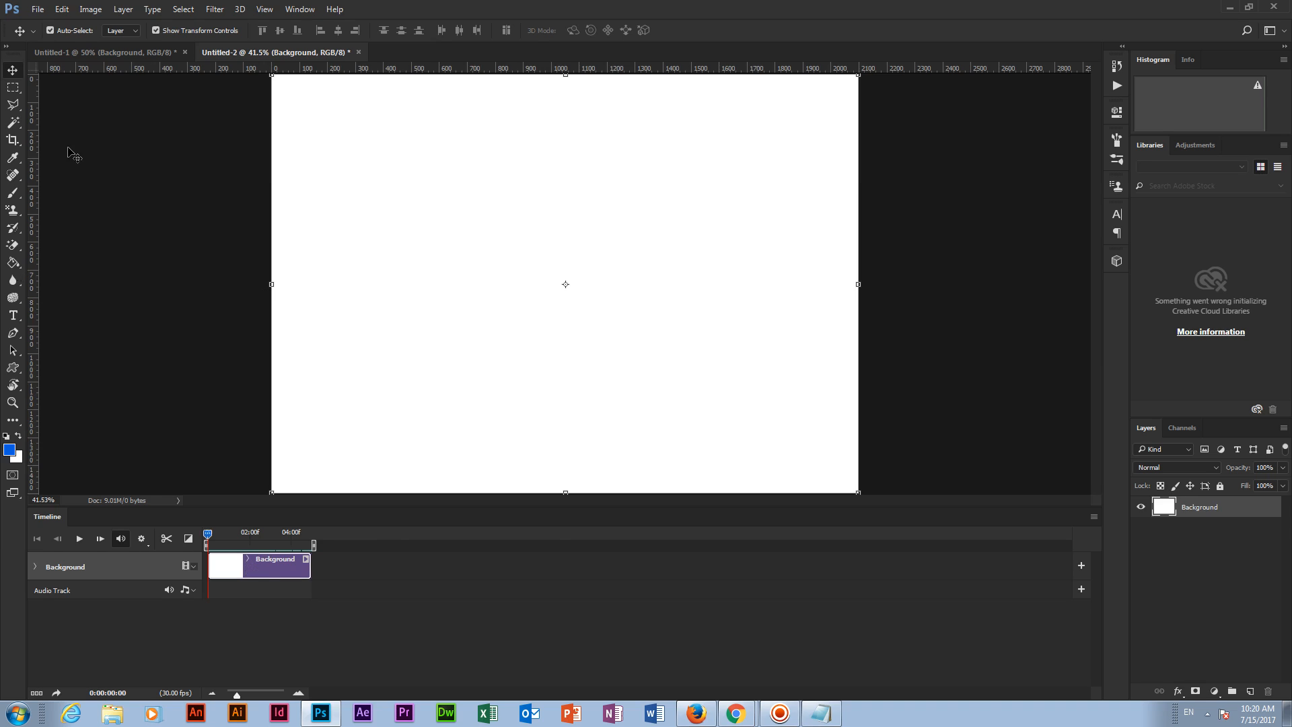
Type 'UMAIR BUTT' in black near the canvas centre with the Horizontal Type Tool.
click(14, 317)
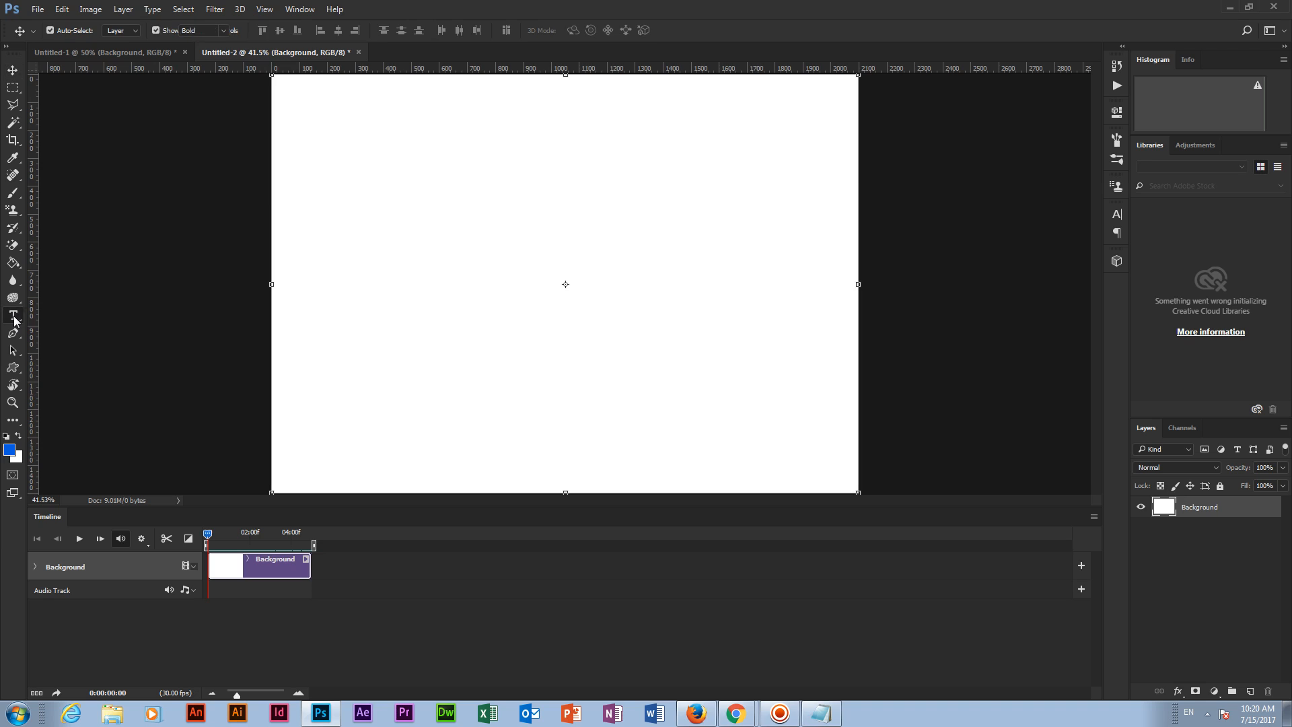
click(88, 317)
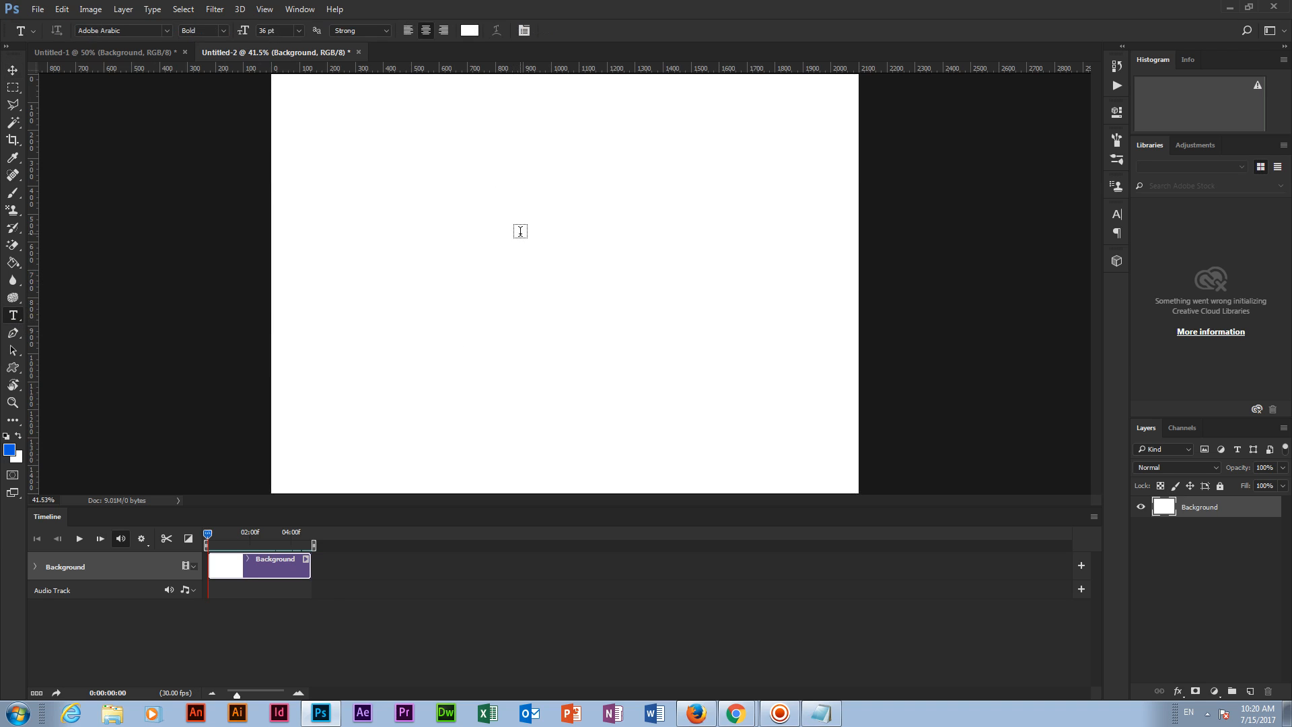
click(469, 30)
drag(756, 262, 732, 342)
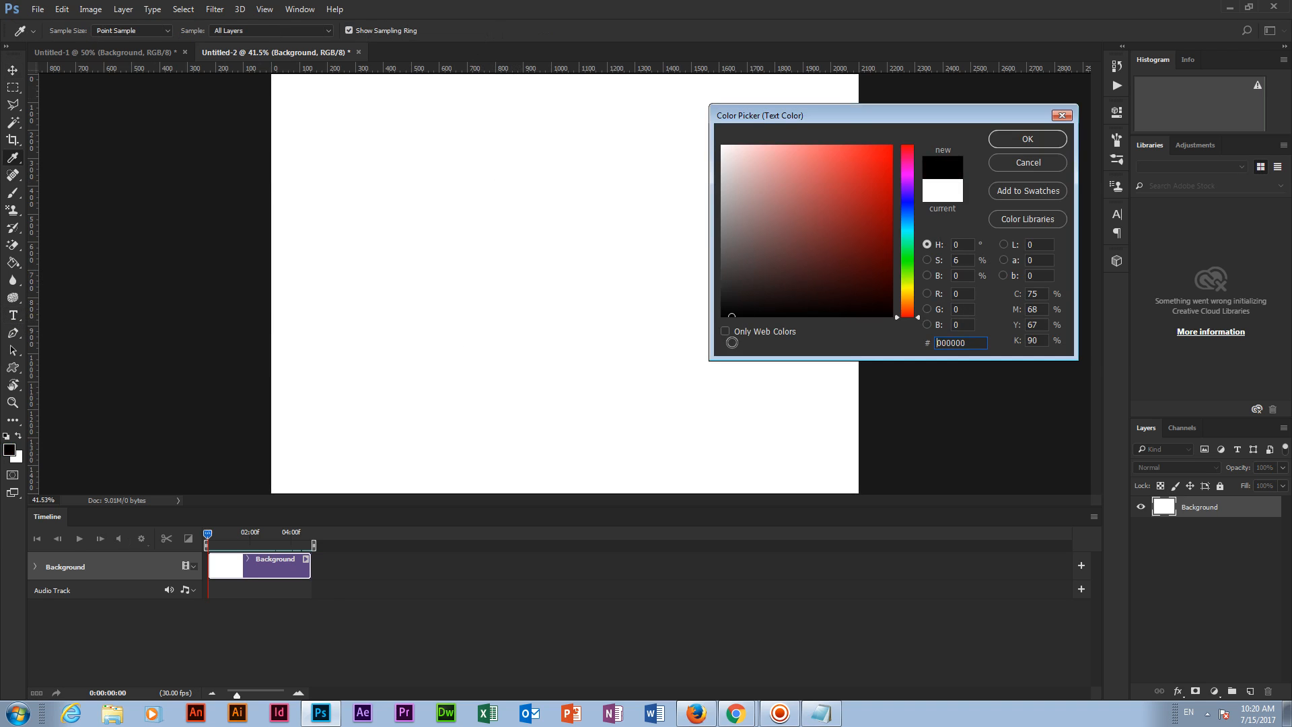
key(Return)
click(542, 291)
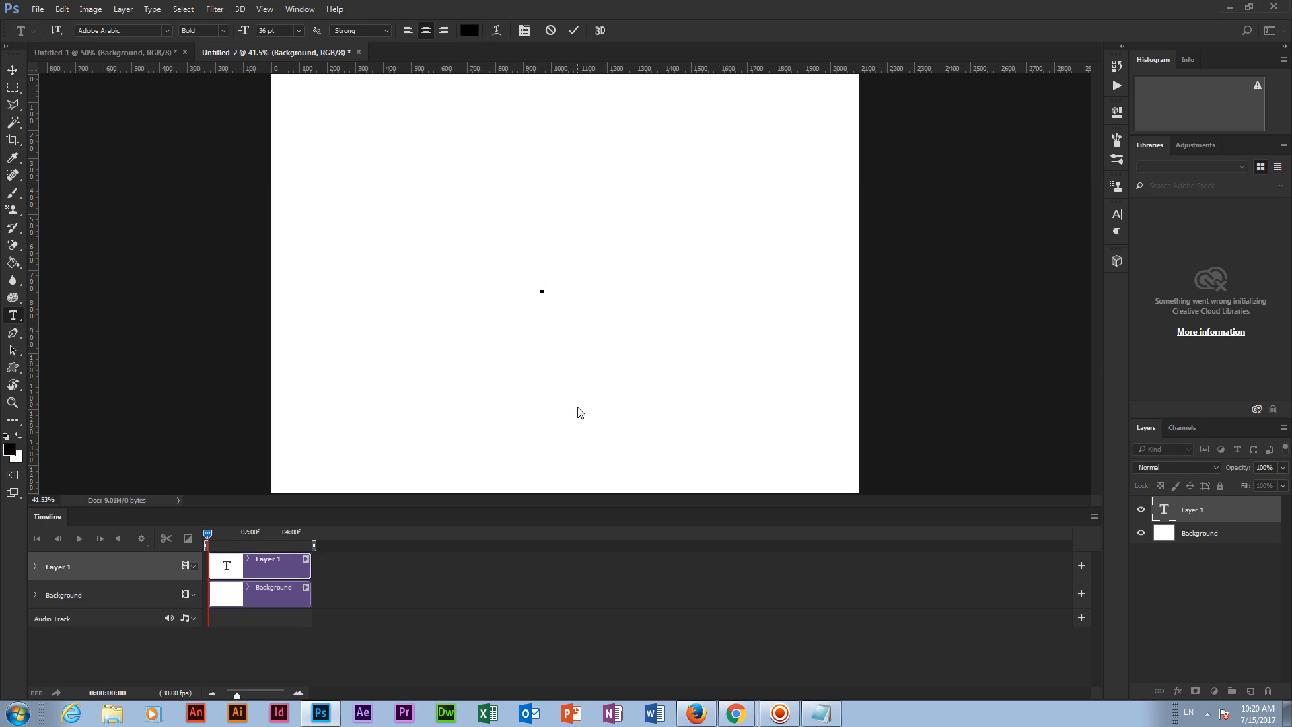
text(UMAIR BU)
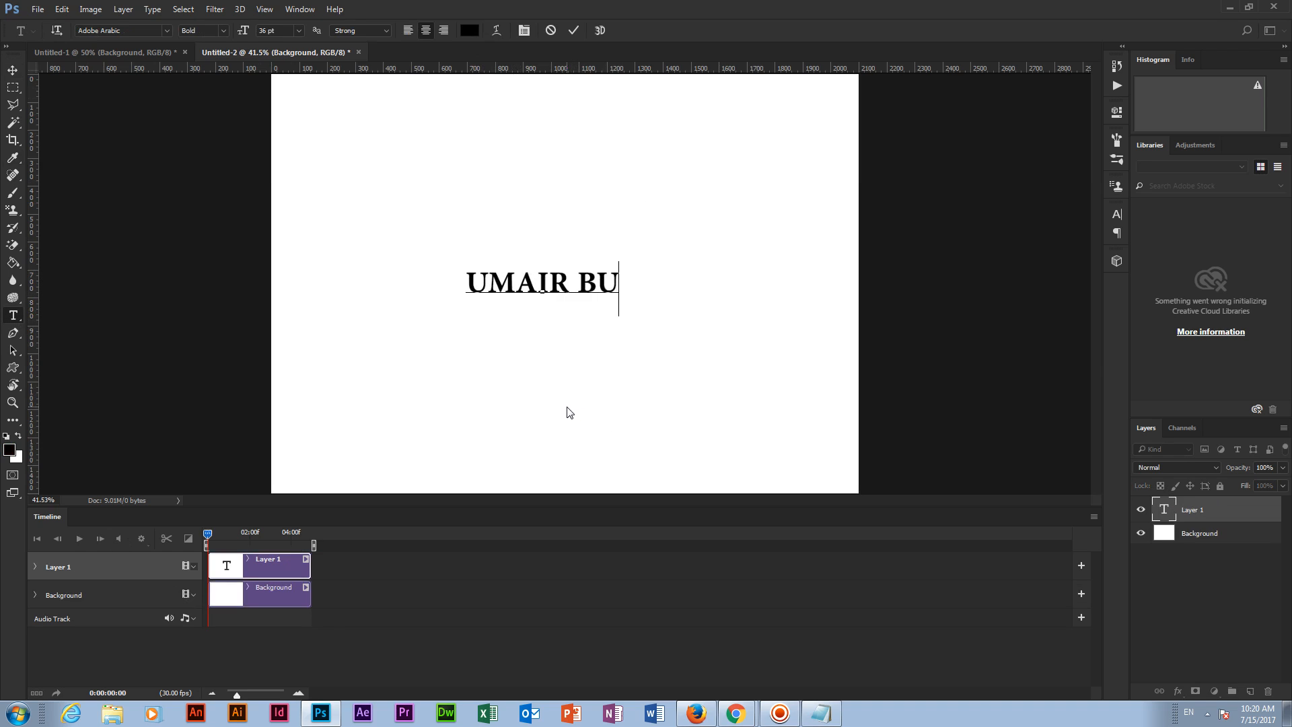
text(TT)
key(ctrl+a)
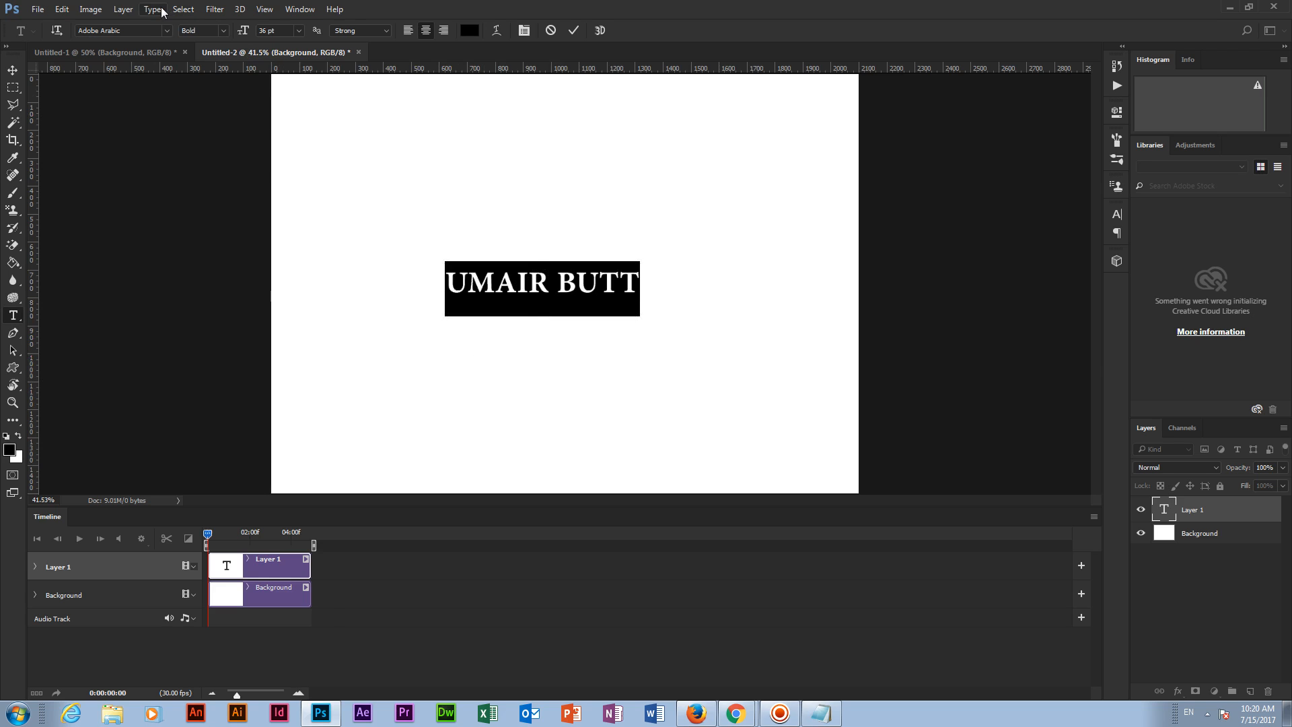
click(166, 30)
text(CAL)
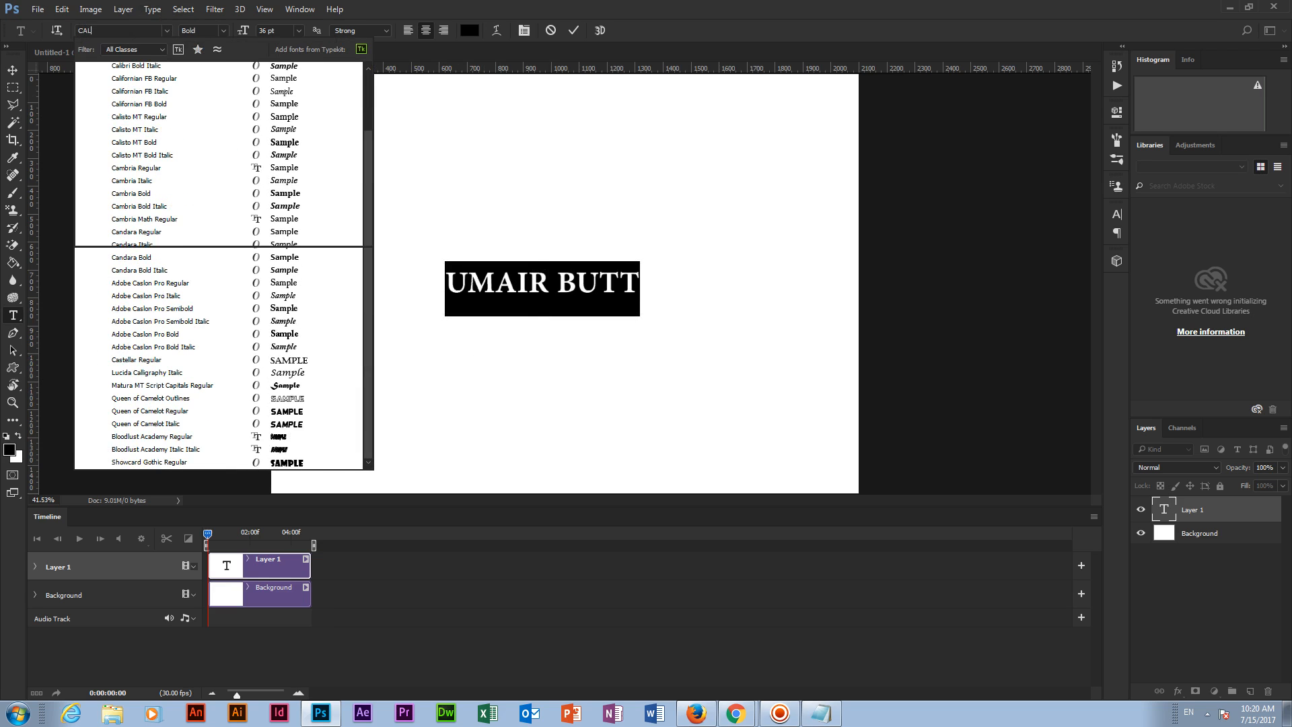
text(I)
key(Down)
key(Down)
key(Down)
key(Down)
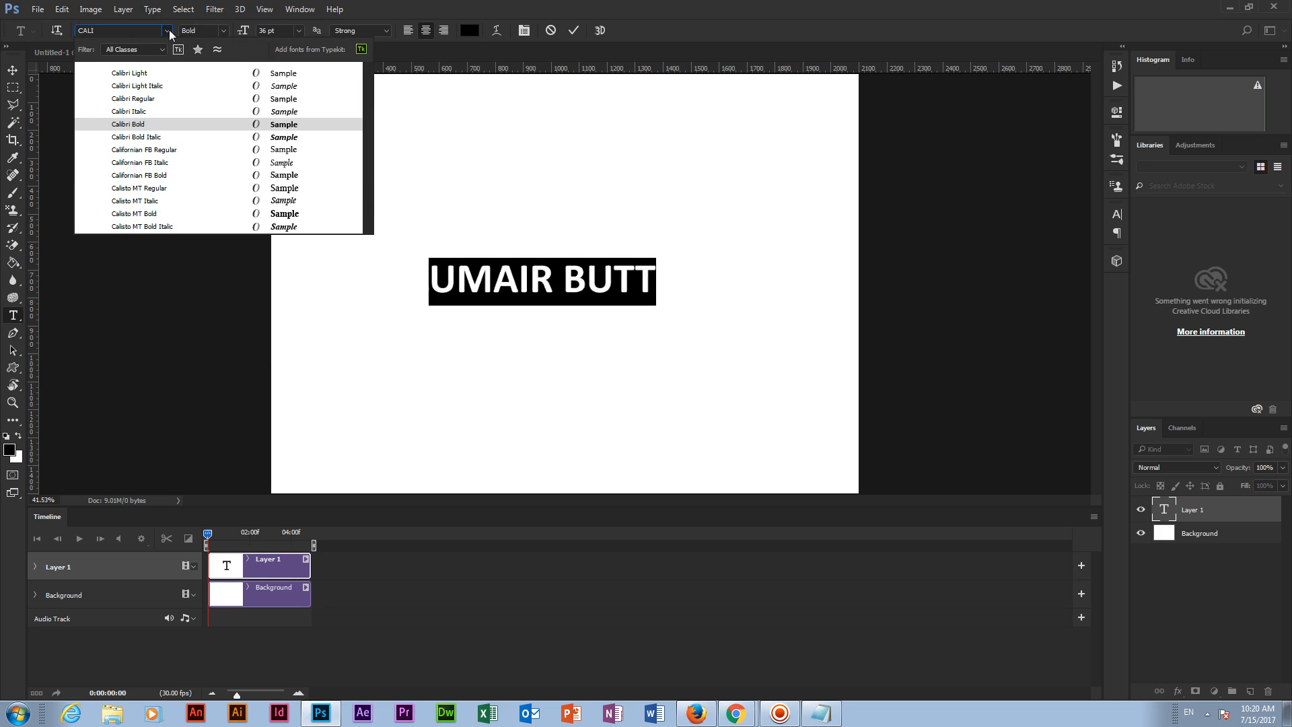
key(Return)
click(13, 69)
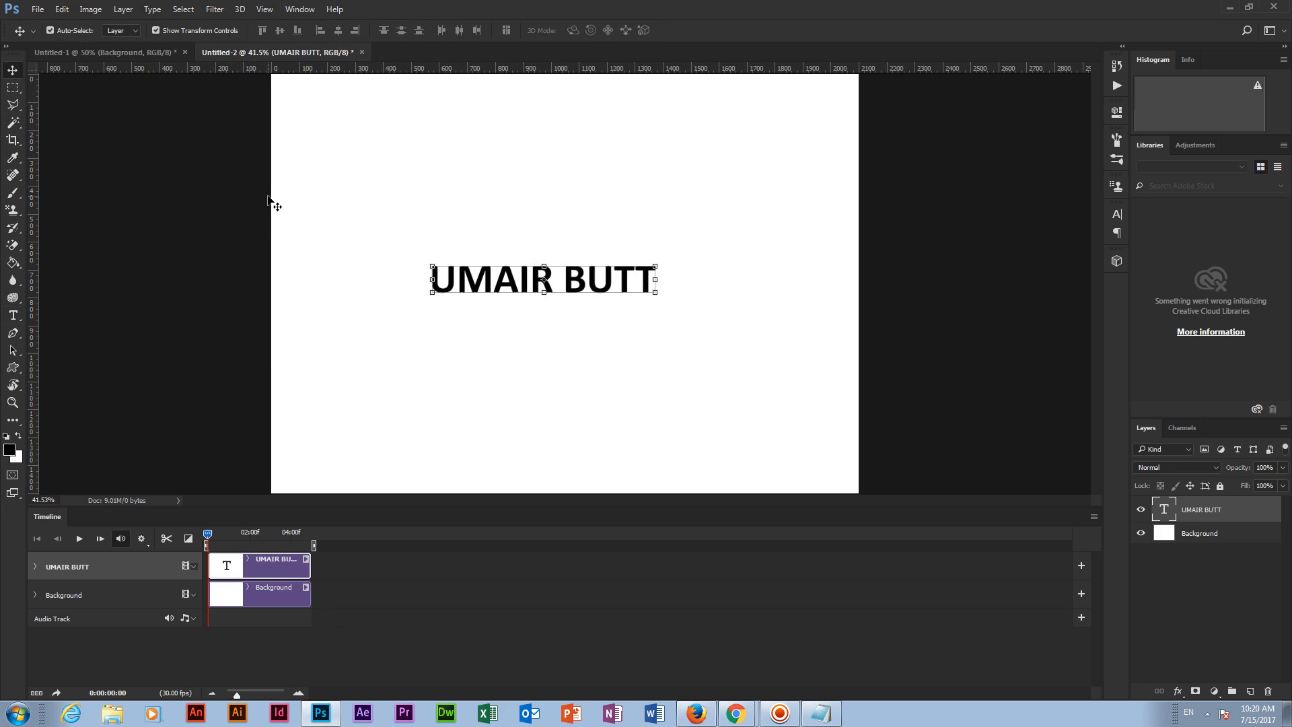
Centre the UMAIR BUTT text vertically and horizontally on the canvas against Background.
key(ctrl)
ctrl+click(1201, 535)
click(284, 31)
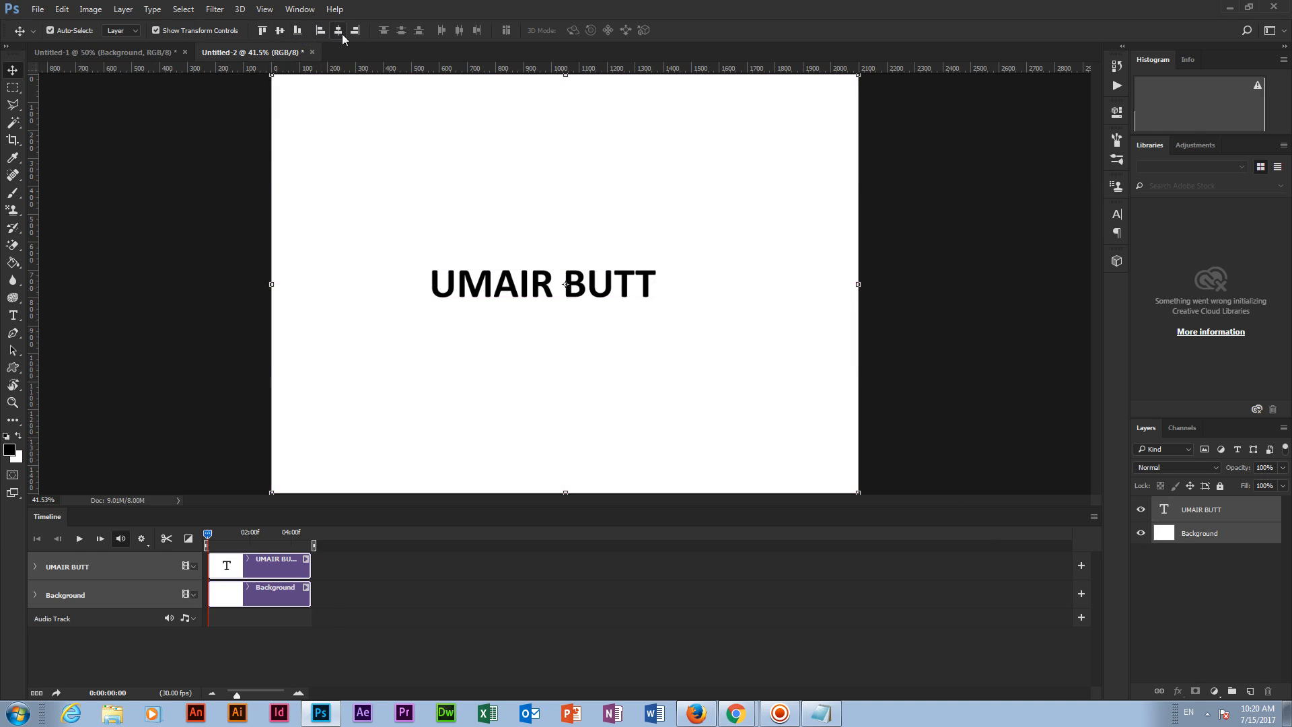
click(340, 32)
click(1223, 565)
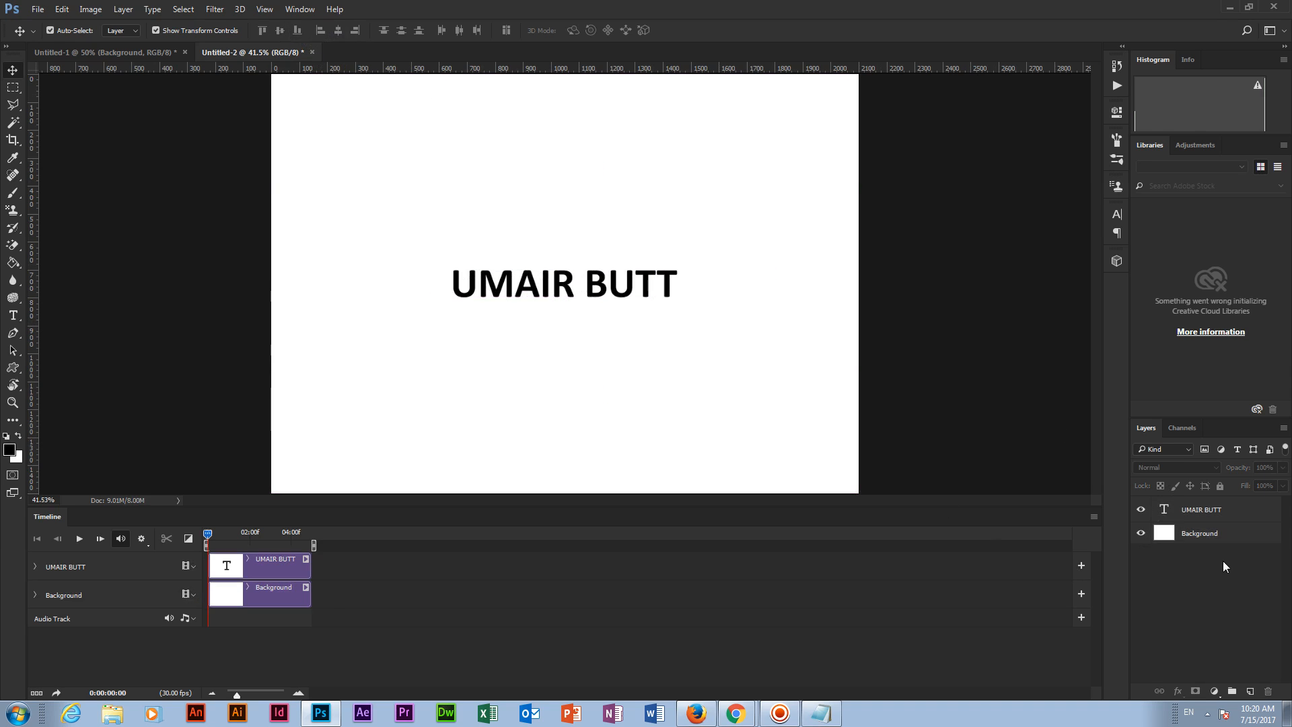
click(1238, 518)
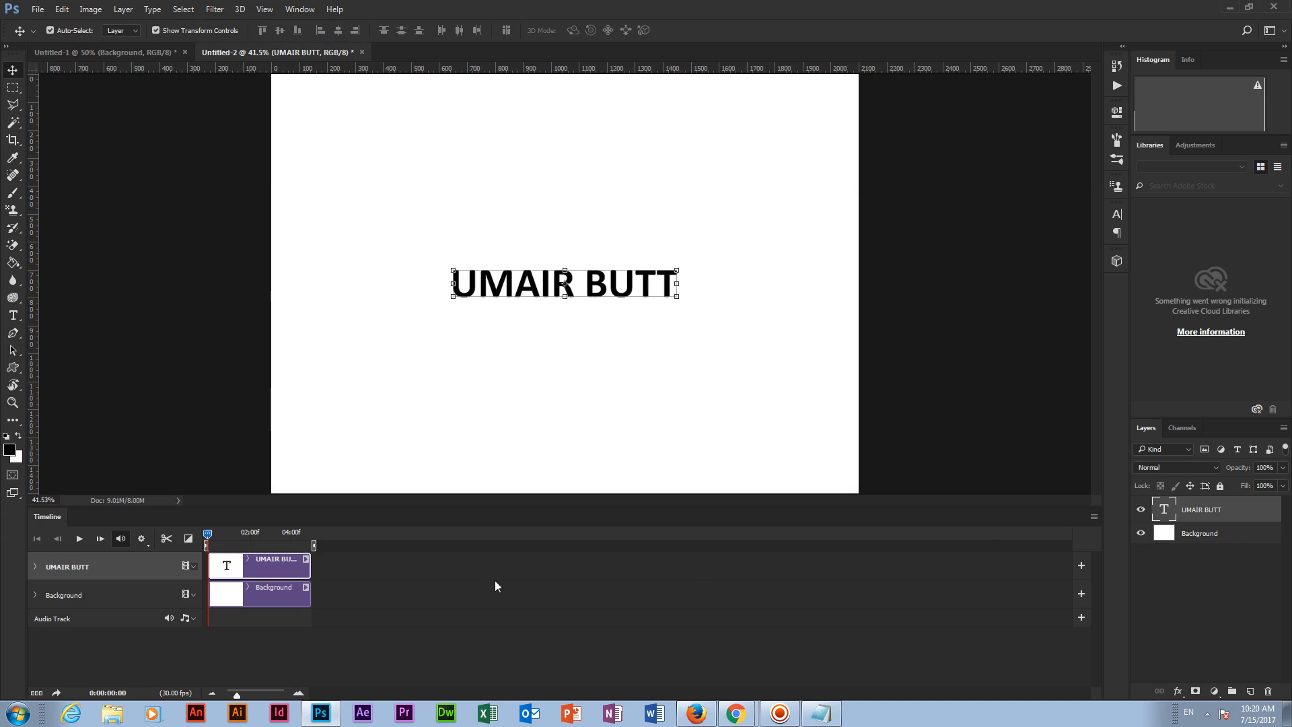
Expand the UMAIR BUTT timeline track to list its animatable properties, then bring Notepad forward.
click(236, 597)
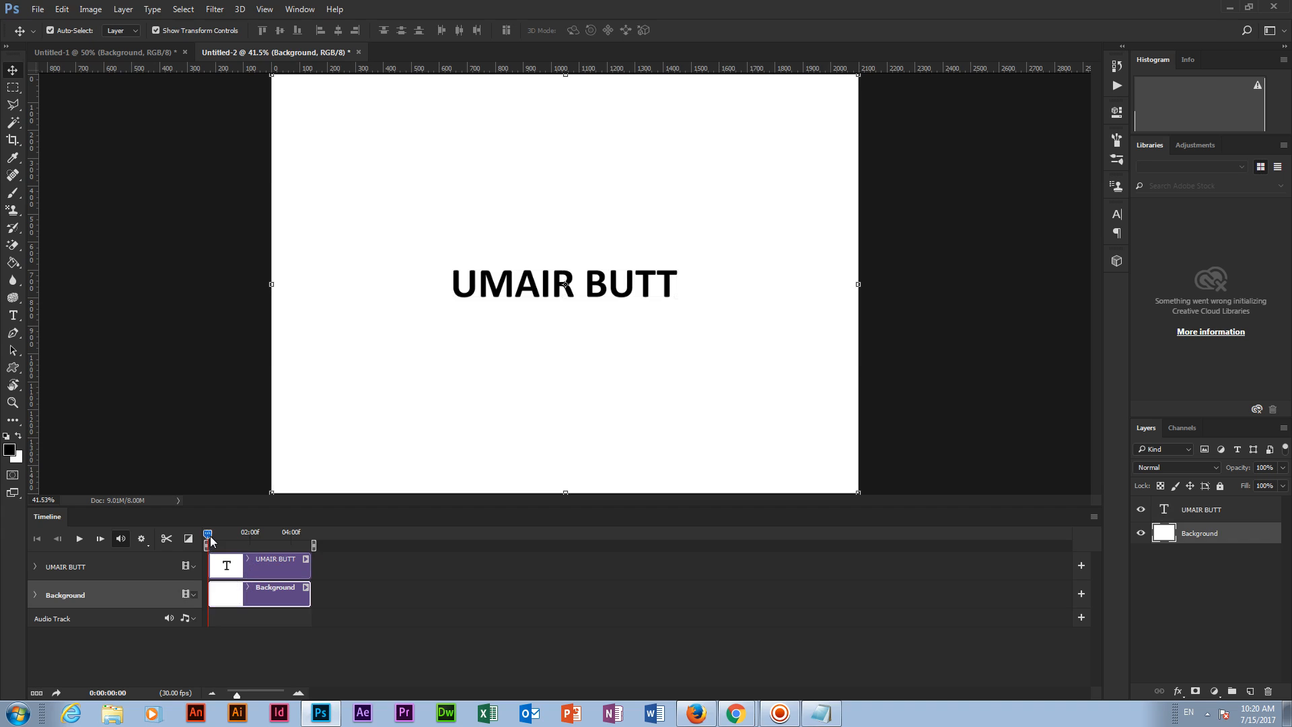
mouse_move(209, 538)
mouse_down()
mouse_move(233, 536)
mouse_move(191, 538)
mouse_up()
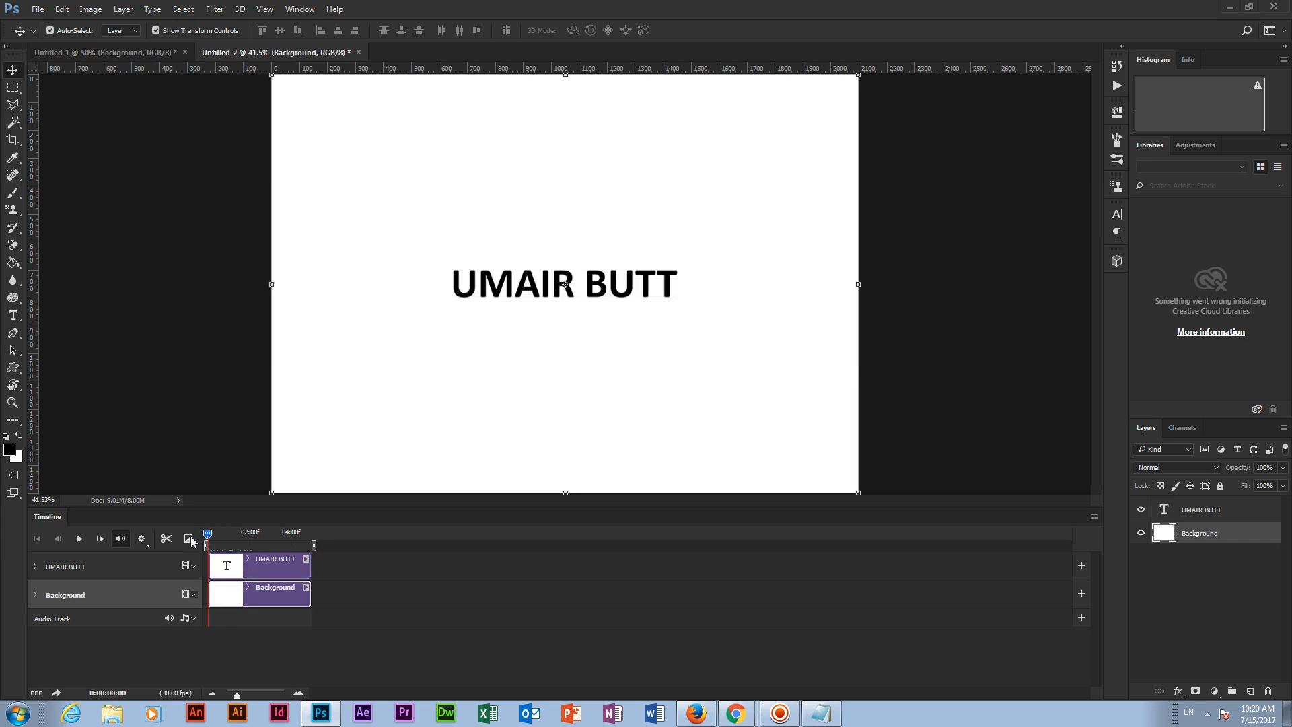
click(34, 566)
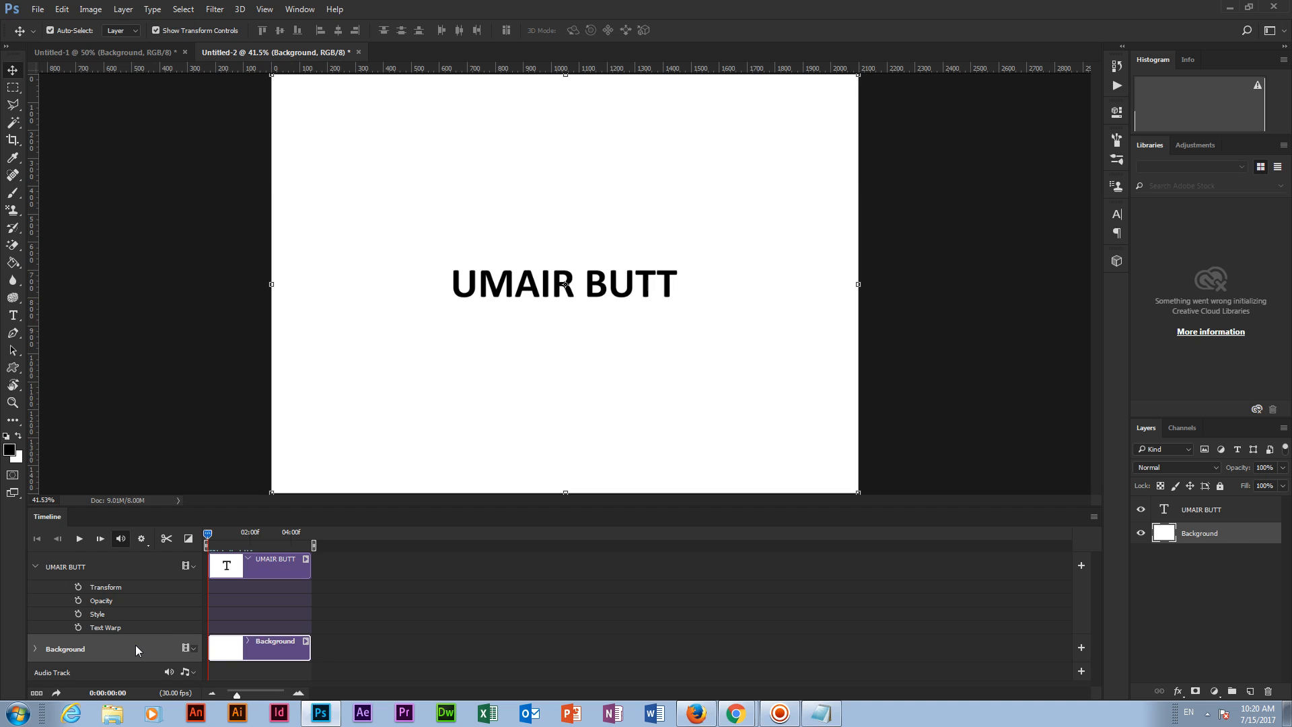
click(134, 567)
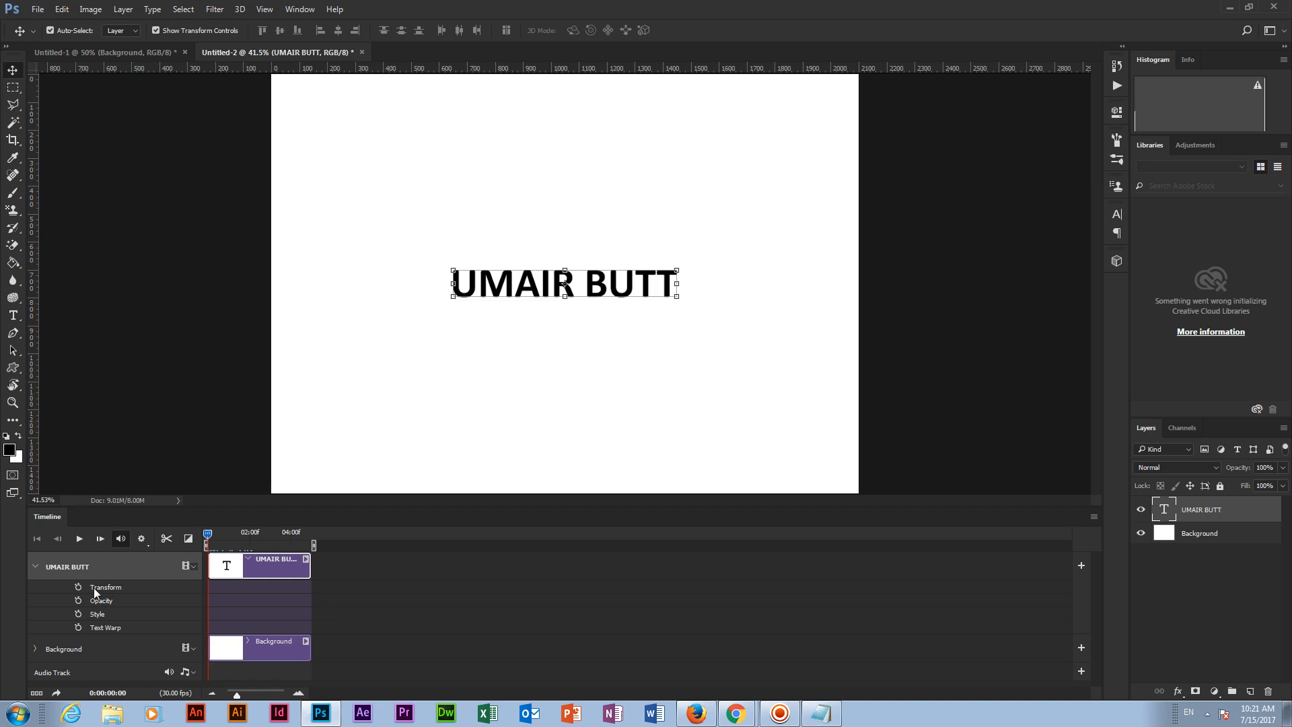
click(802, 718)
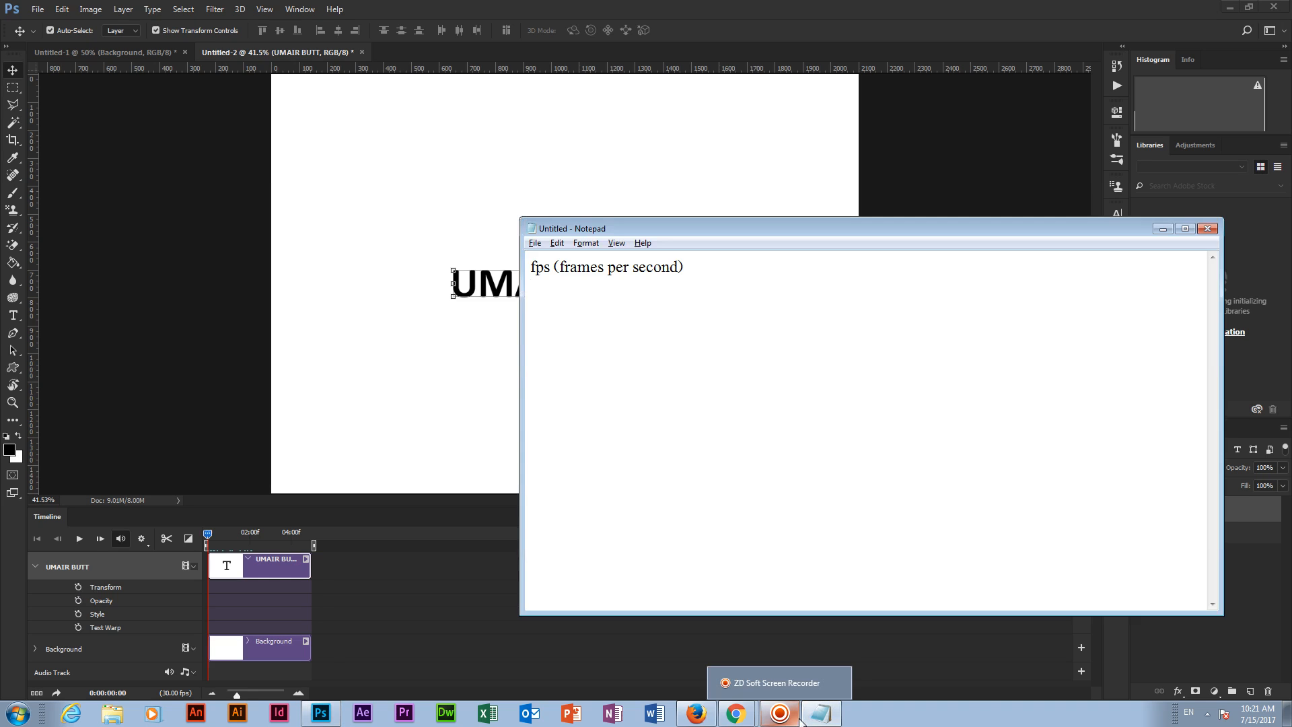
Add the line 'Time vary stop watch' under the fps note in Notepad.
text(tl)
key(BackSpace)
key(BackSpace)
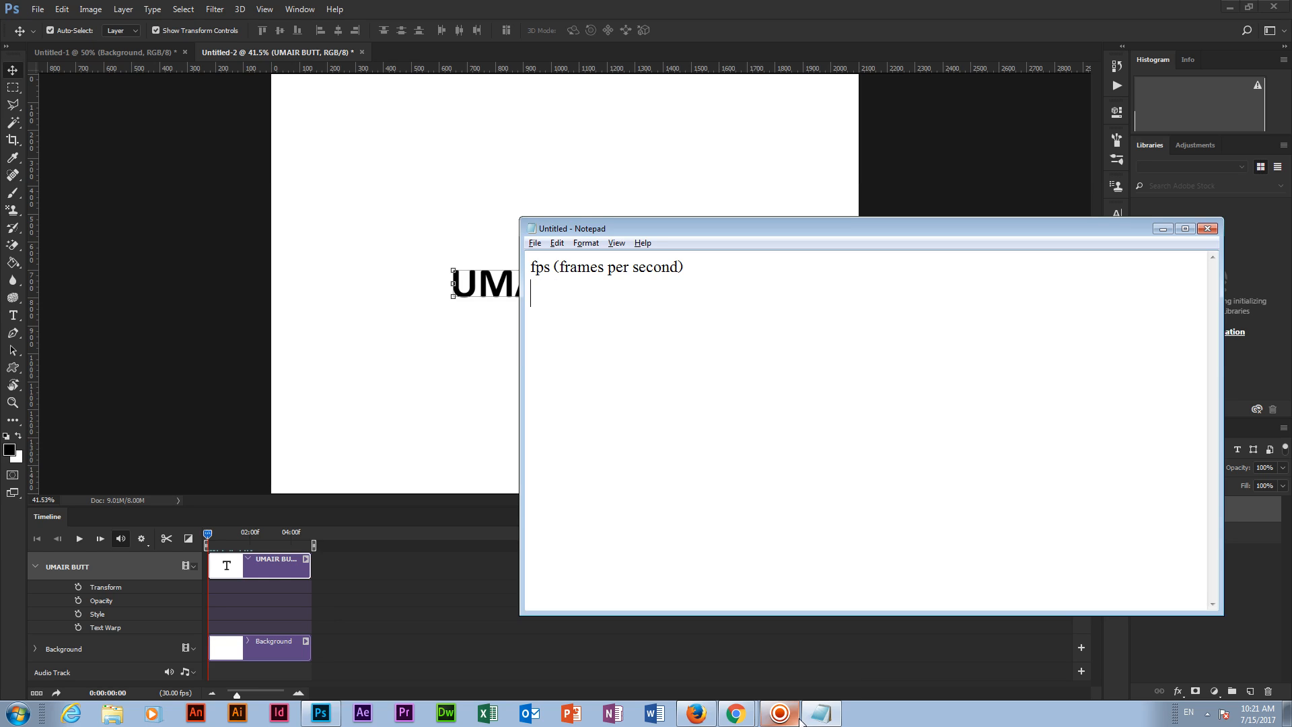
text(Time vary stop watch)
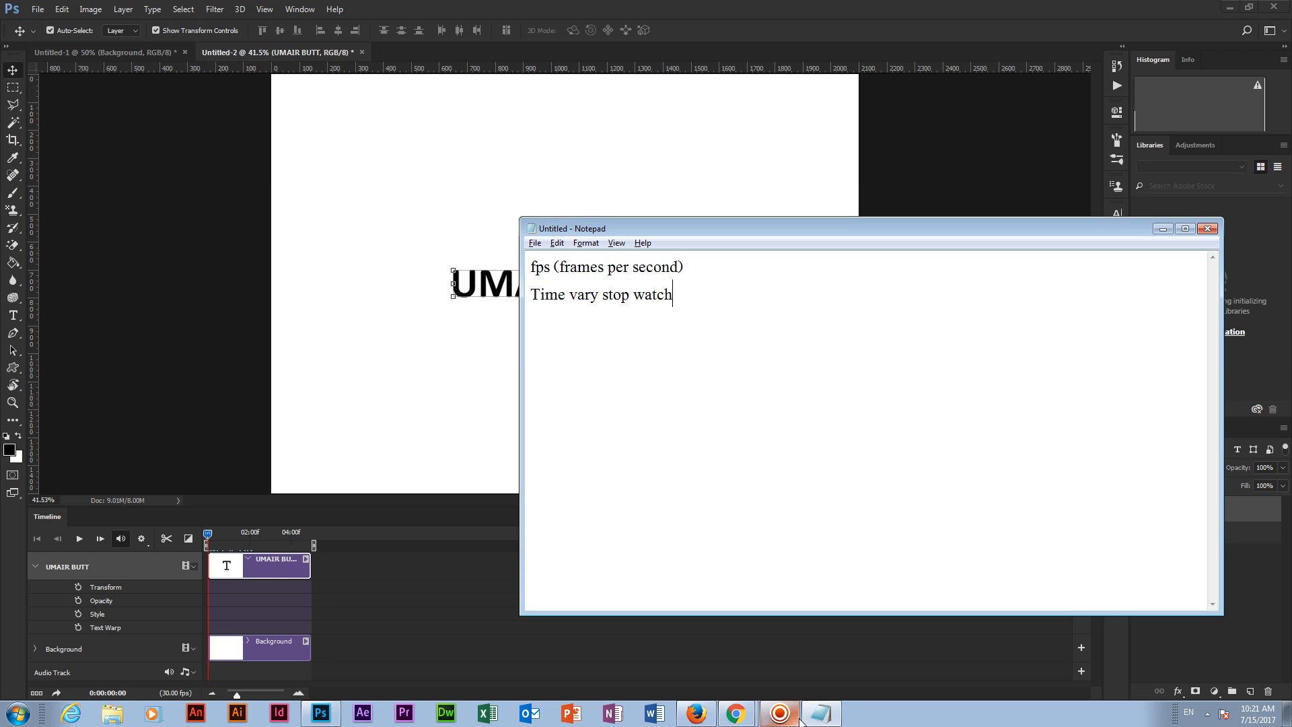
click(802, 714)
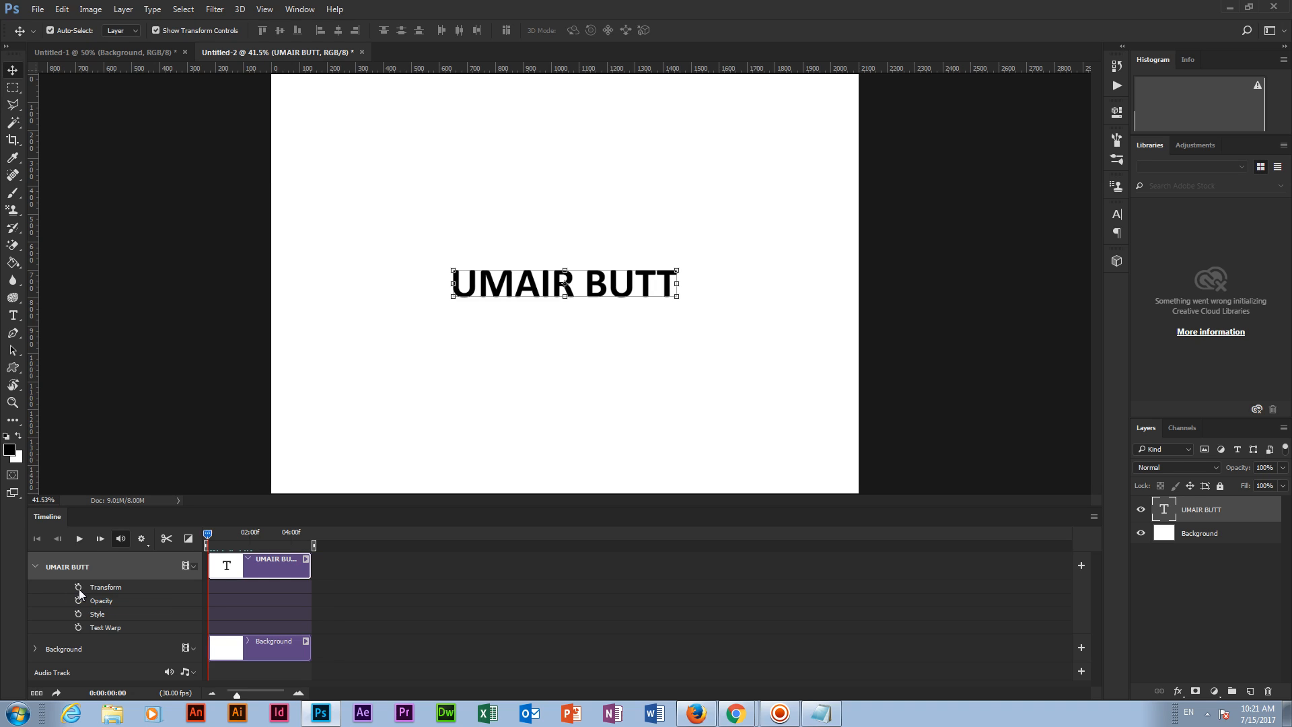
Add 'Keyframe animation in adobe photoshop cc 2017', then enable the UMAIR BUTT Transform stopwatch.
click(821, 713)
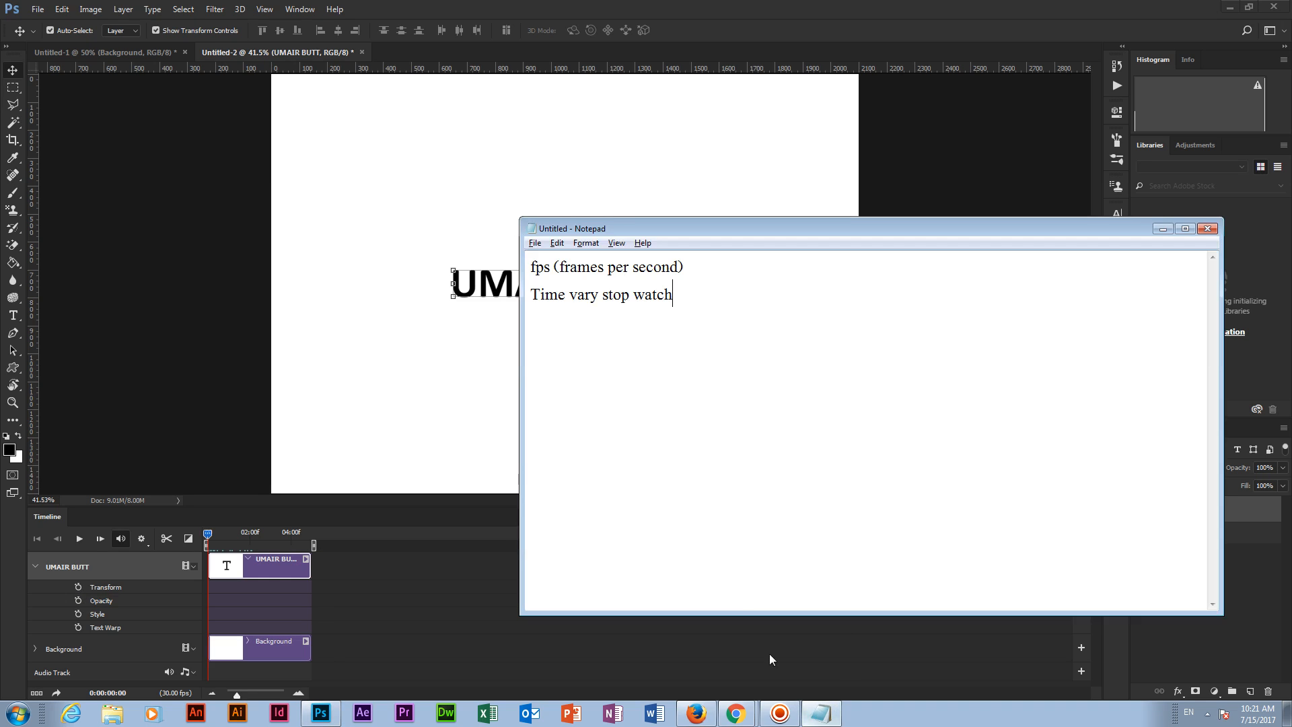
key(Return)
text(Keyframe anima)
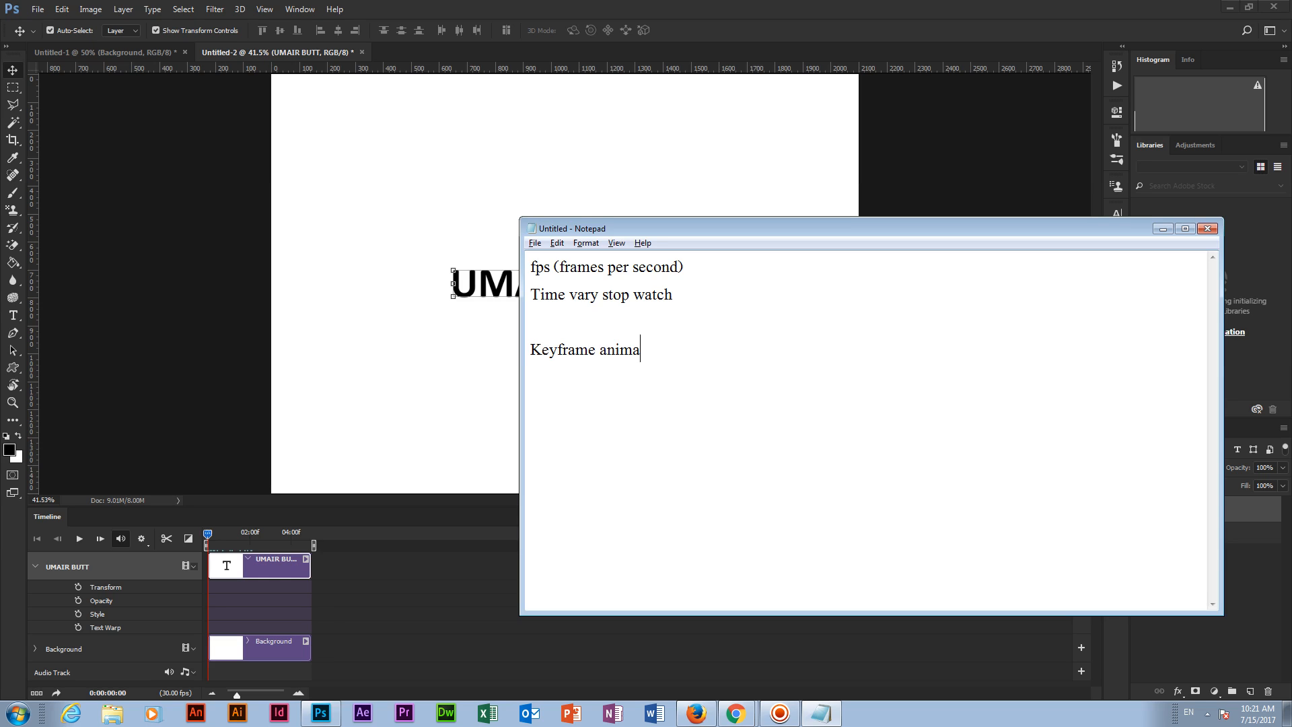
text(tion in adobe photoshop cc)
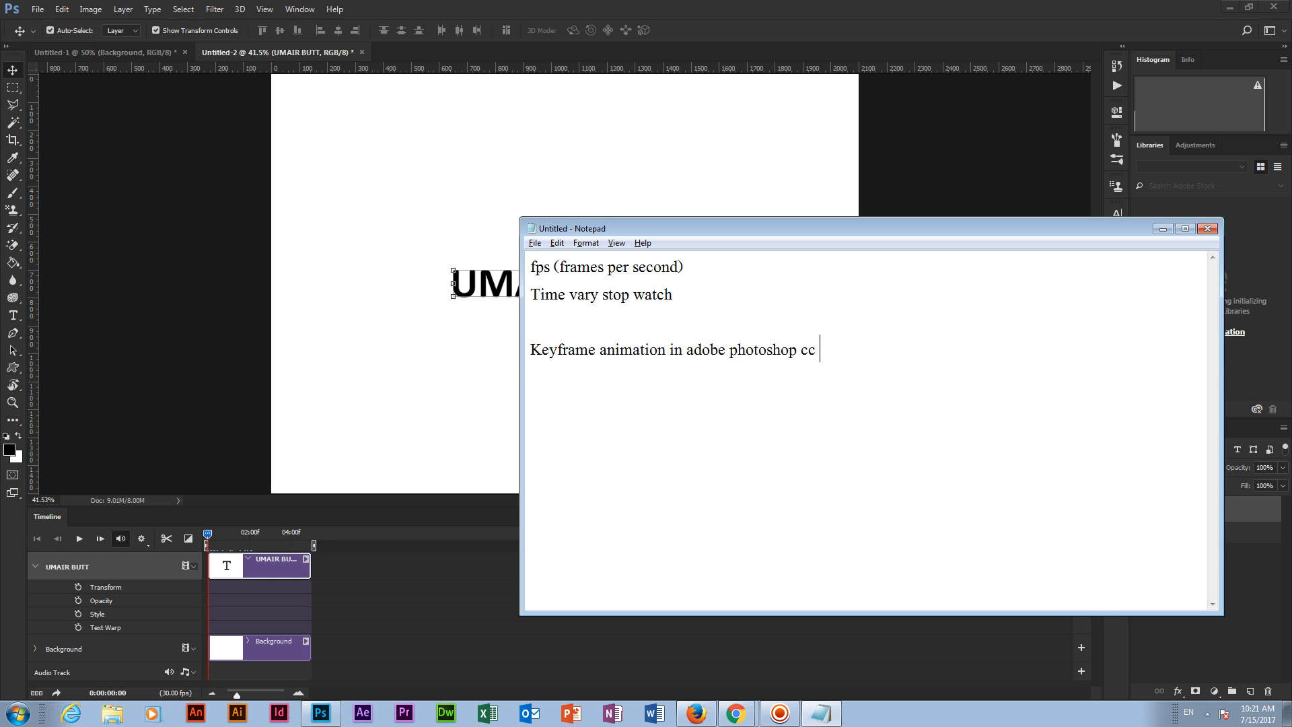
text( 2017)
key(alt+Tab)
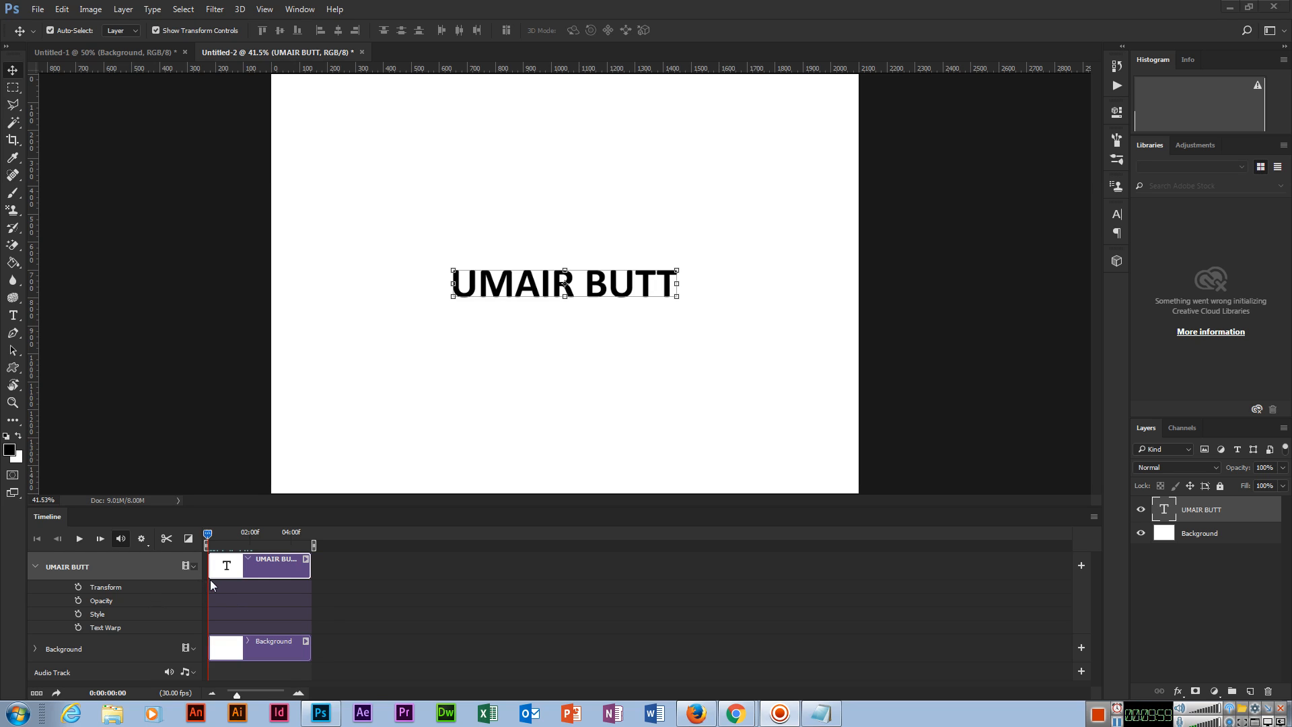
click(78, 587)
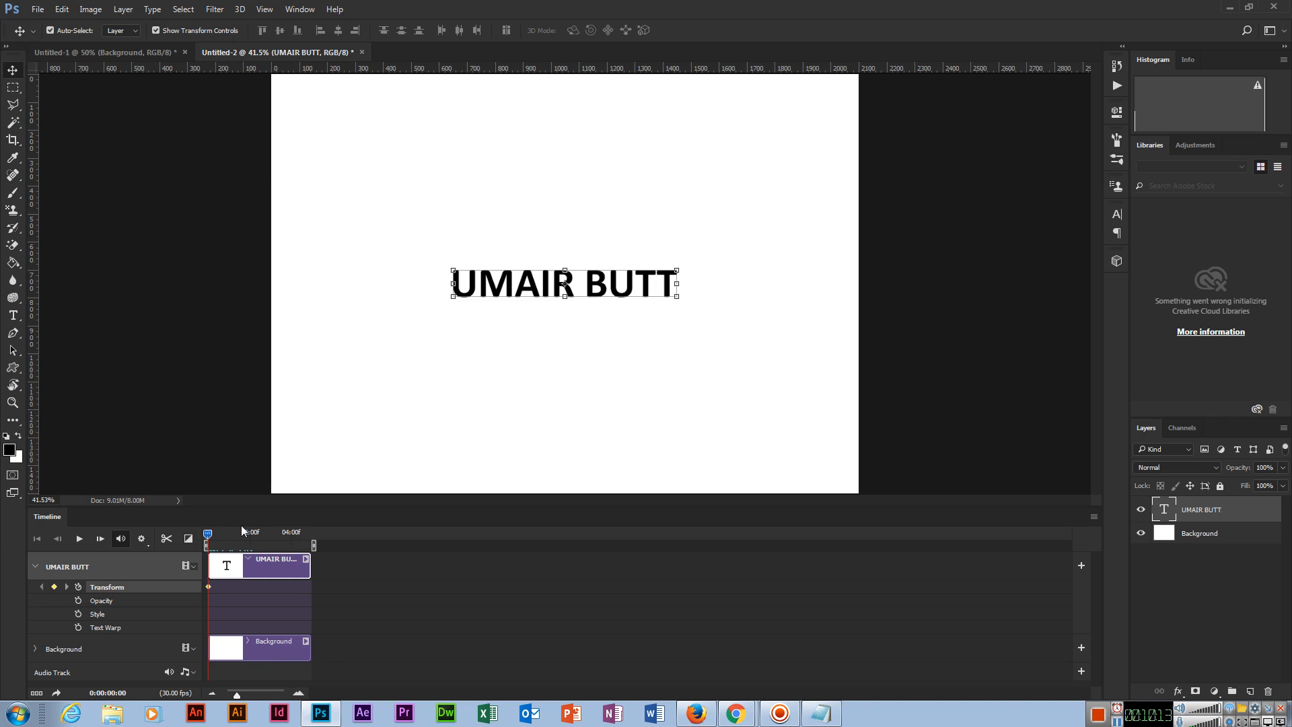
Move the current time to 0:00:02:00, then switch to Google Translate.
drag(209, 533, 251, 536)
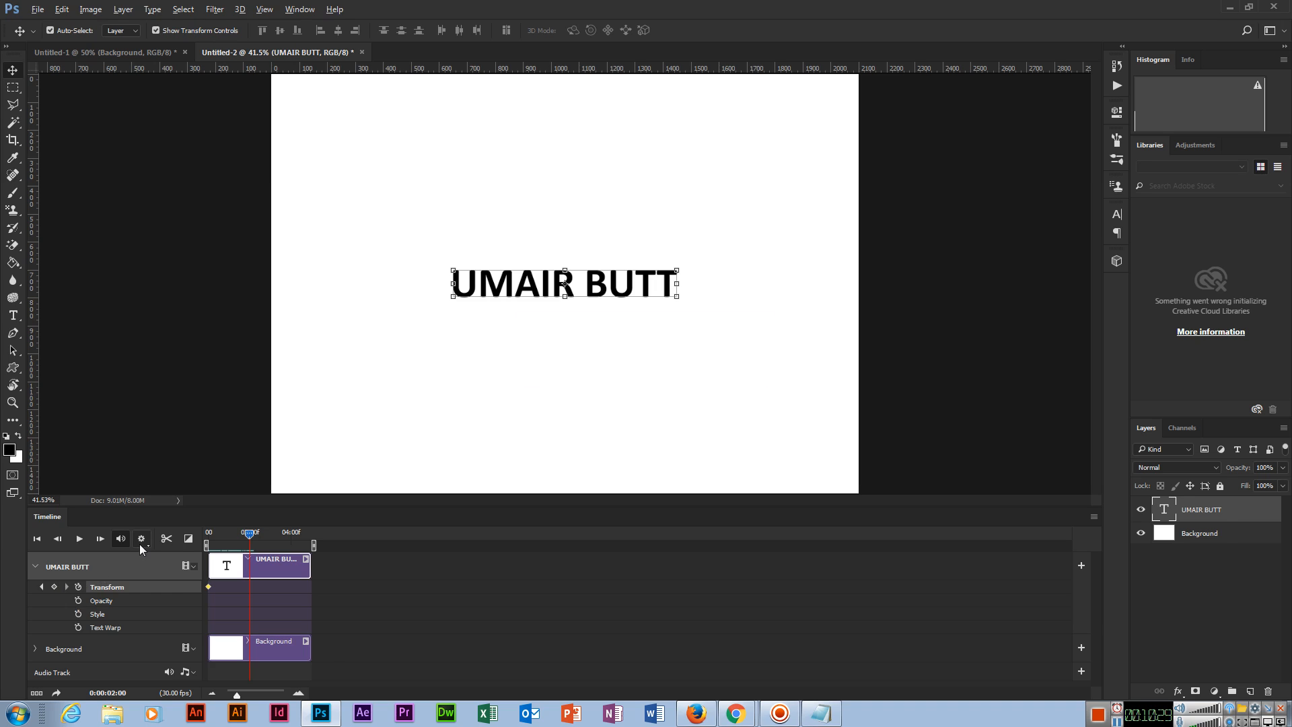
key(alt+Tab)
key(alt+Tab)
key(alt+Tab)
key(alt+Tab)
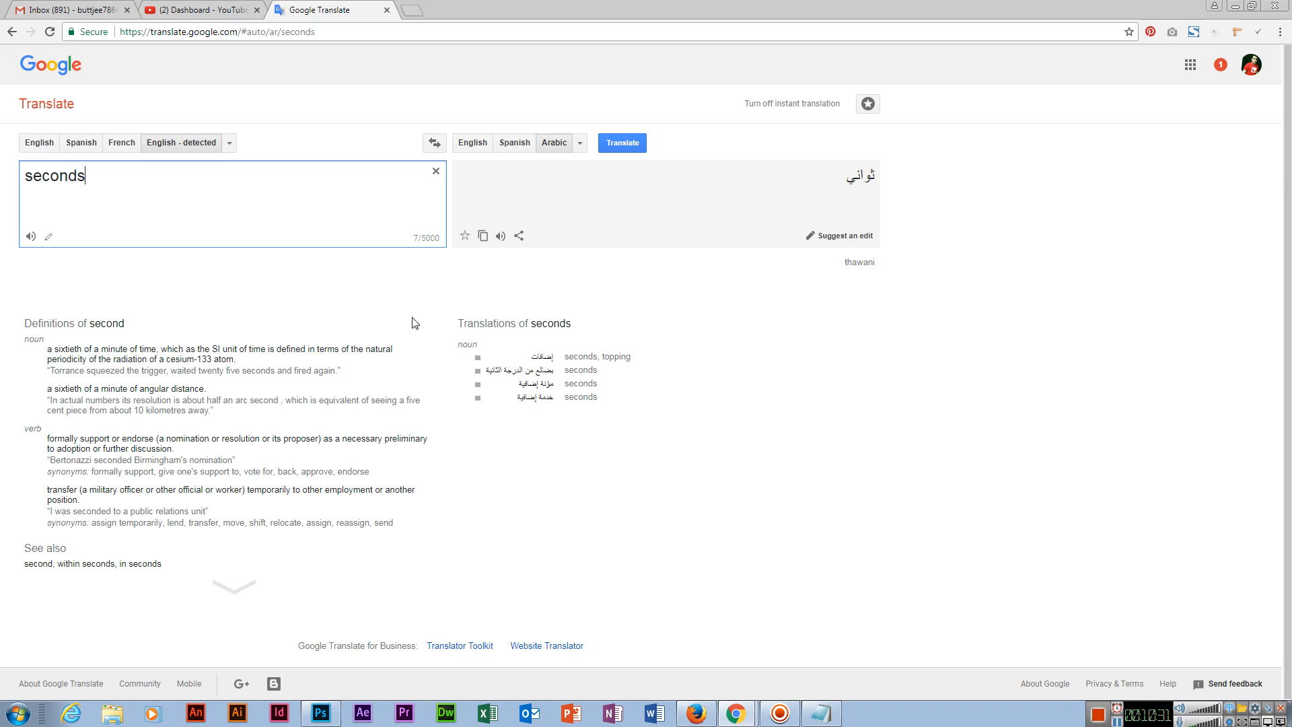
Translate 'add or remove' into Arabic in Google Translate, then return to Photoshop.
key(ctrl+a)
text(a)
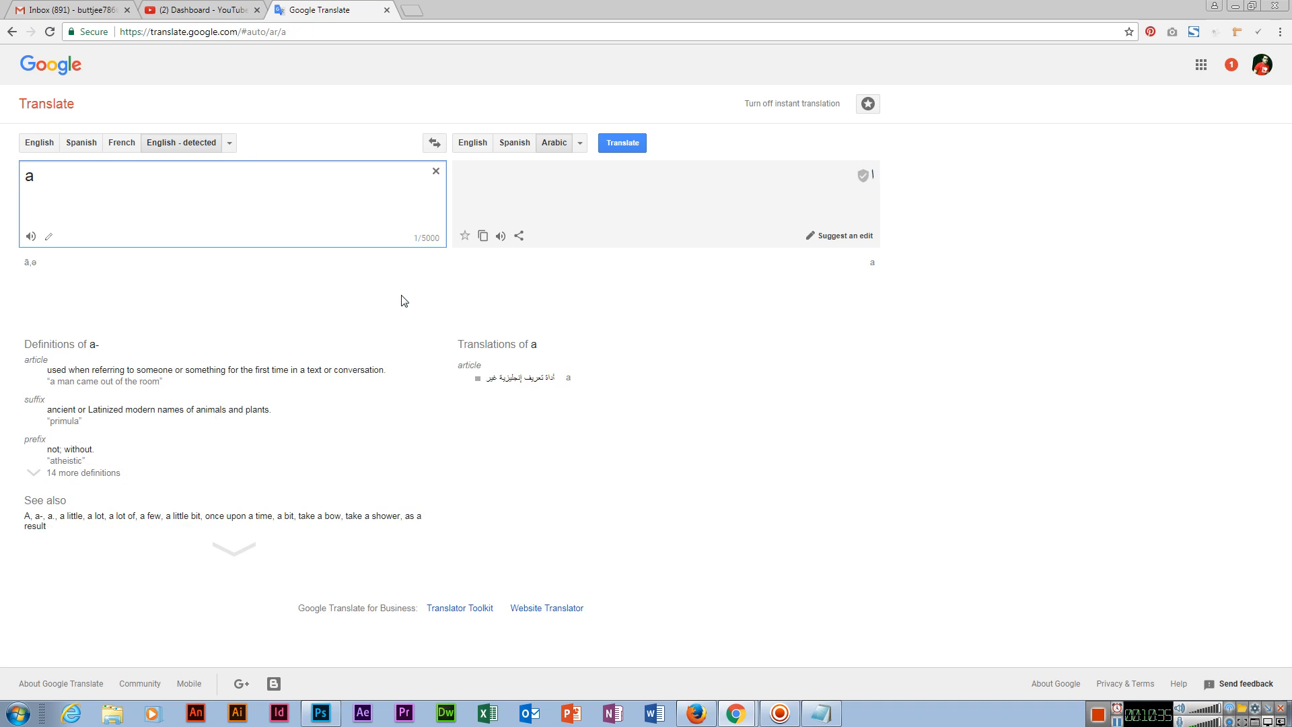
text(dd or remove)
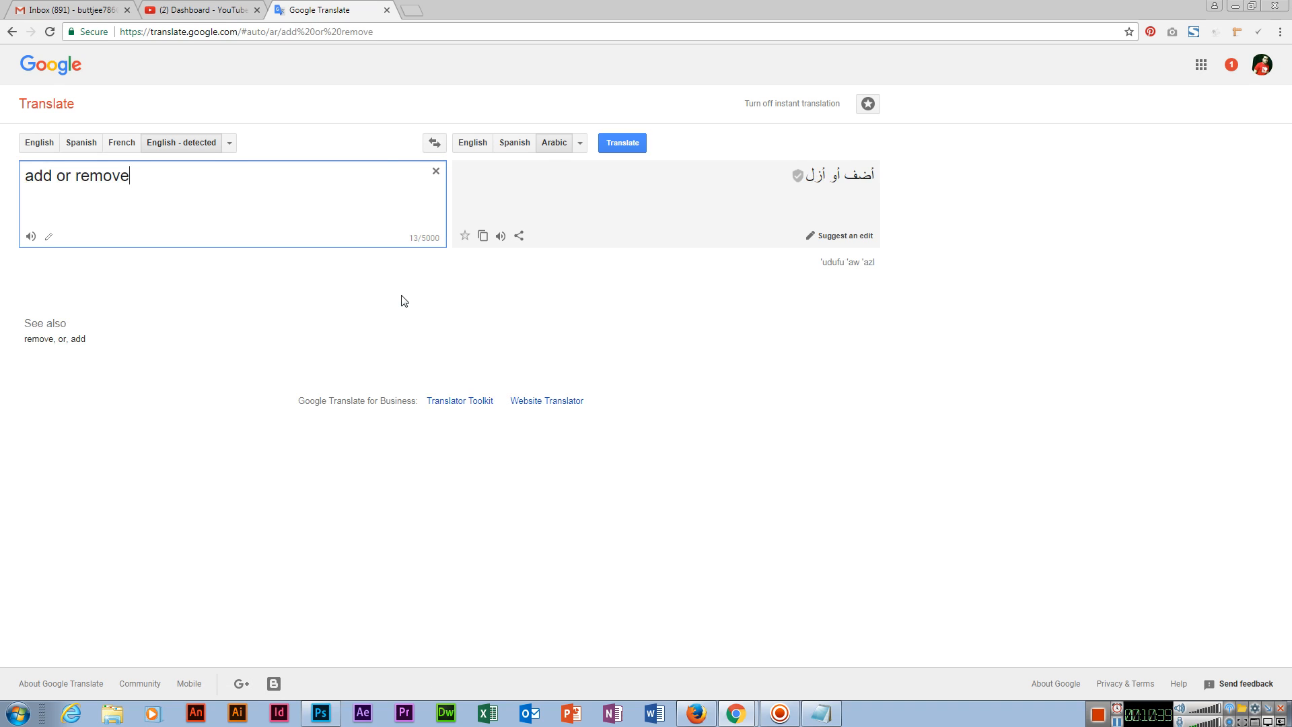
key(alt+Tab)
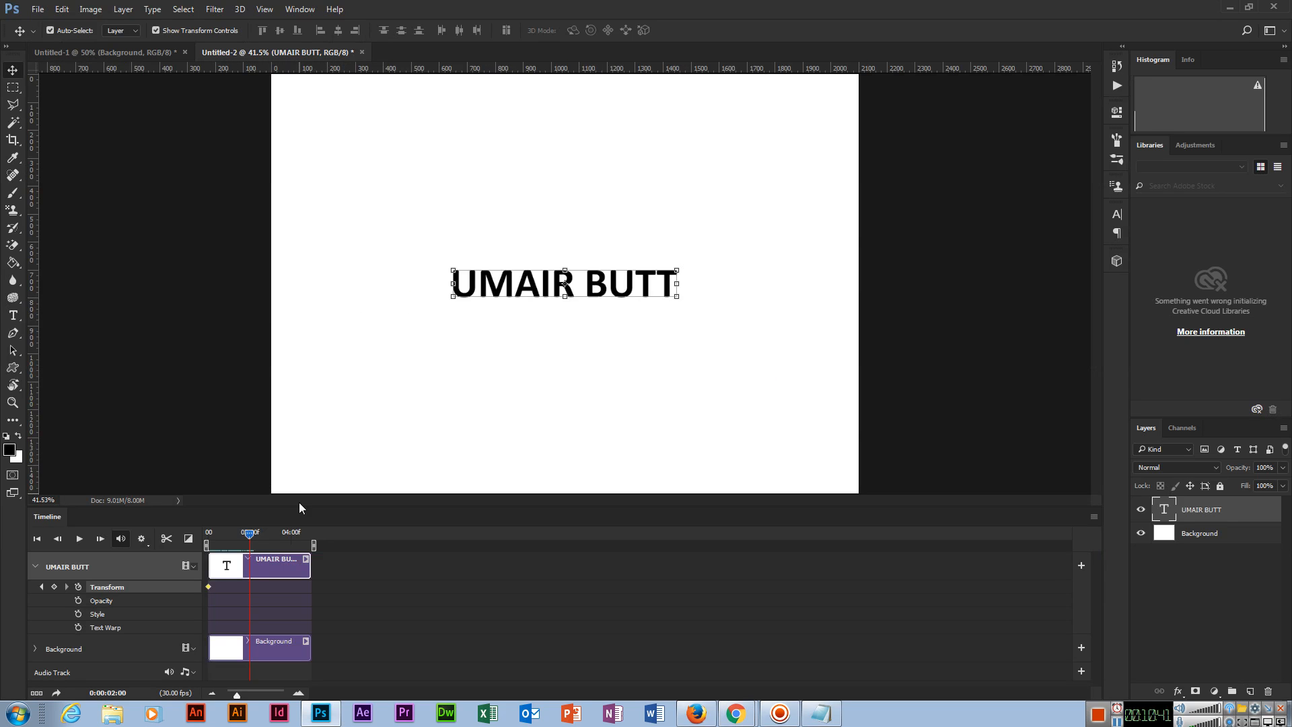
Add a 2-second Transform keyframe enlarging UMAIR BUTT to nearly canvas width, then rewind to 0.
click(55, 587)
drag(678, 300, 832, 402)
key(ctrl+z)
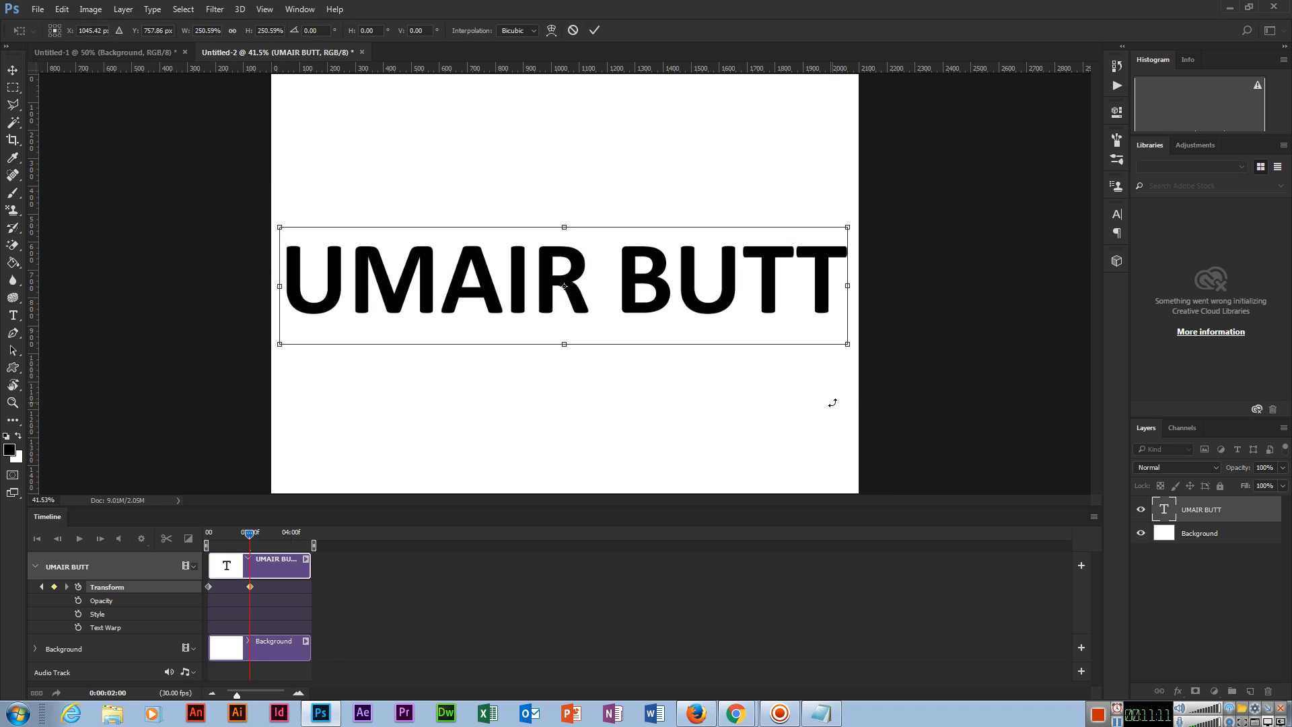
key(Return)
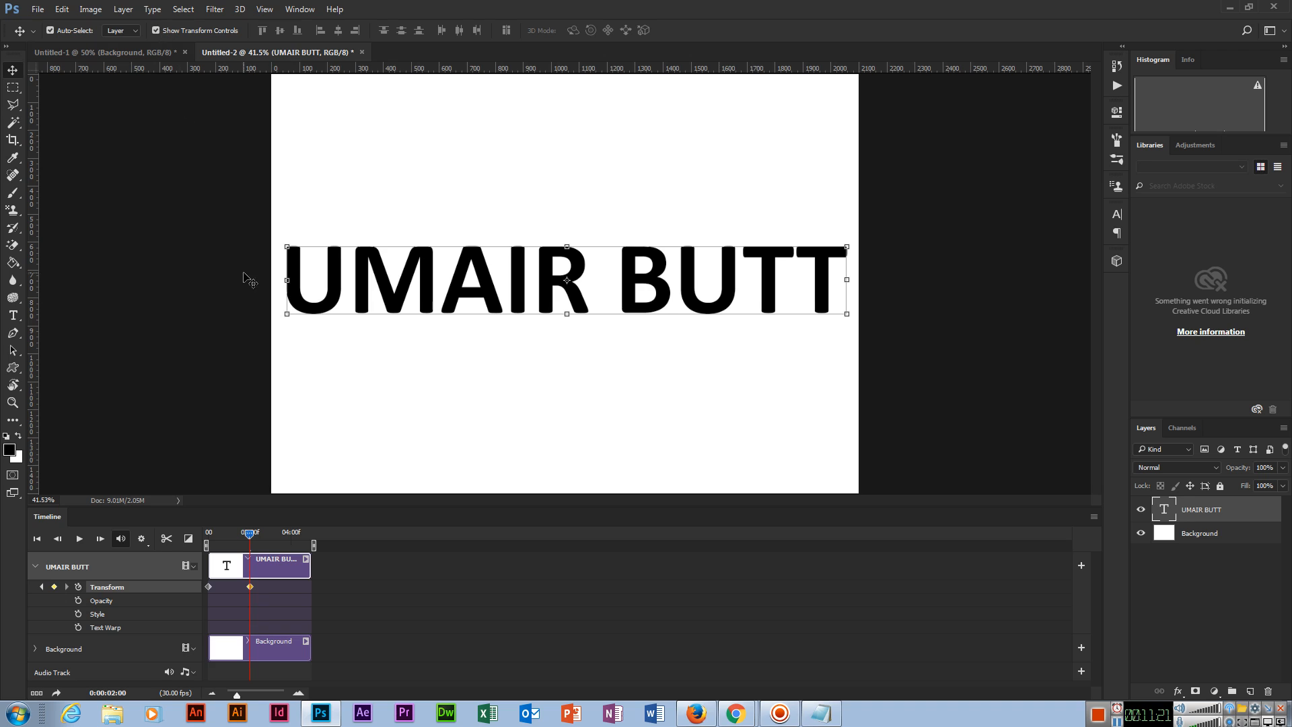
drag(250, 535, 196, 521)
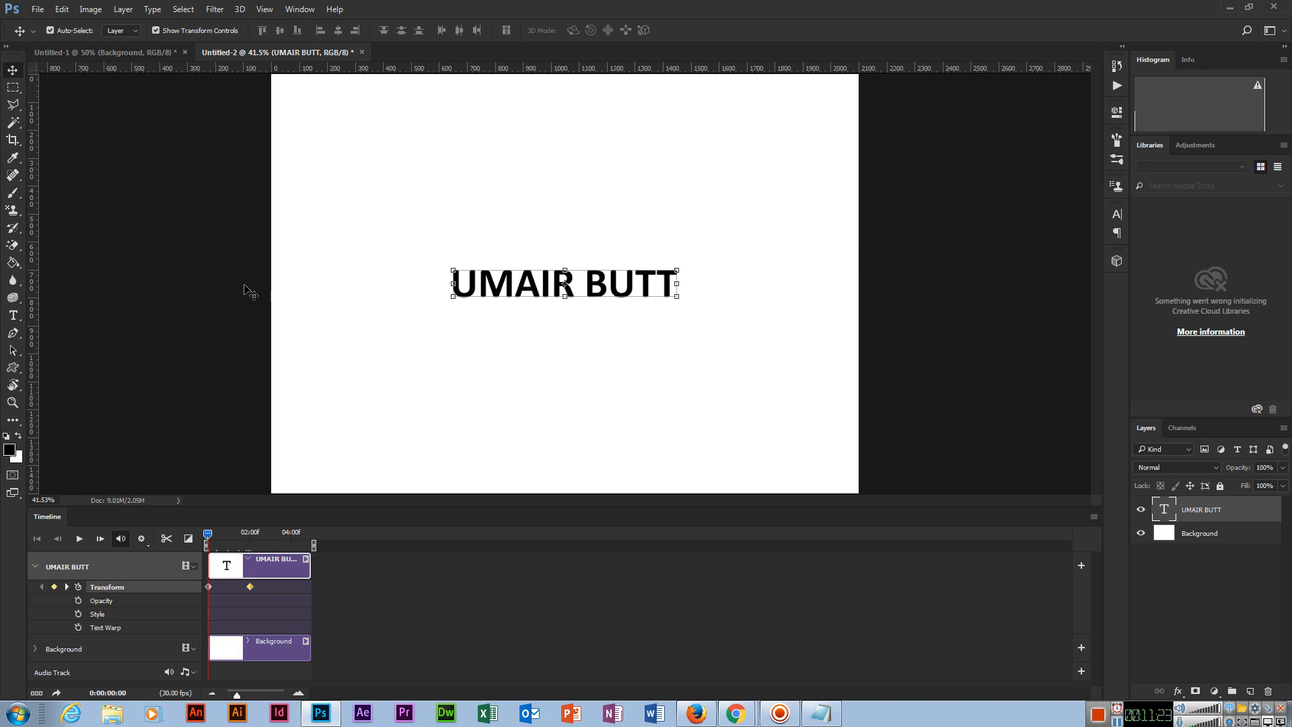
Preview the text growing with the transform controls hidden.
click(79, 539)
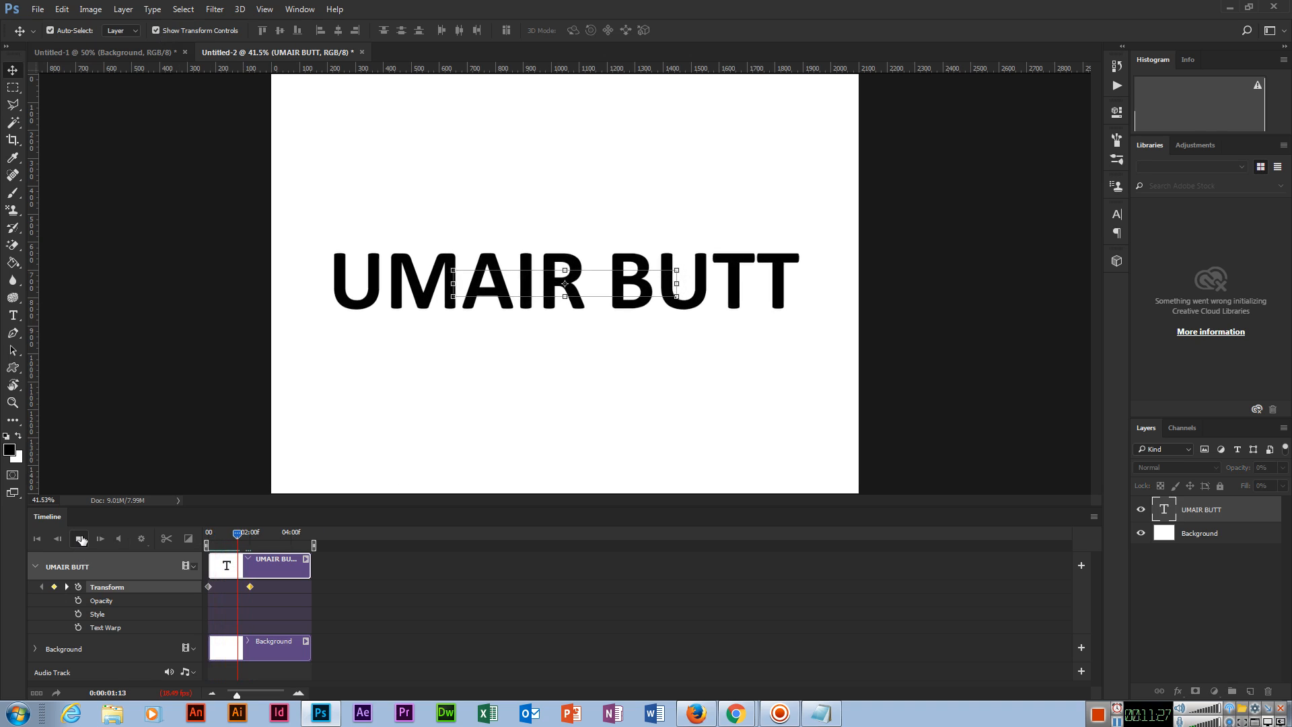
click(79, 538)
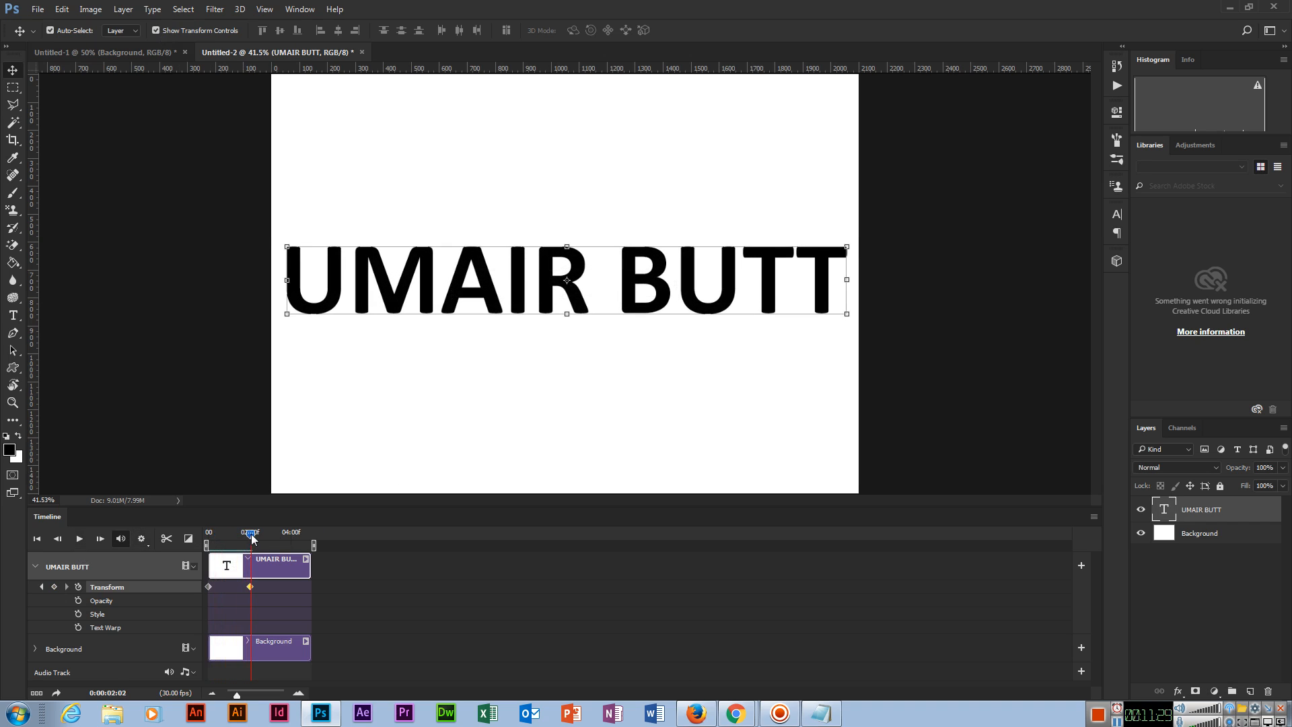
drag(252, 535, 208, 535)
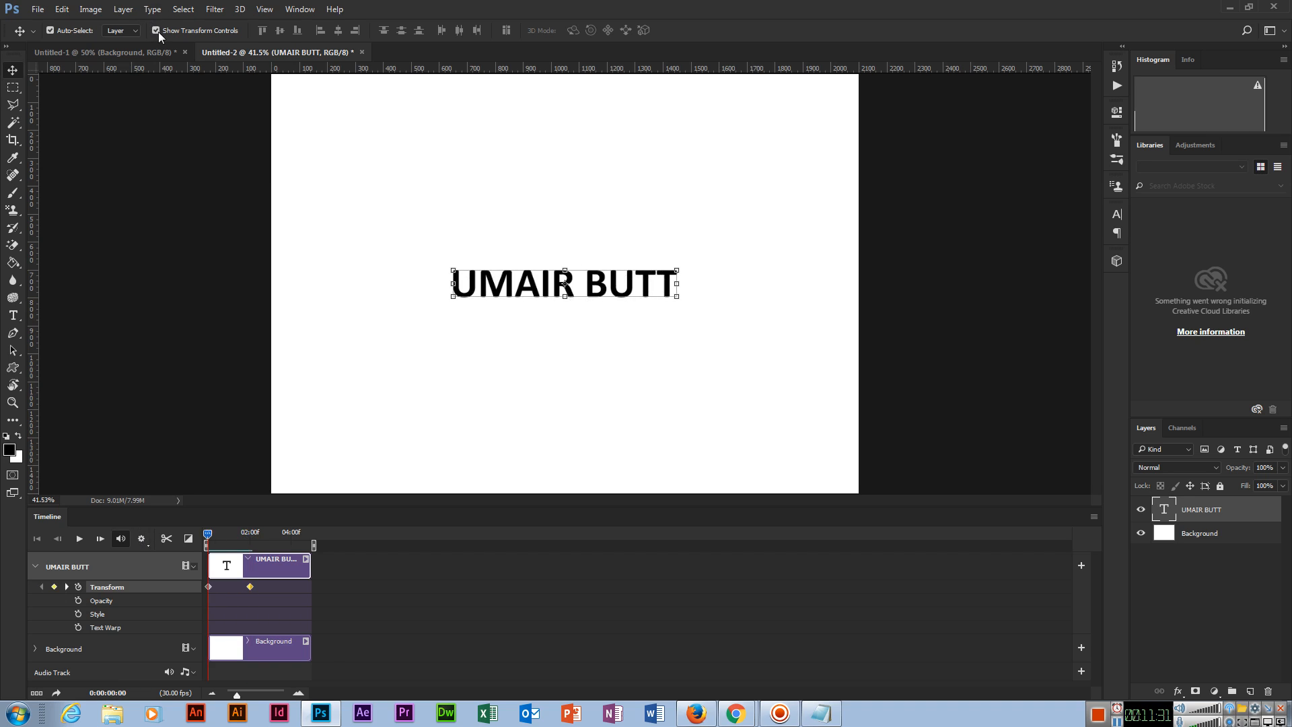
click(157, 31)
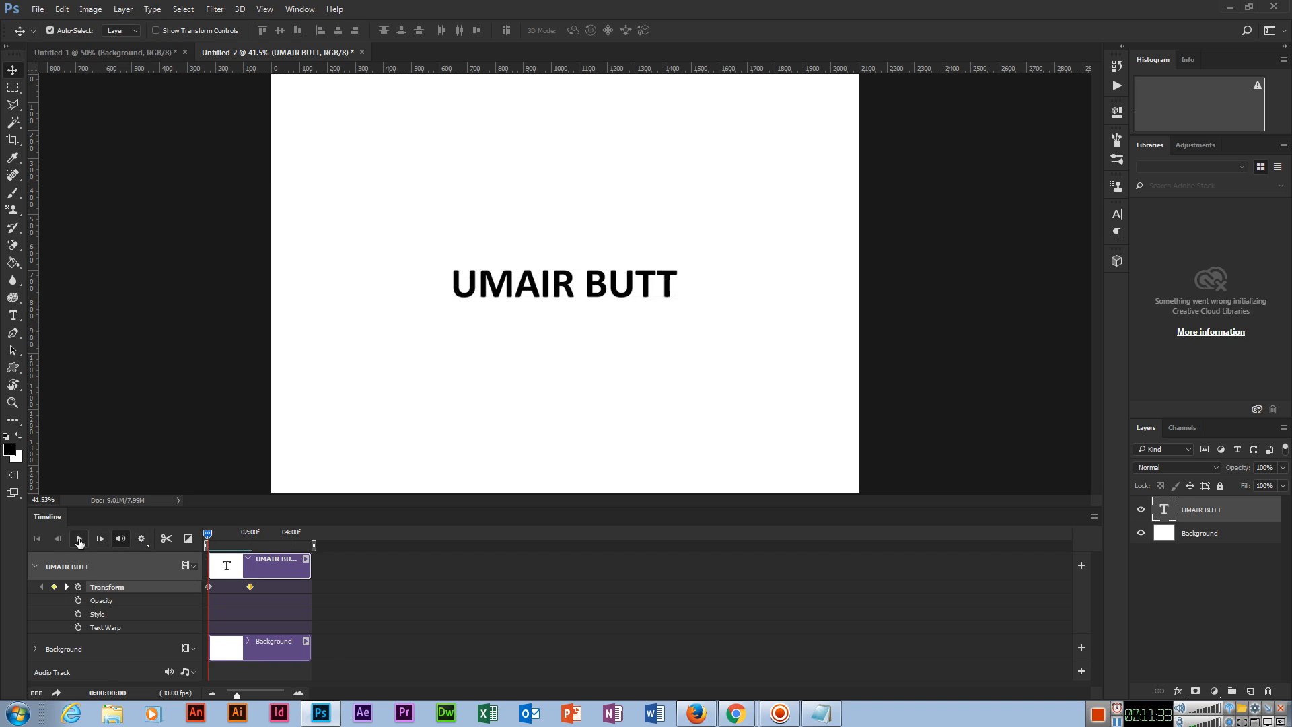
click(80, 539)
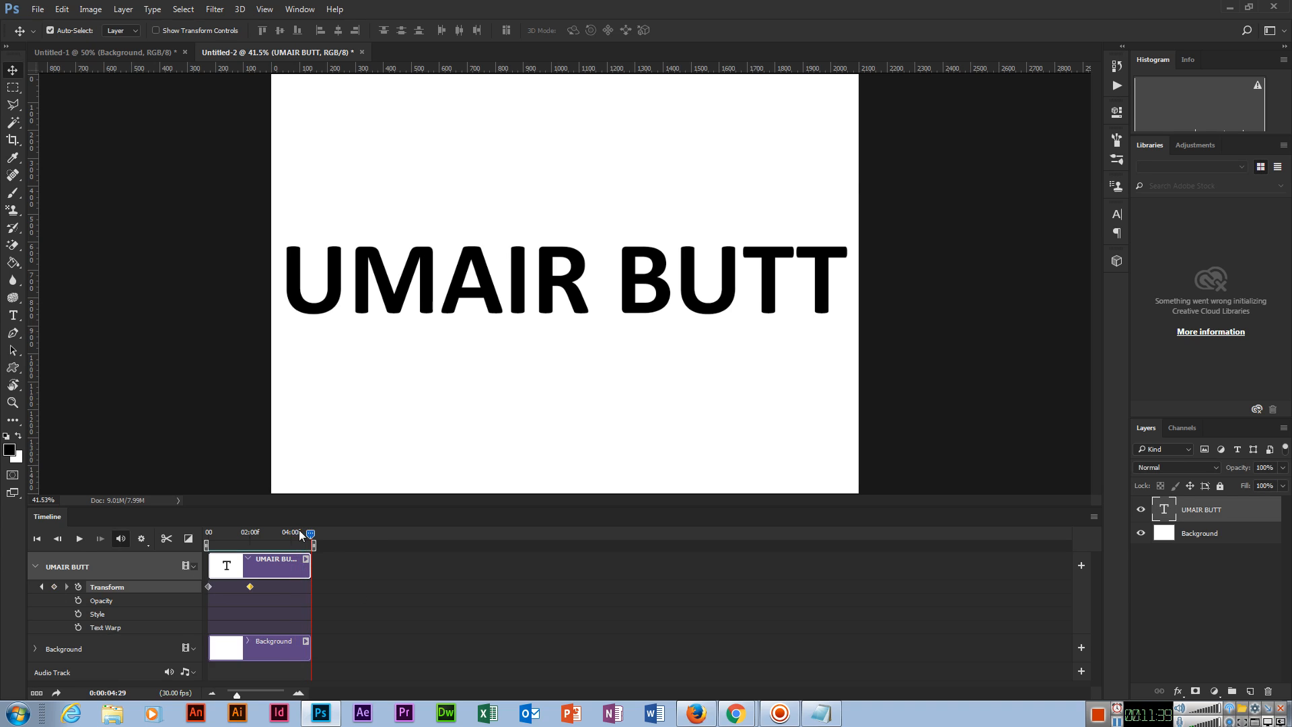
mouse_move(273, 540)
mouse_down()
mouse_move(209, 541)
mouse_move(261, 546)
mouse_up()
click(54, 587)
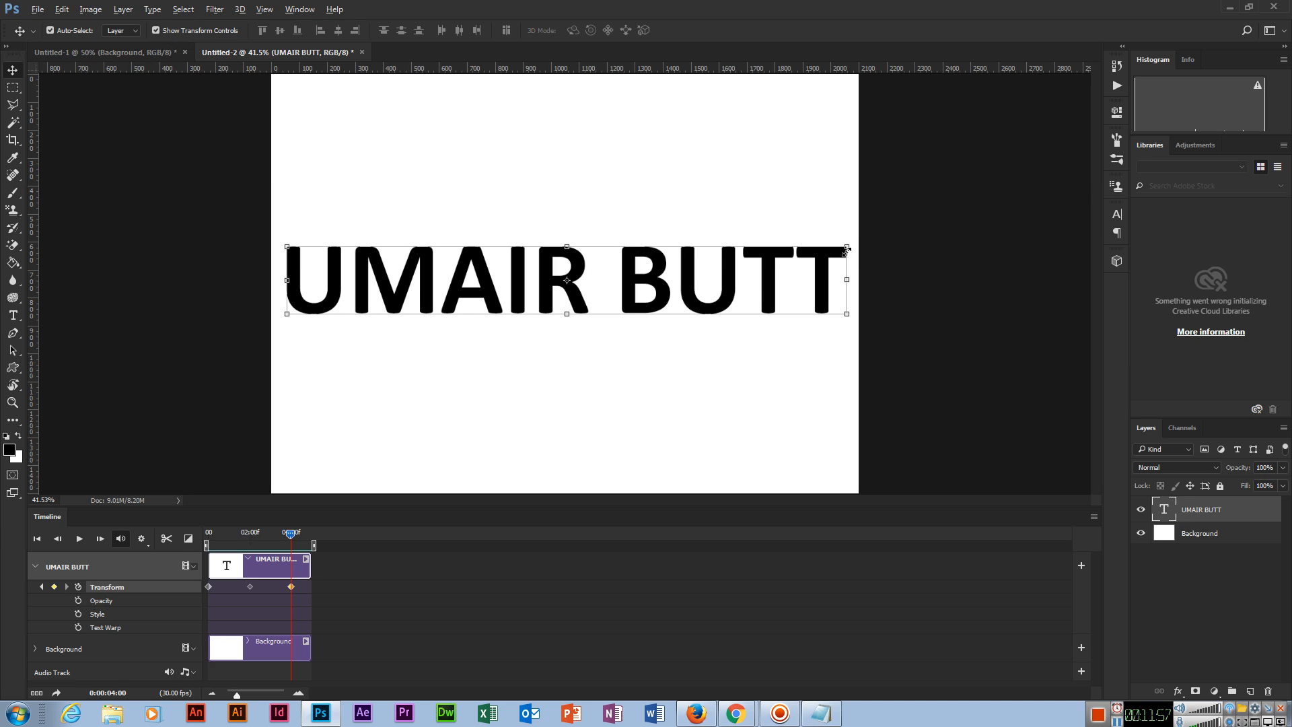
key(ctrl+t)
Shrink the UMAIR BUTT text to a tiny size at the 4-second keyframe.
drag(849, 248, 603, 352)
key(Return)
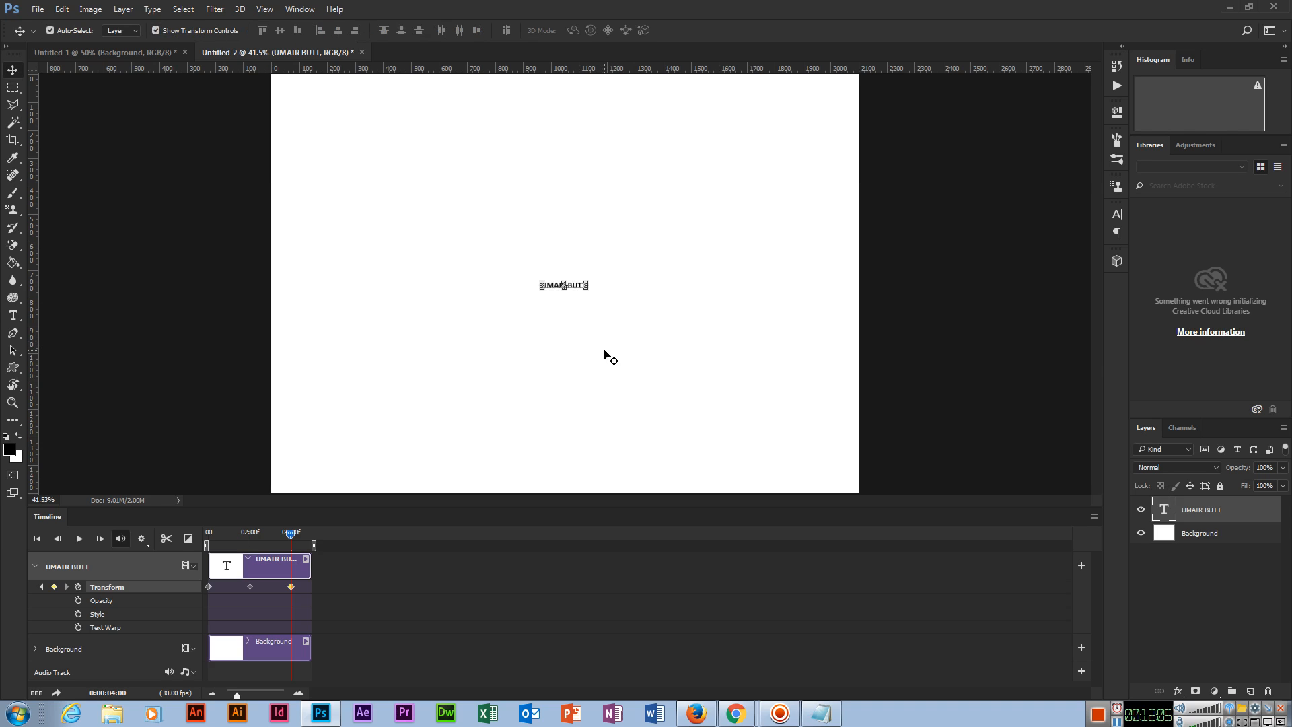
click(922, 229)
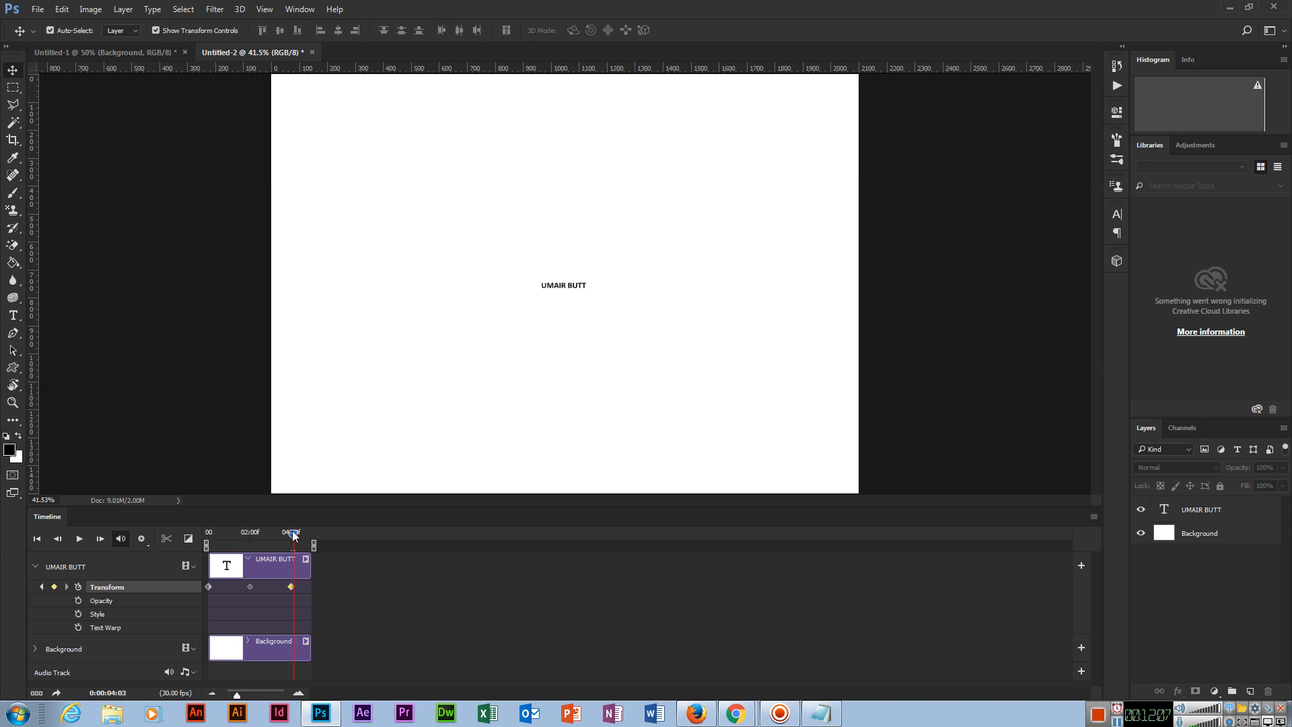
Rewind and play the full grow-and-shrink animation without transform controls.
drag(291, 533, 192, 533)
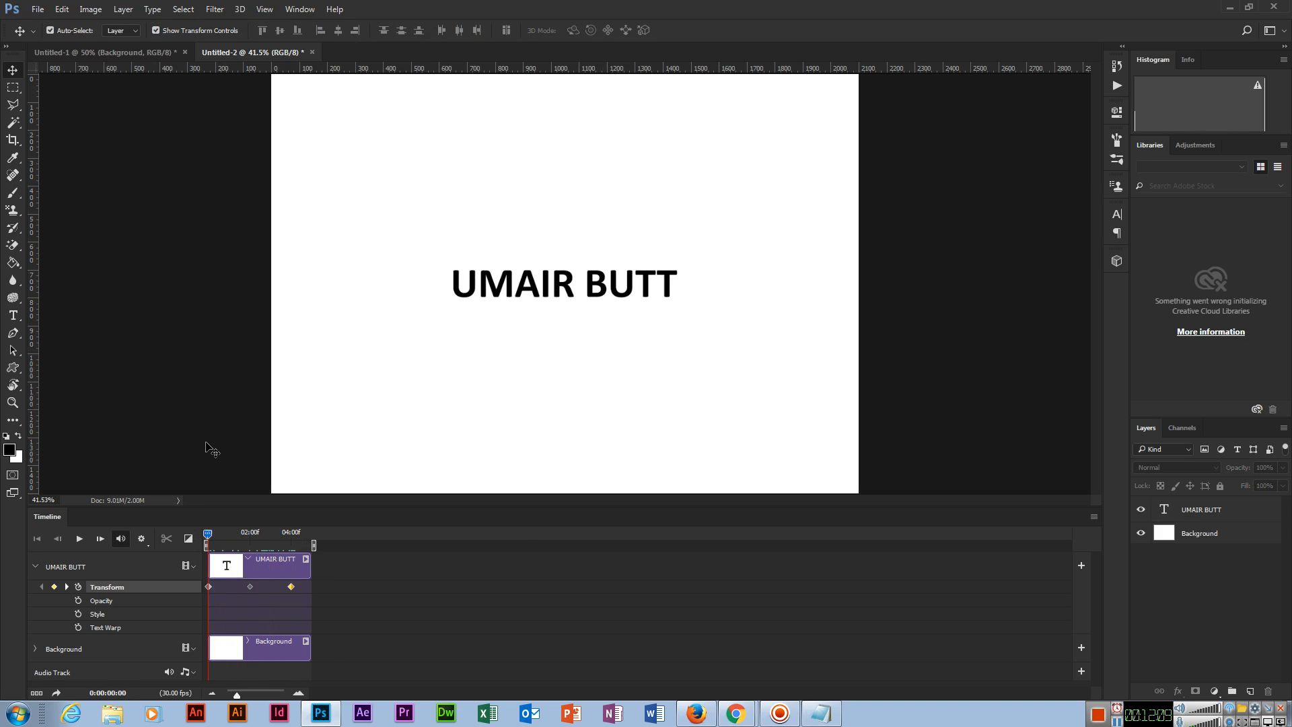
click(156, 30)
click(80, 539)
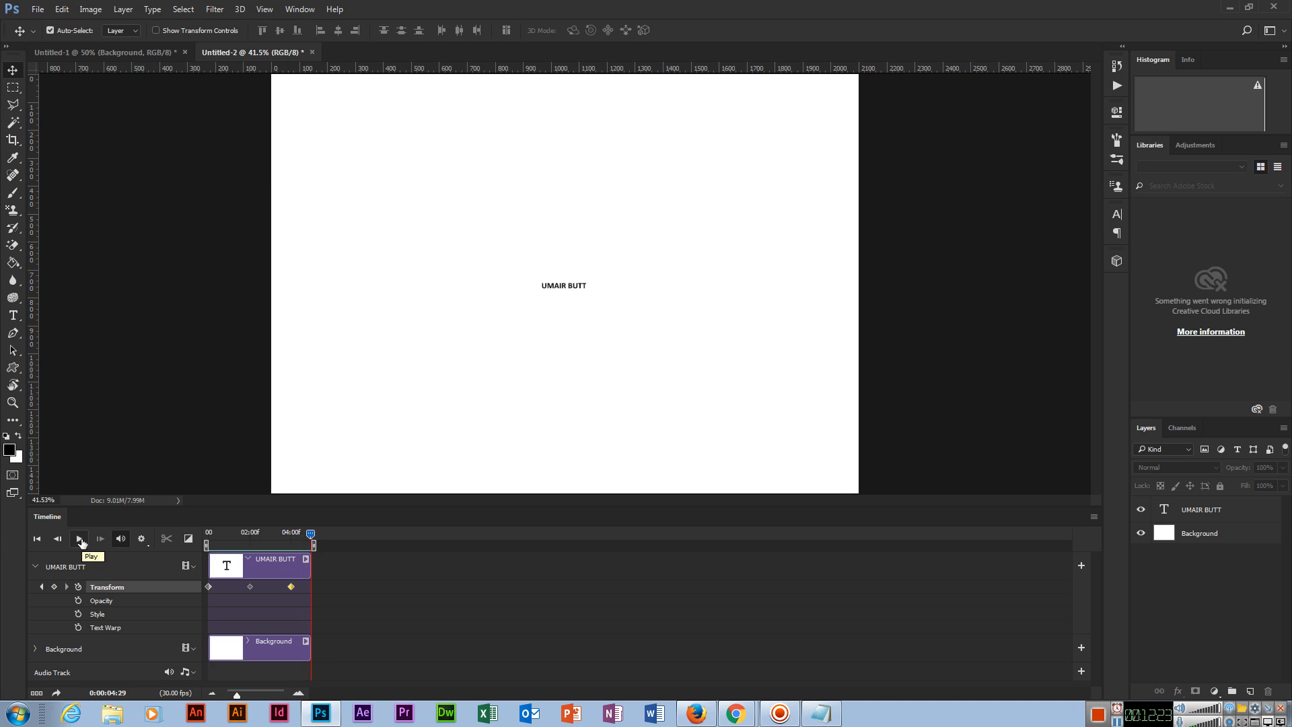
drag(311, 535, 208, 535)
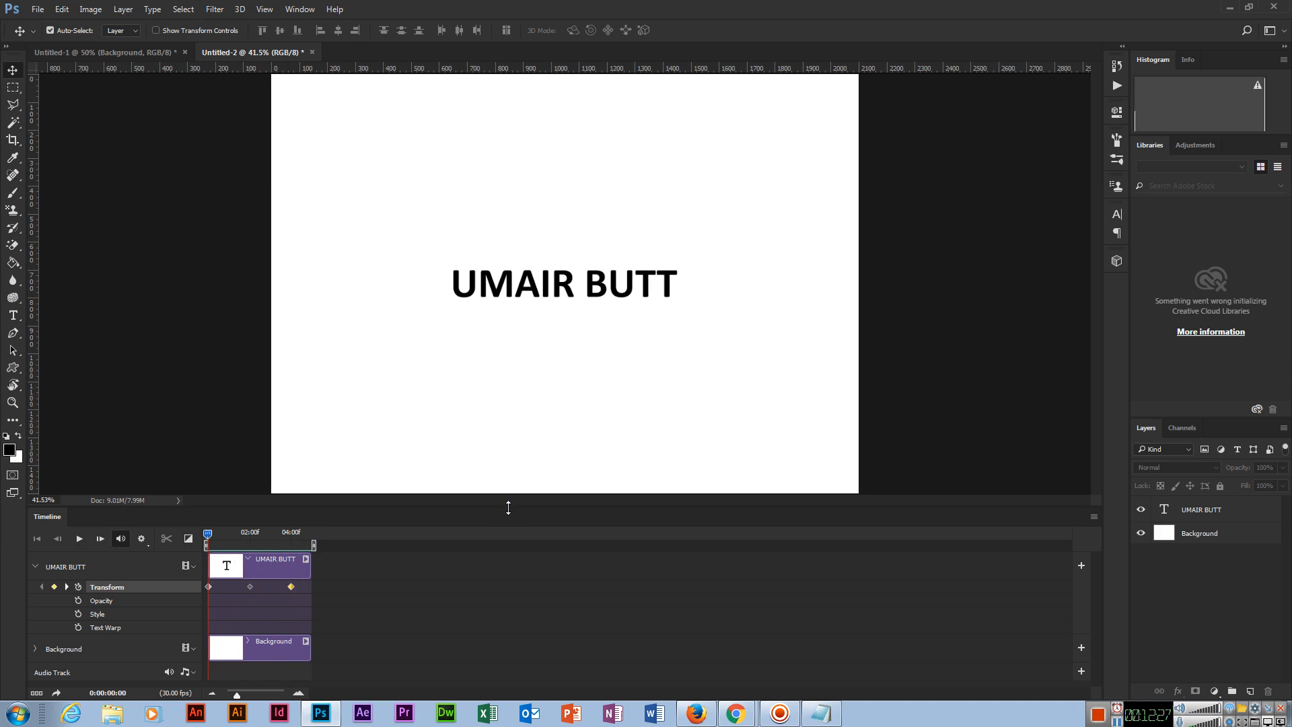
drag(508, 508, 506, 392)
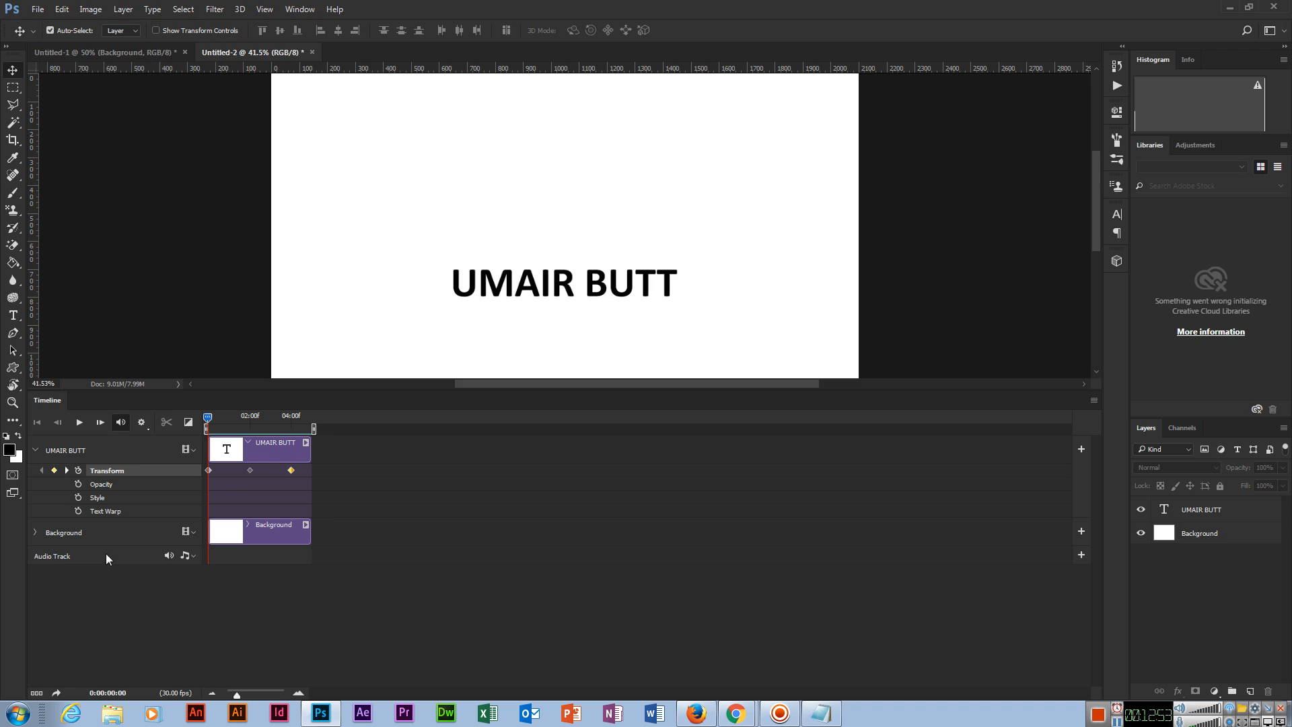
click(36, 450)
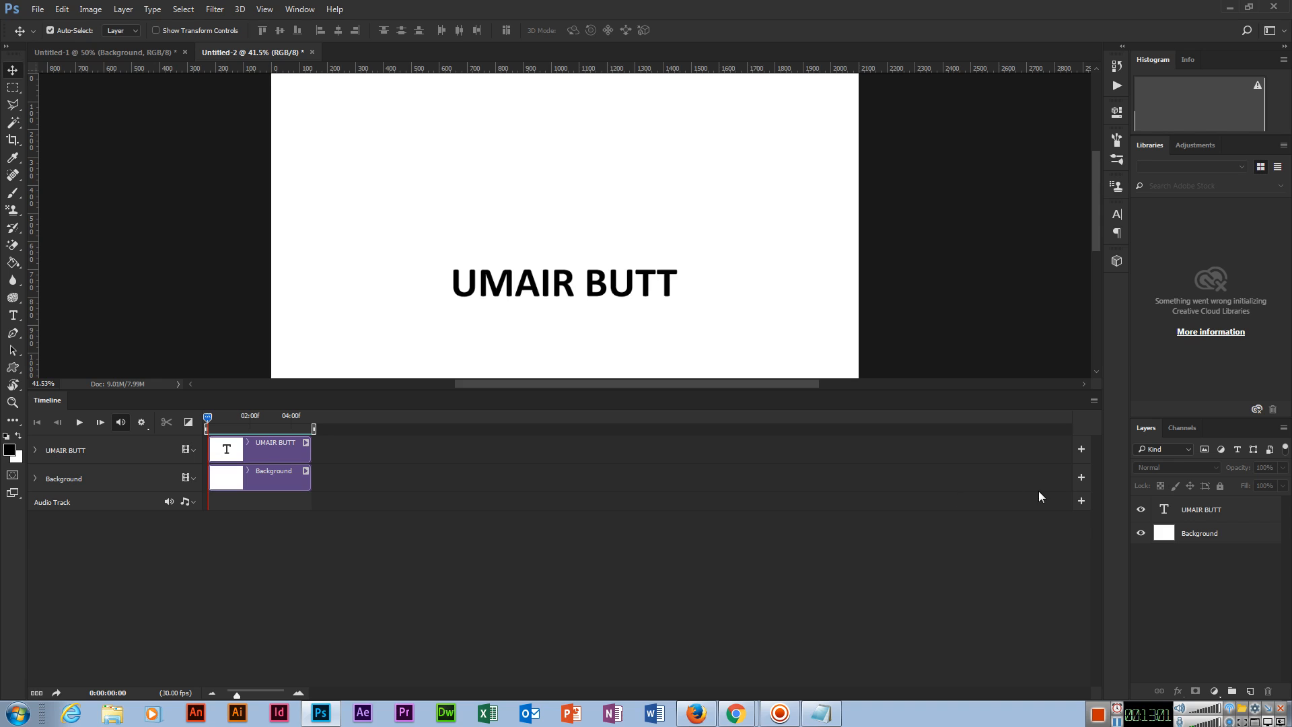
Start adding audio to the Audio Track and browse to the Downloads folder.
click(1082, 502)
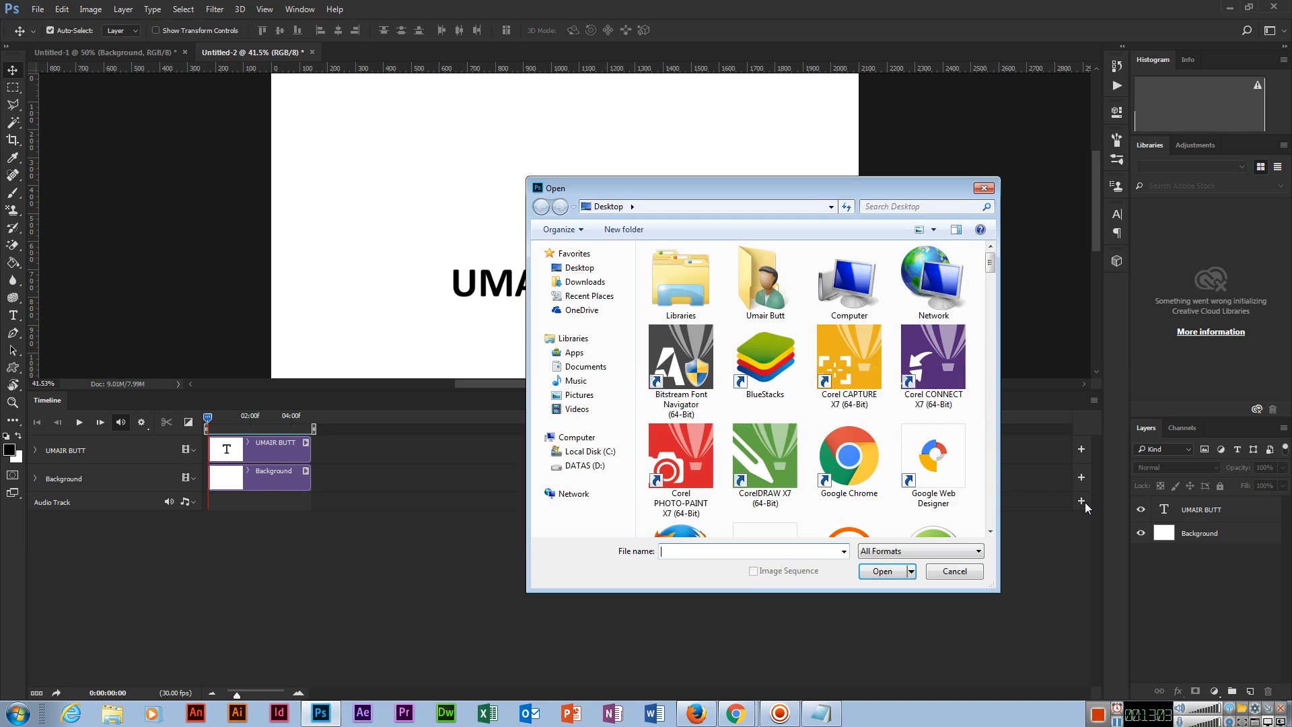
click(941, 572)
click(1082, 501)
click(585, 281)
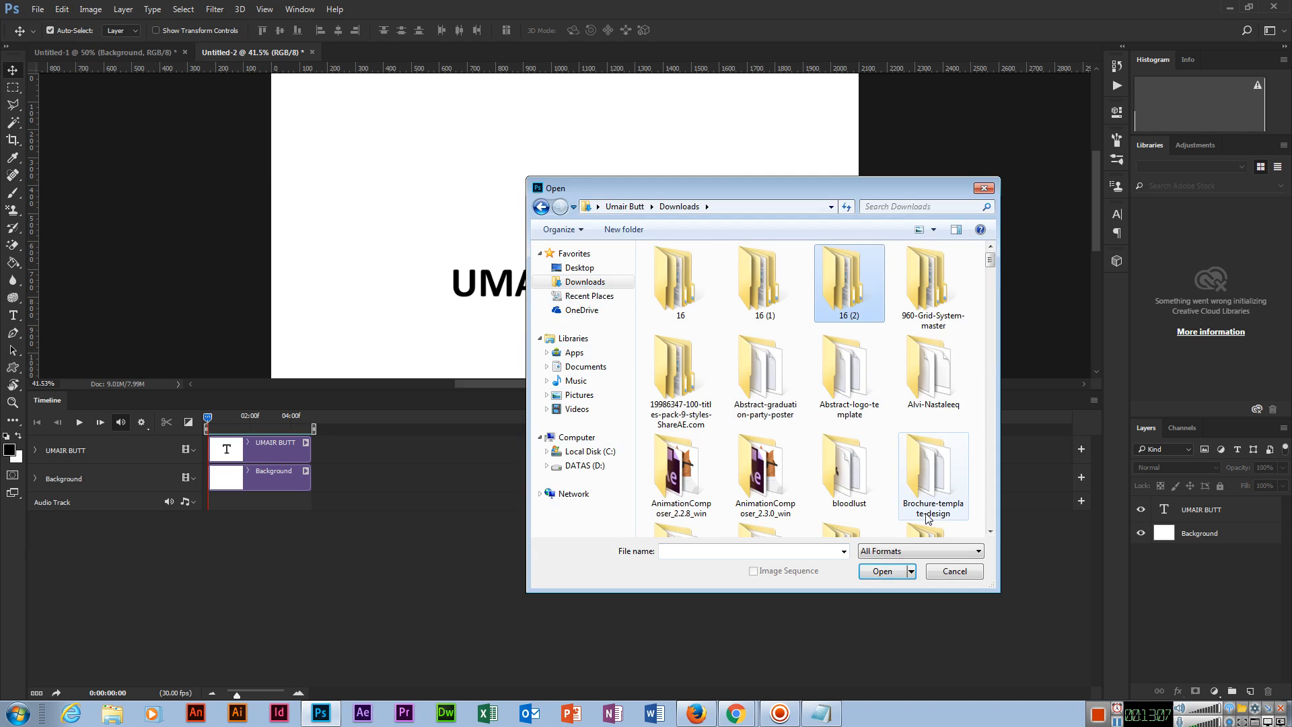
scroll(910, 518, down, 3)
Select the Jashan e Amad e Rasool S.A.W.W (1) MP3 and add it to the audio track.
key(Down)
key(Down)
key(Down)
key(Down)
key(Down)
key(Down)
key(Down)
key(Down)
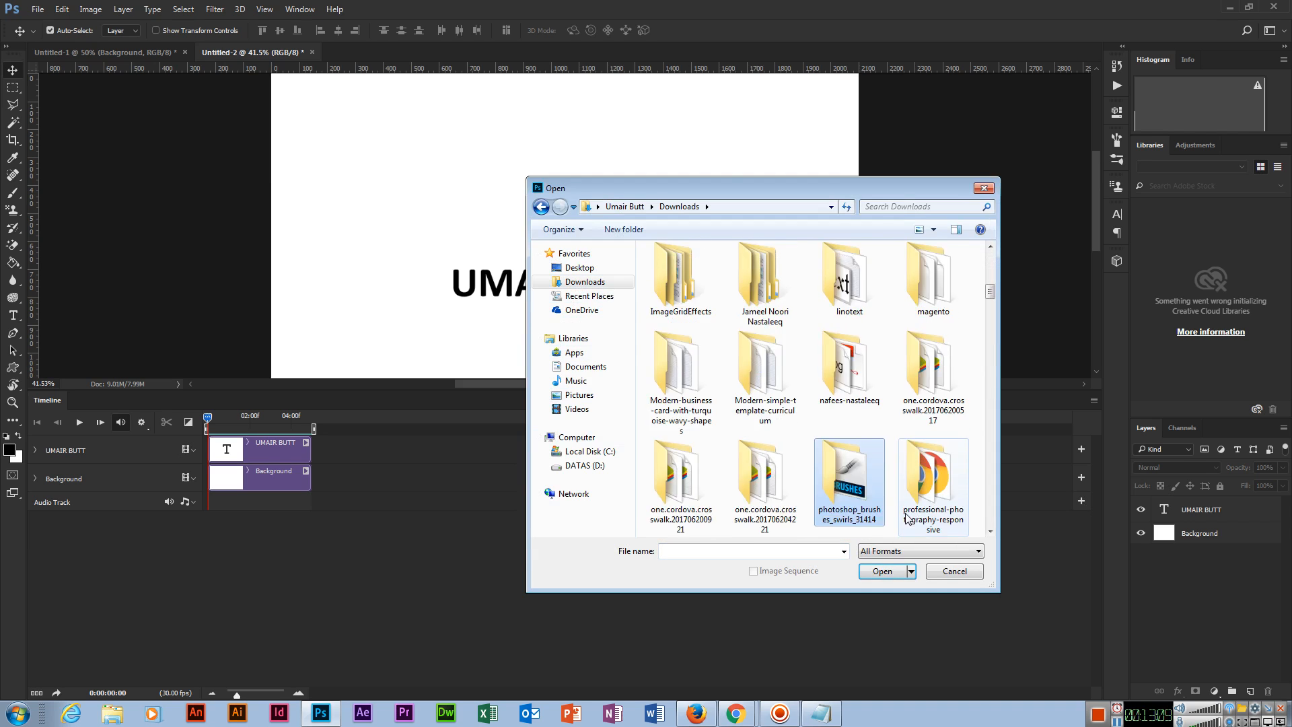
key(Down)
key(Down)
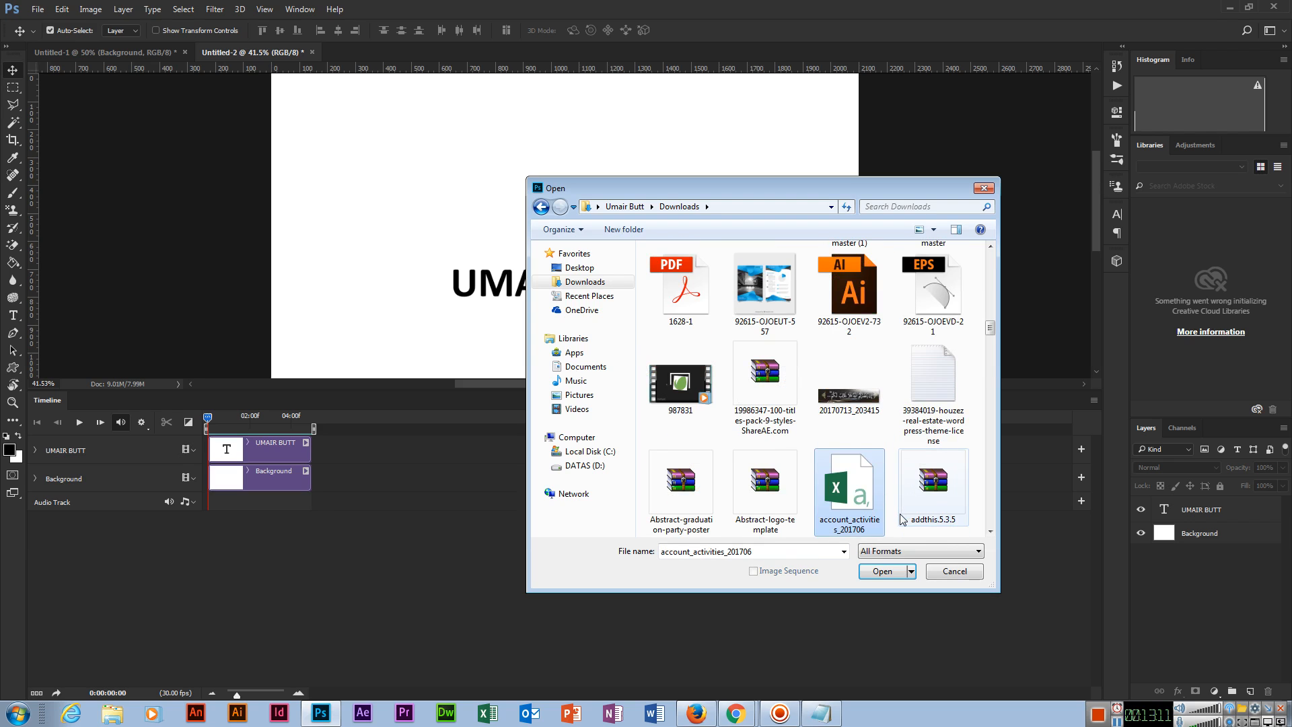
key(Down)
key(Down)
key(Down)
key(Down)
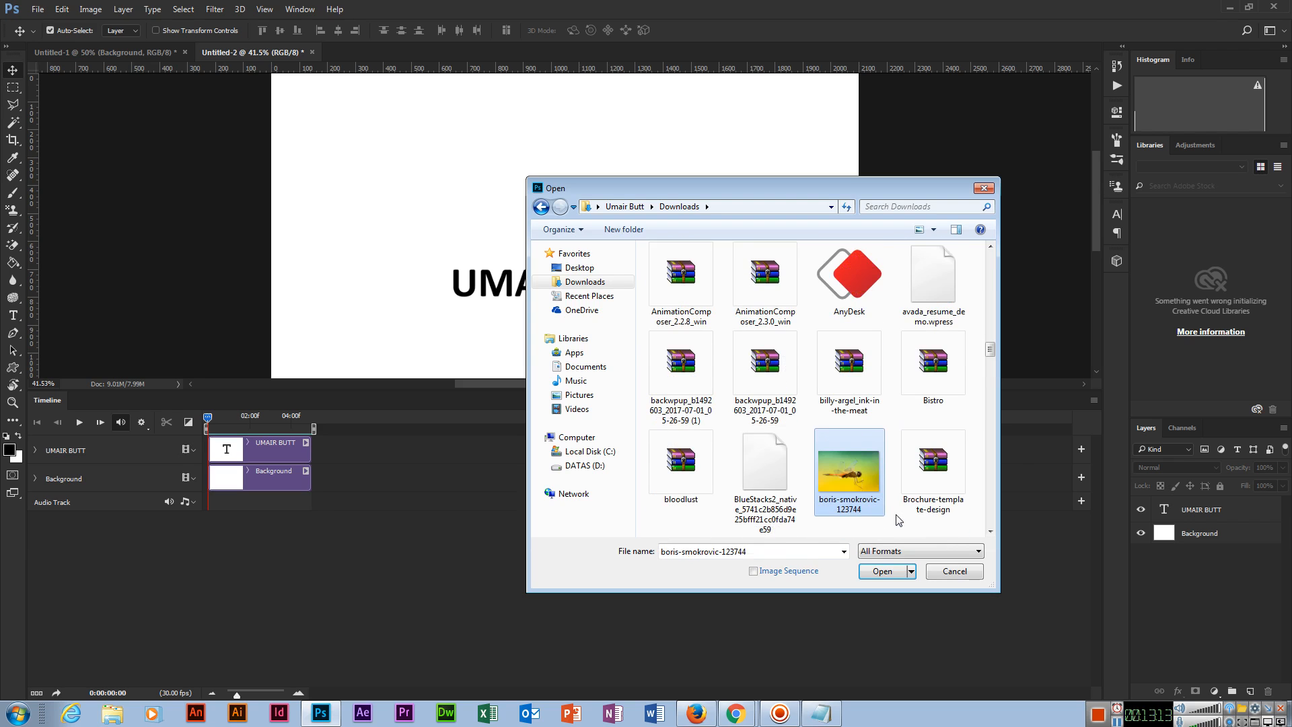
key(Down)
key(Down)
key(Down)
key(Left)
key(Left)
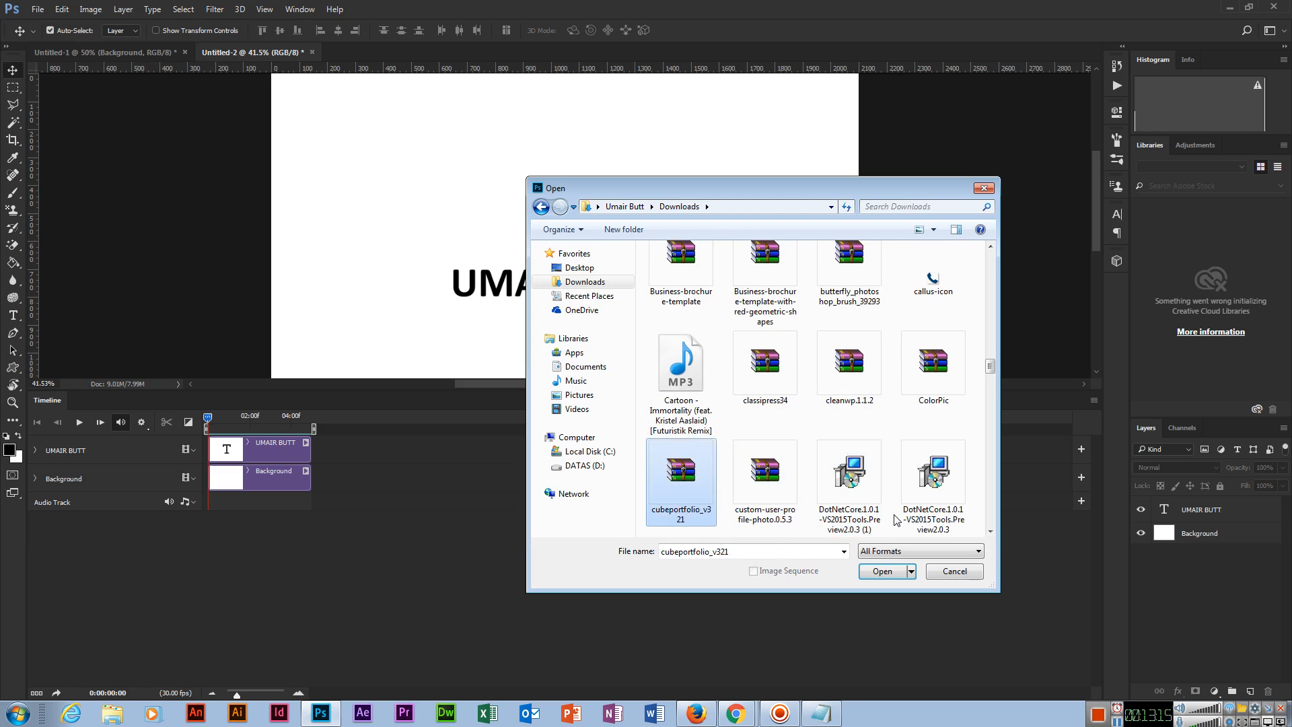
key(Up)
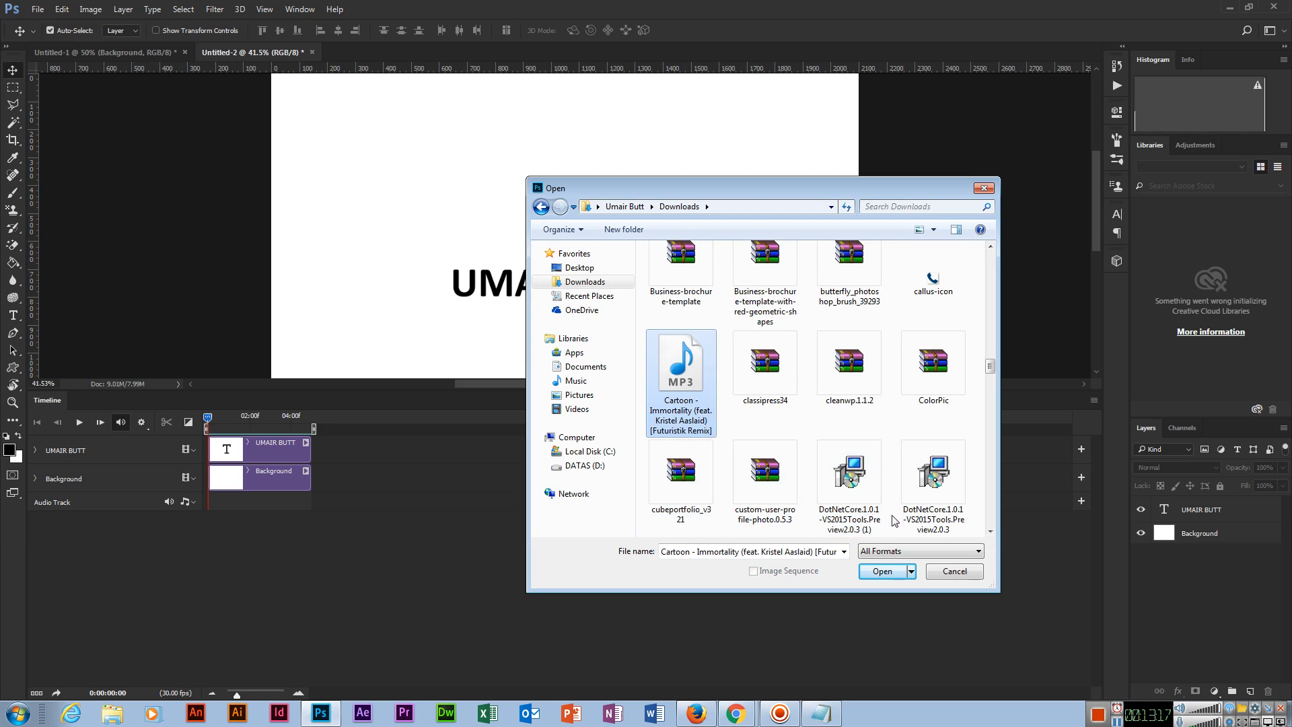
key(Down)
key(Down)
key(Down)
key(Right)
key(Right)
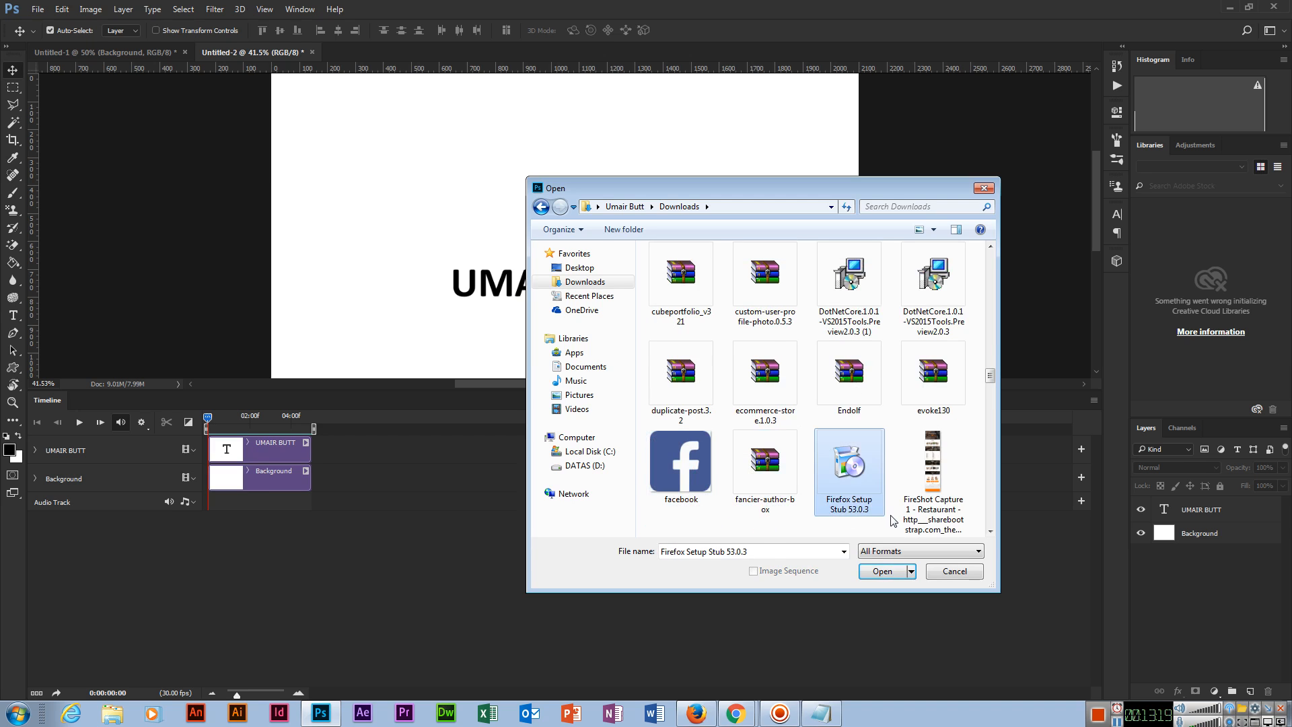
key(Down)
key(Down)
key(Down)
key(Left)
key(Left)
key(Down)
key(Down)
key(Right)
key(Right)
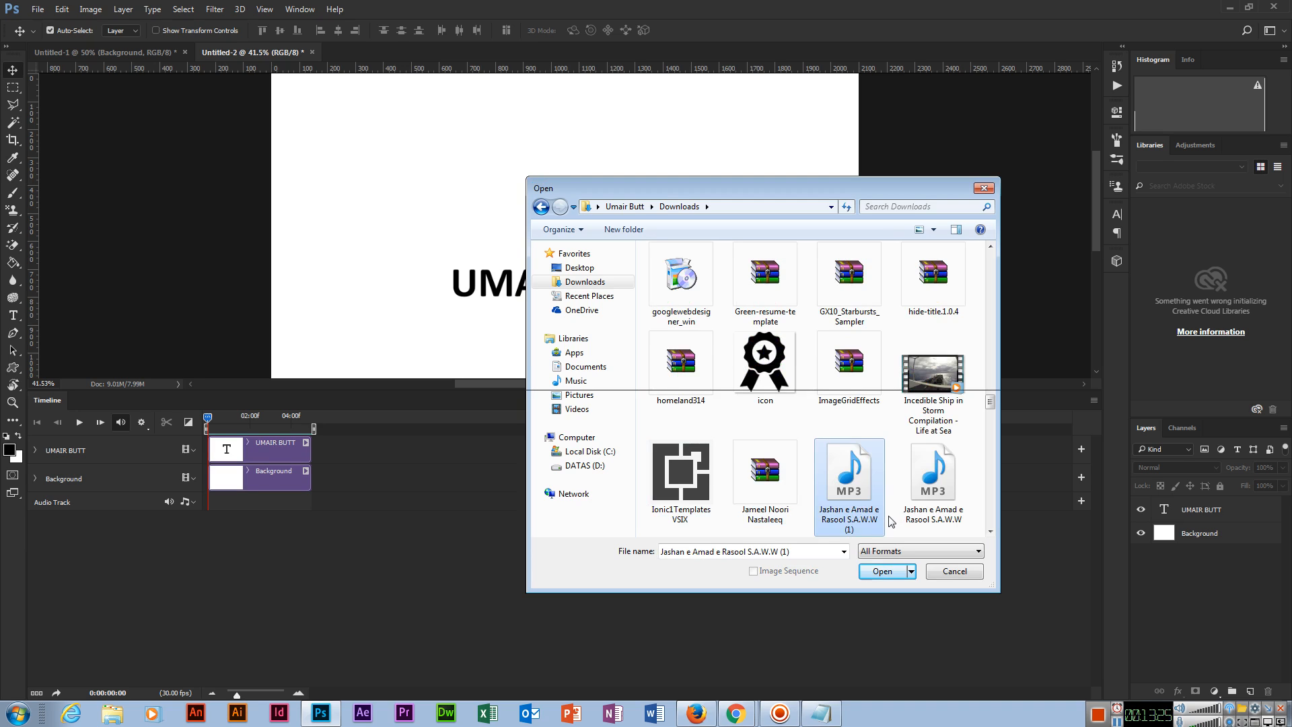
key(Return)
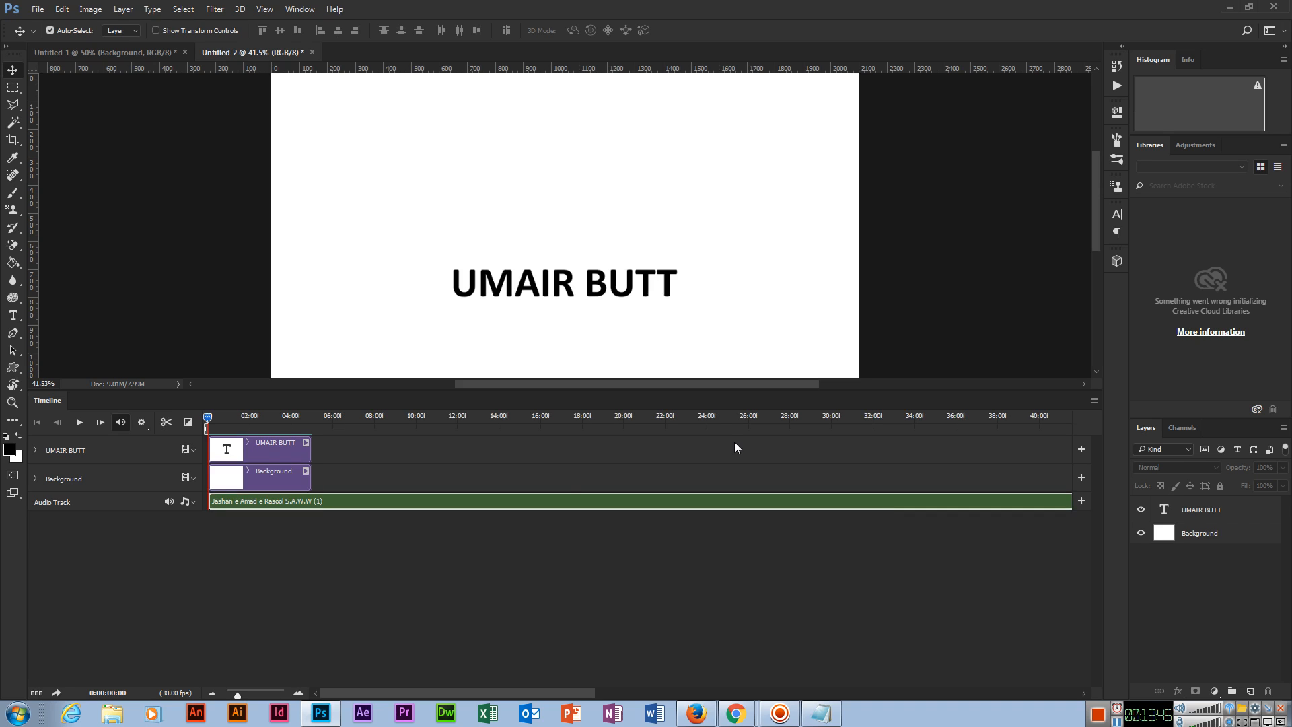
Delete the Jashan e Amad e Rasool audio clip from the timeline and zoom the canvas out.
drag(434, 692, 385, 661)
mouse_move(208, 418)
mouse_down()
mouse_move(348, 424)
mouse_move(616, 477)
mouse_move(340, 421)
mouse_move(208, 417)
mouse_up()
key(Delete)
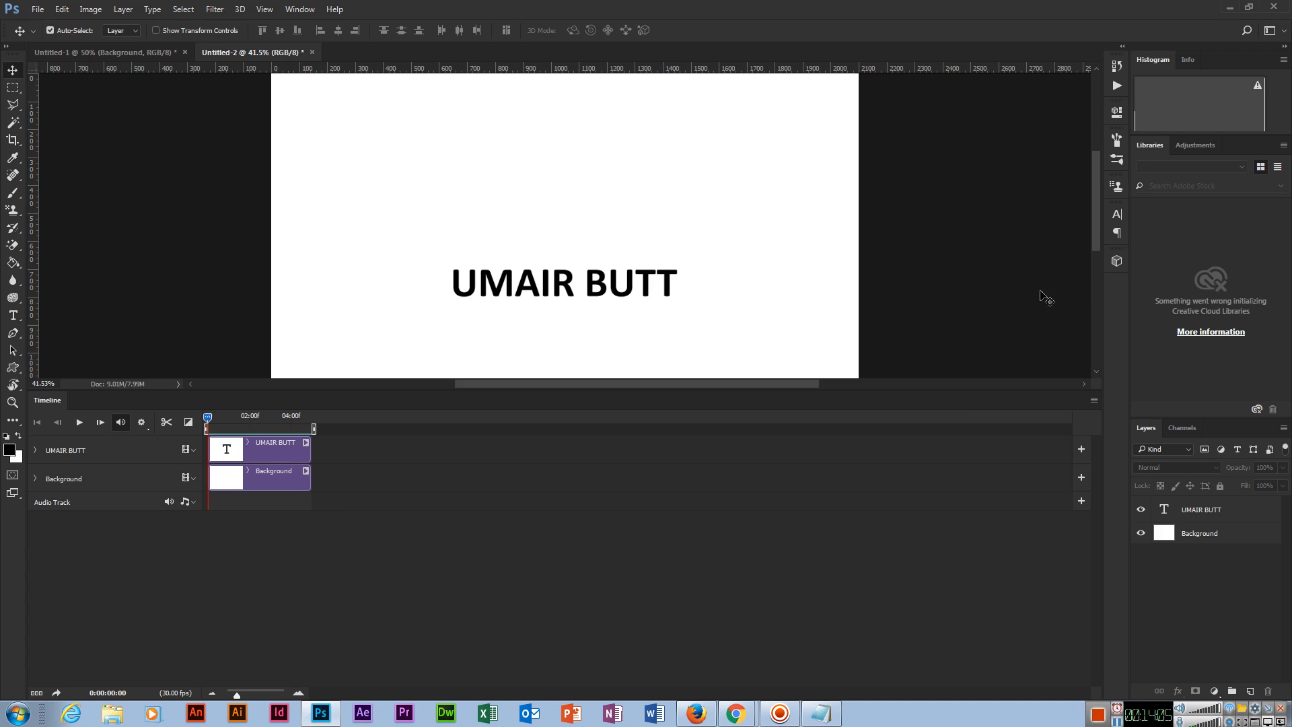
key(ctrl+0)
key(ctrl+minus)
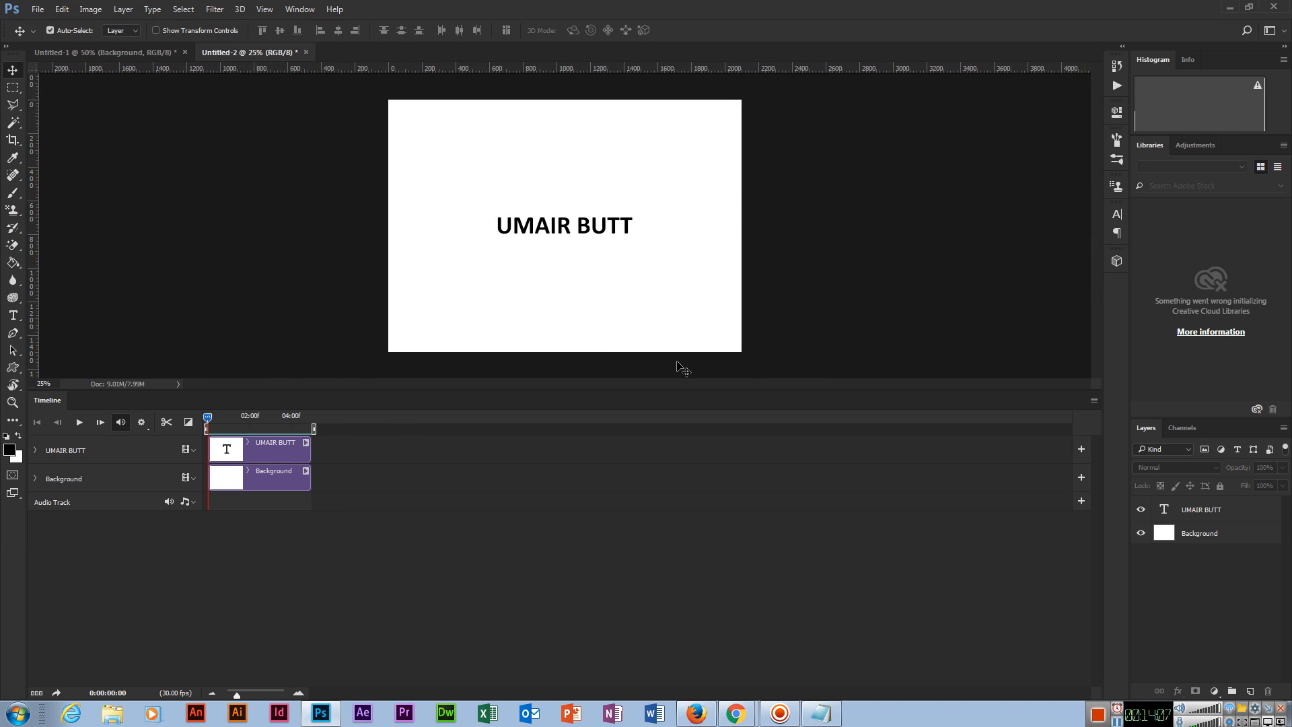
Open File > Export > Render Video and rename the output to umairbutt.mp4.
click(38, 8)
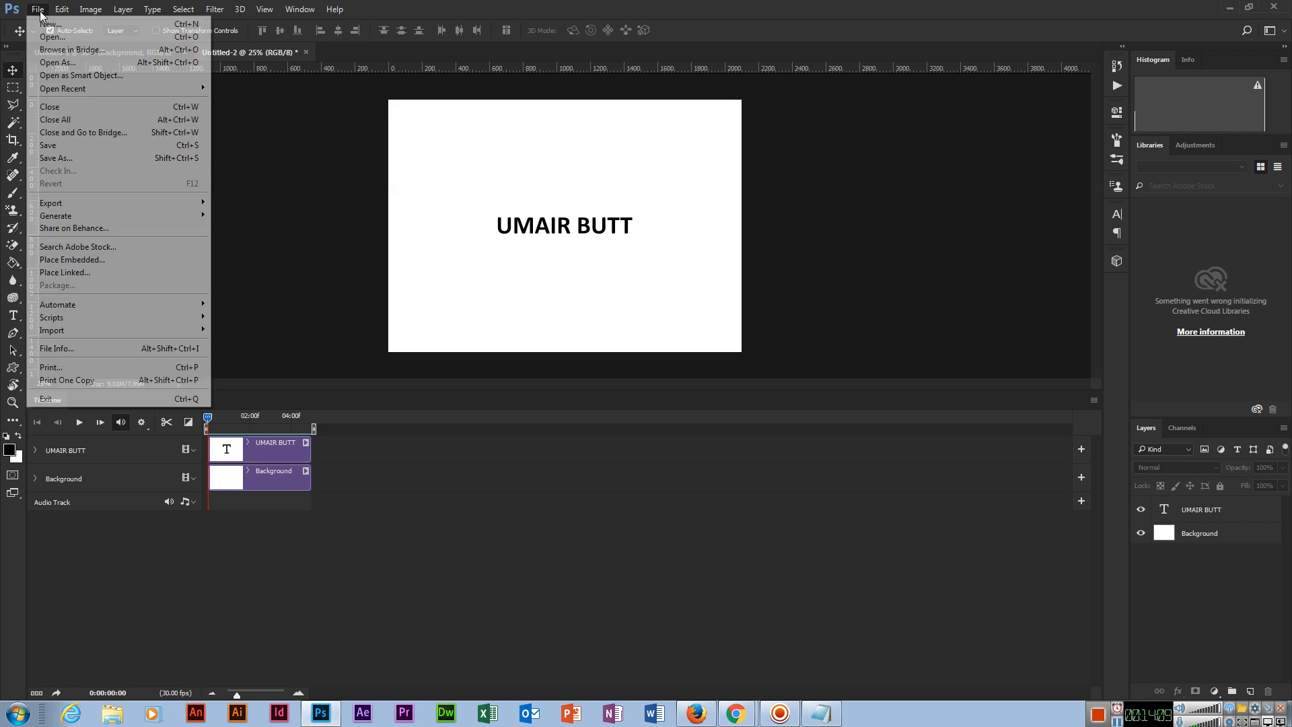
mouse_move(156, 203)
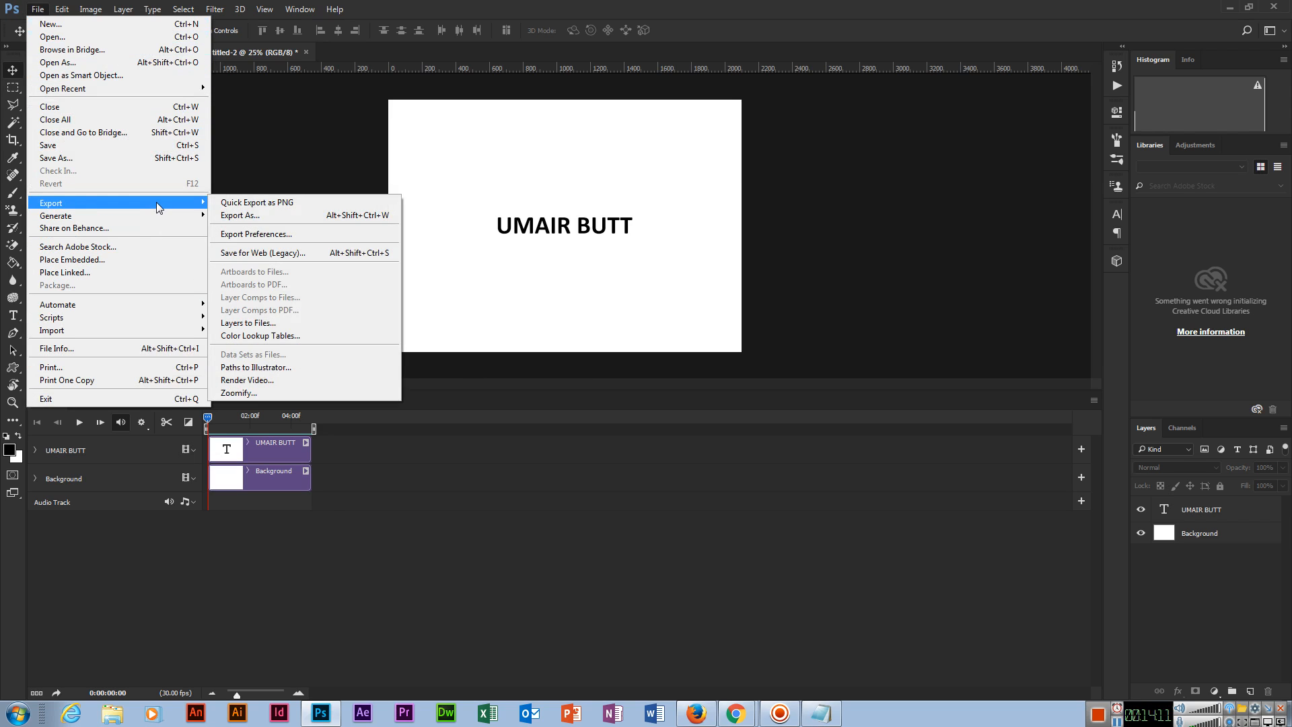
click(283, 380)
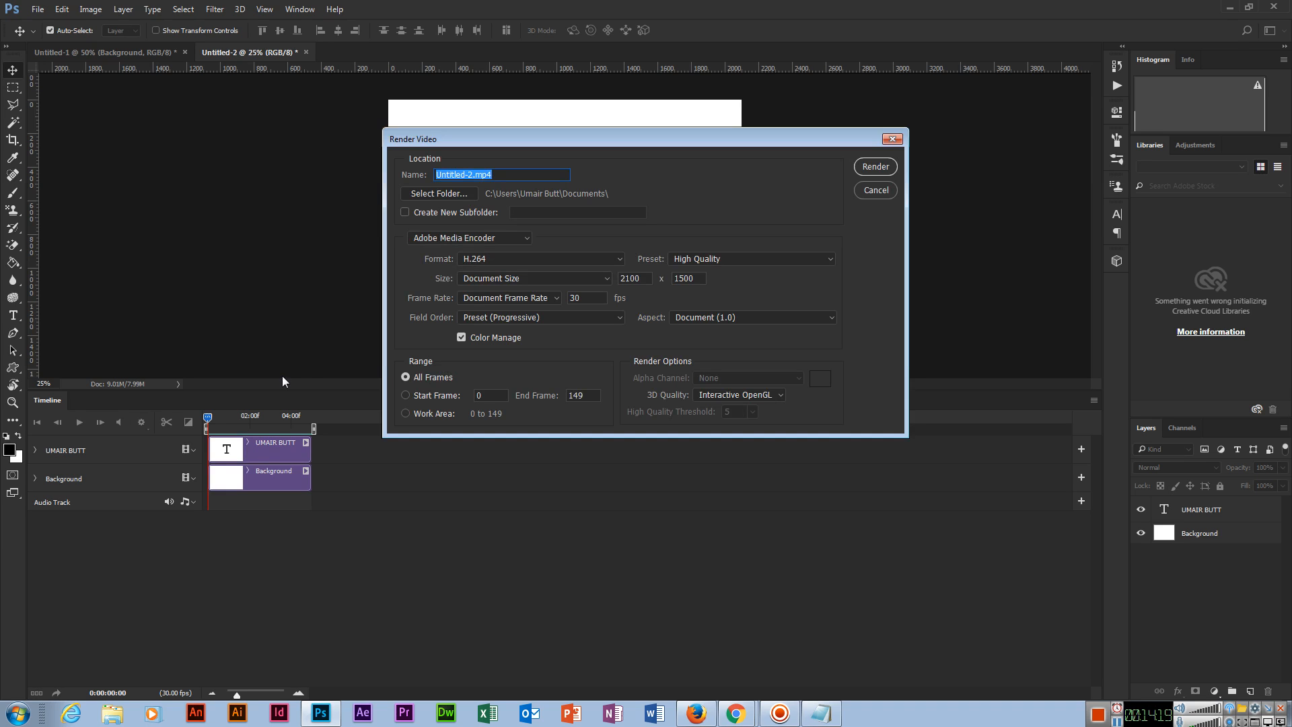
click(467, 176)
drag(473, 176, 330, 168)
text(umairbutt)
Set the Desktop as output folder, keep H.264 format, and render the video.
click(462, 195)
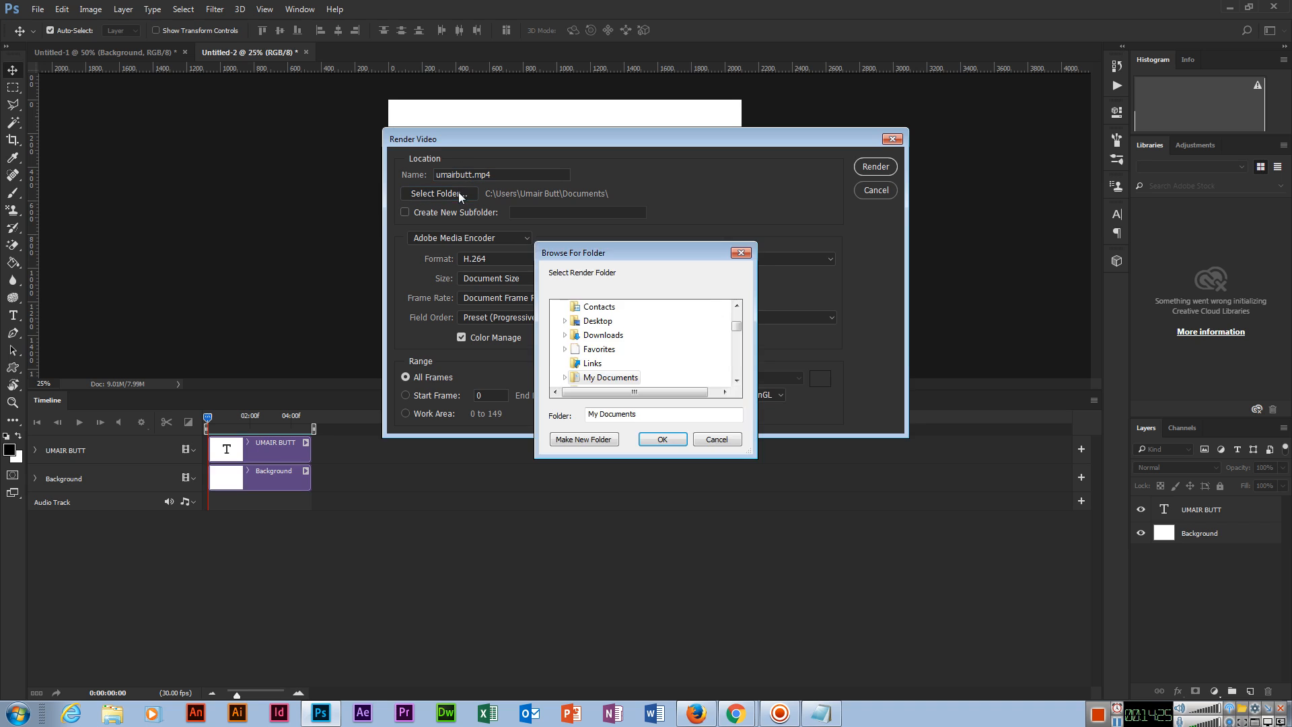
click(609, 323)
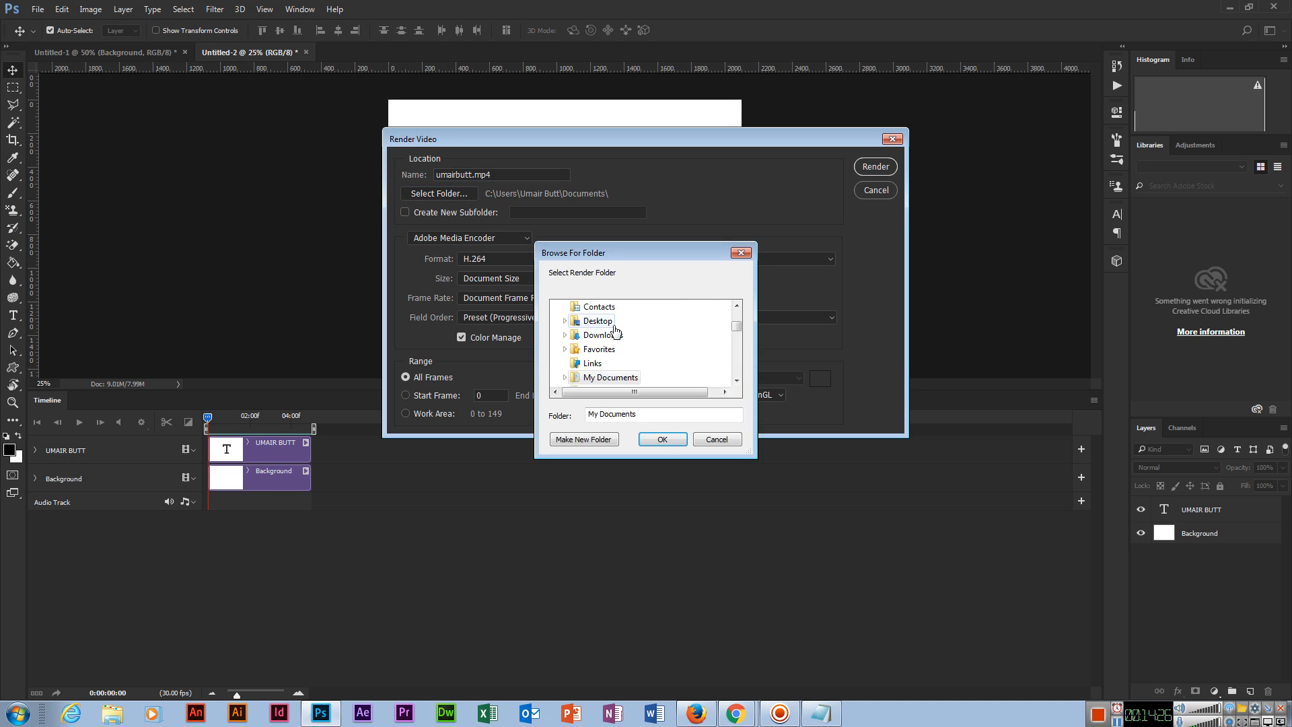
click(662, 438)
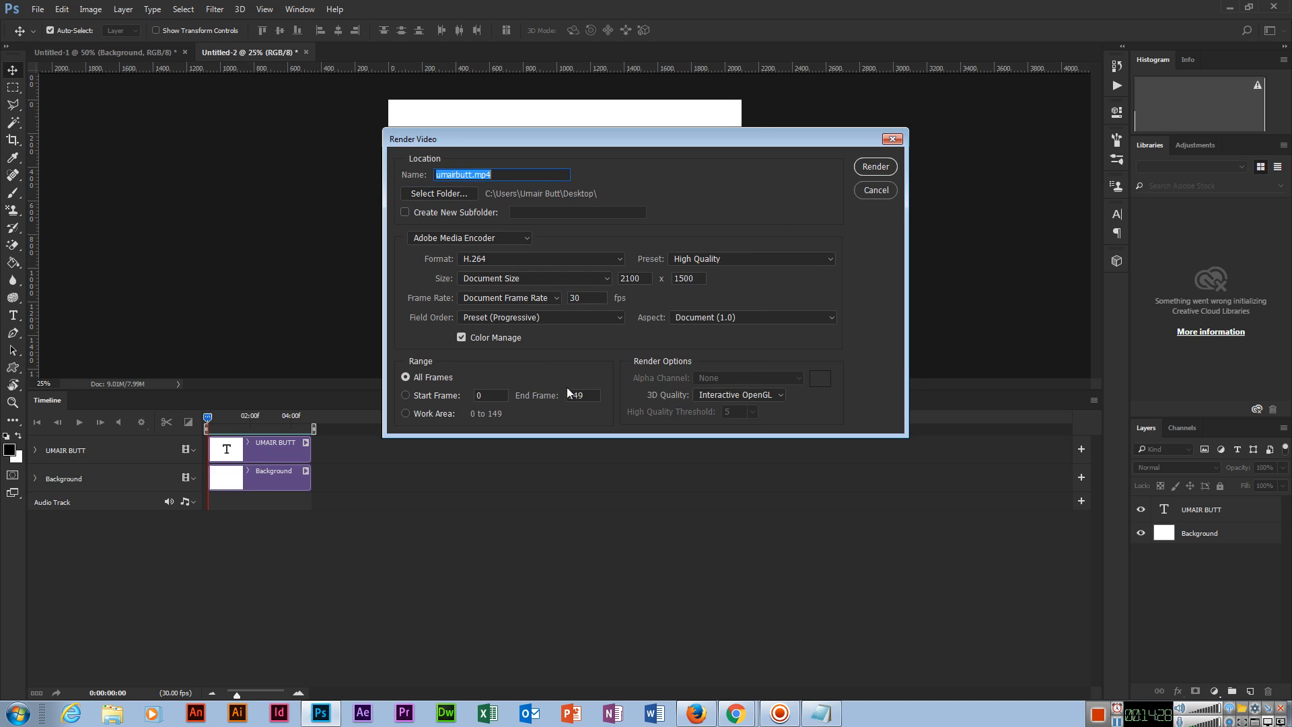
click(562, 259)
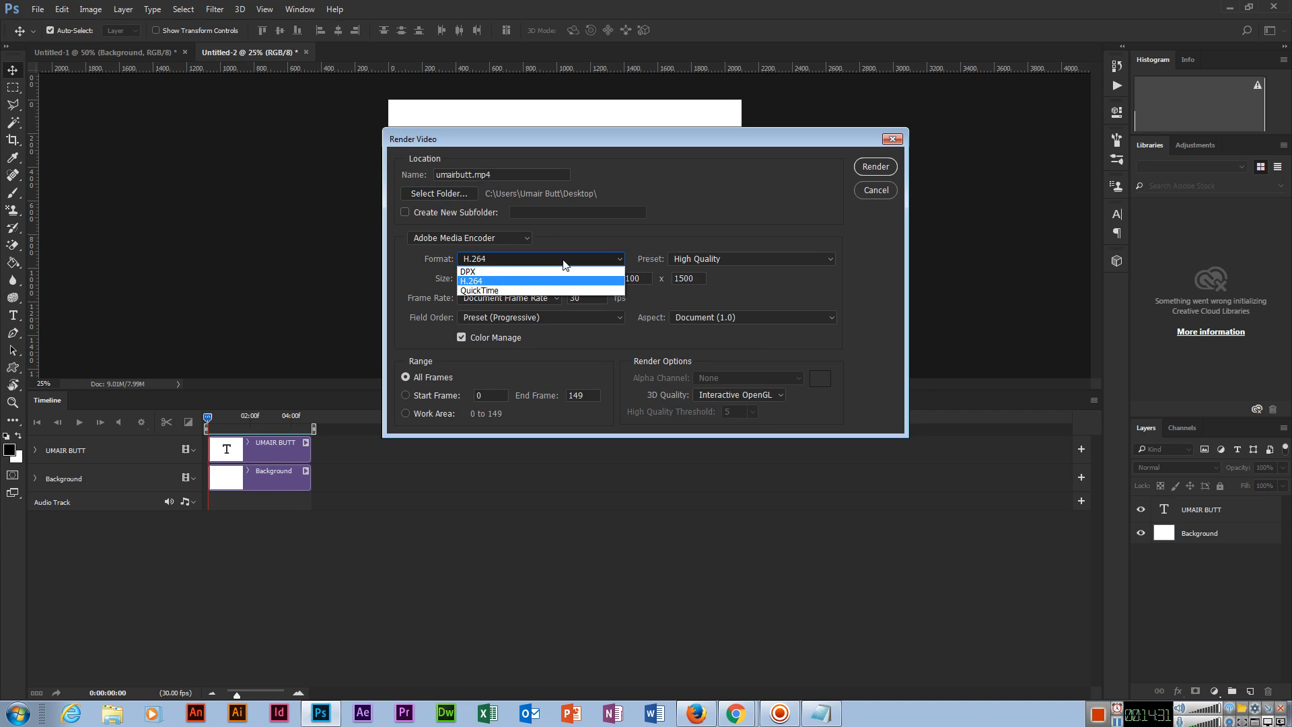
click(564, 261)
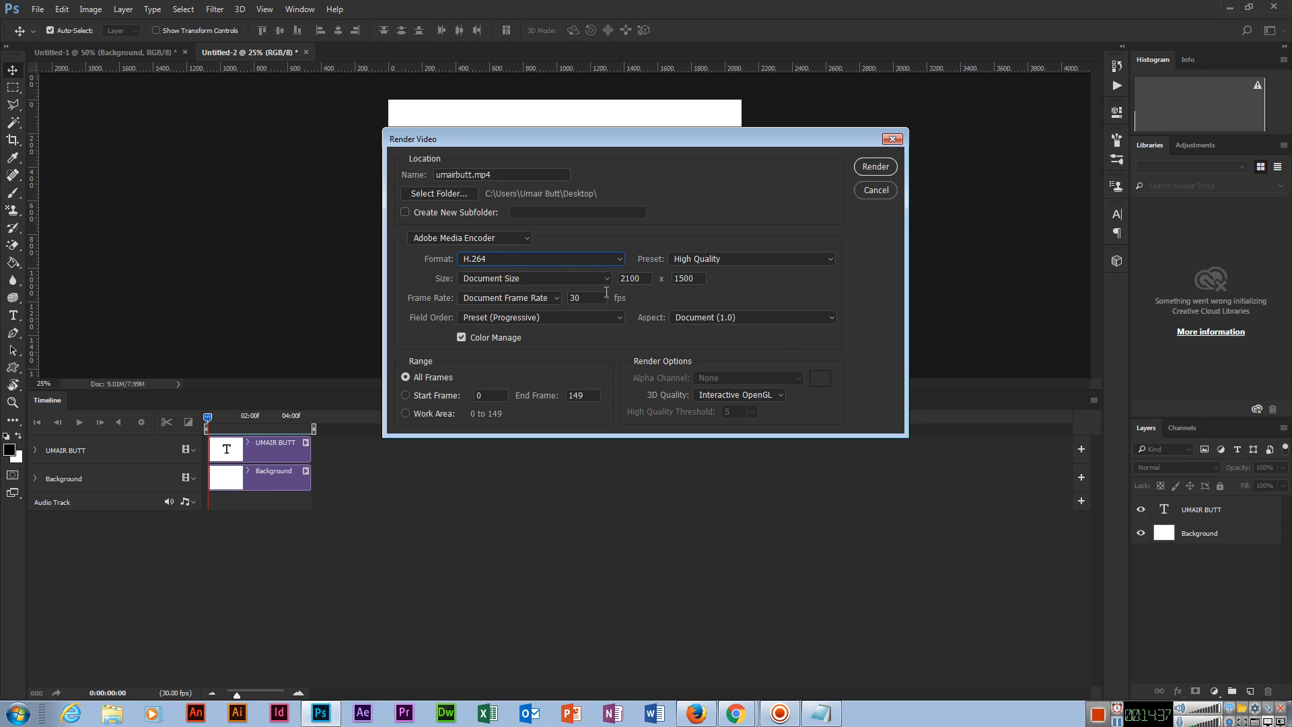
click(876, 170)
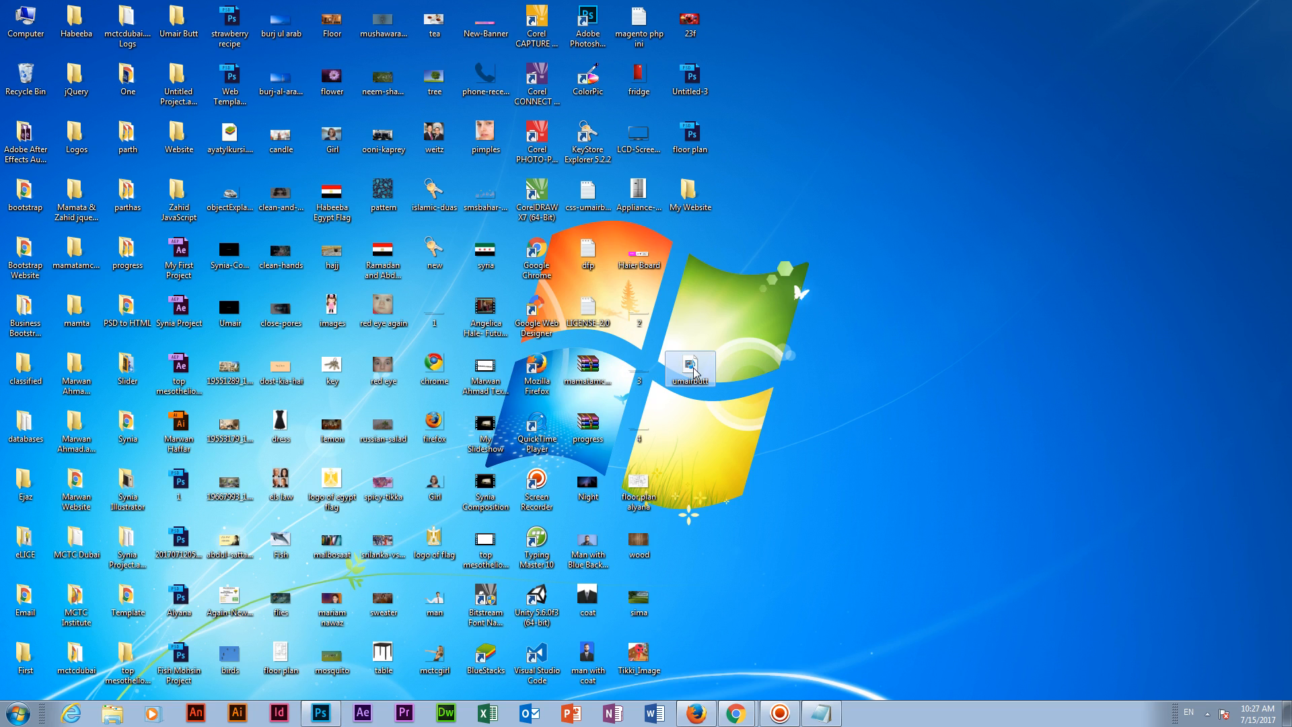
double_click(695, 372)
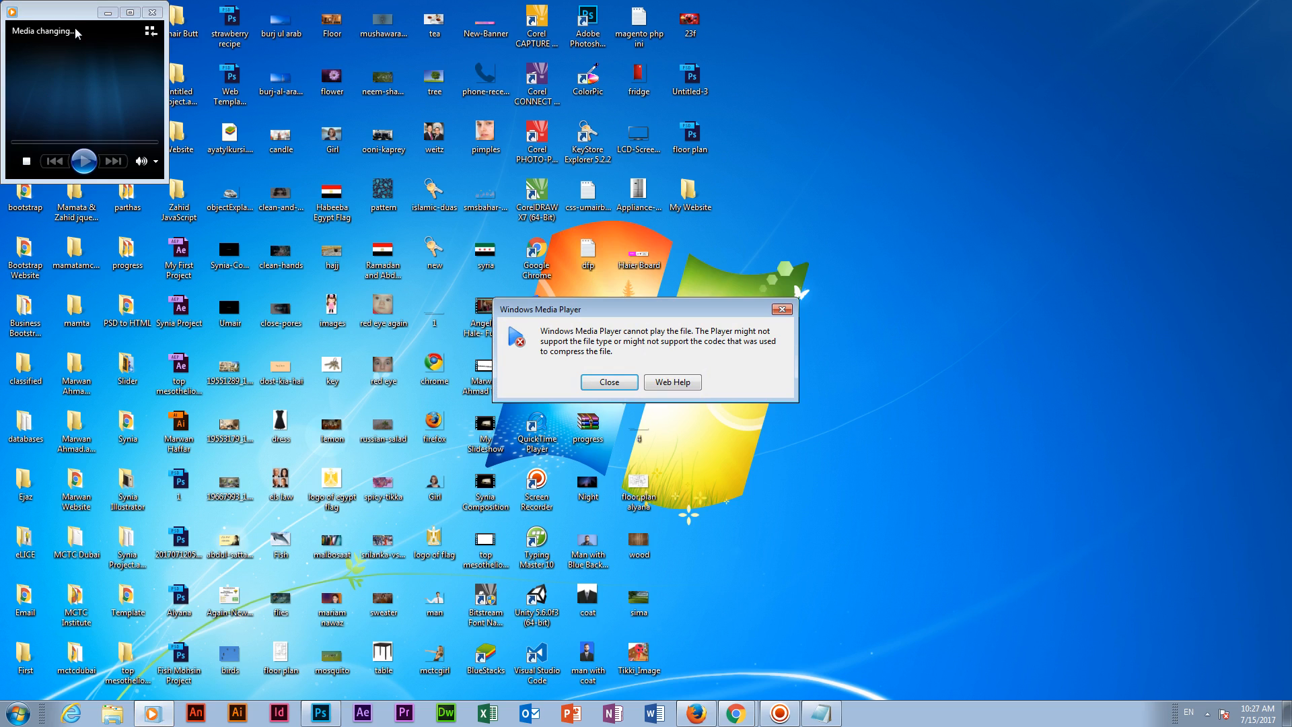
click(608, 382)
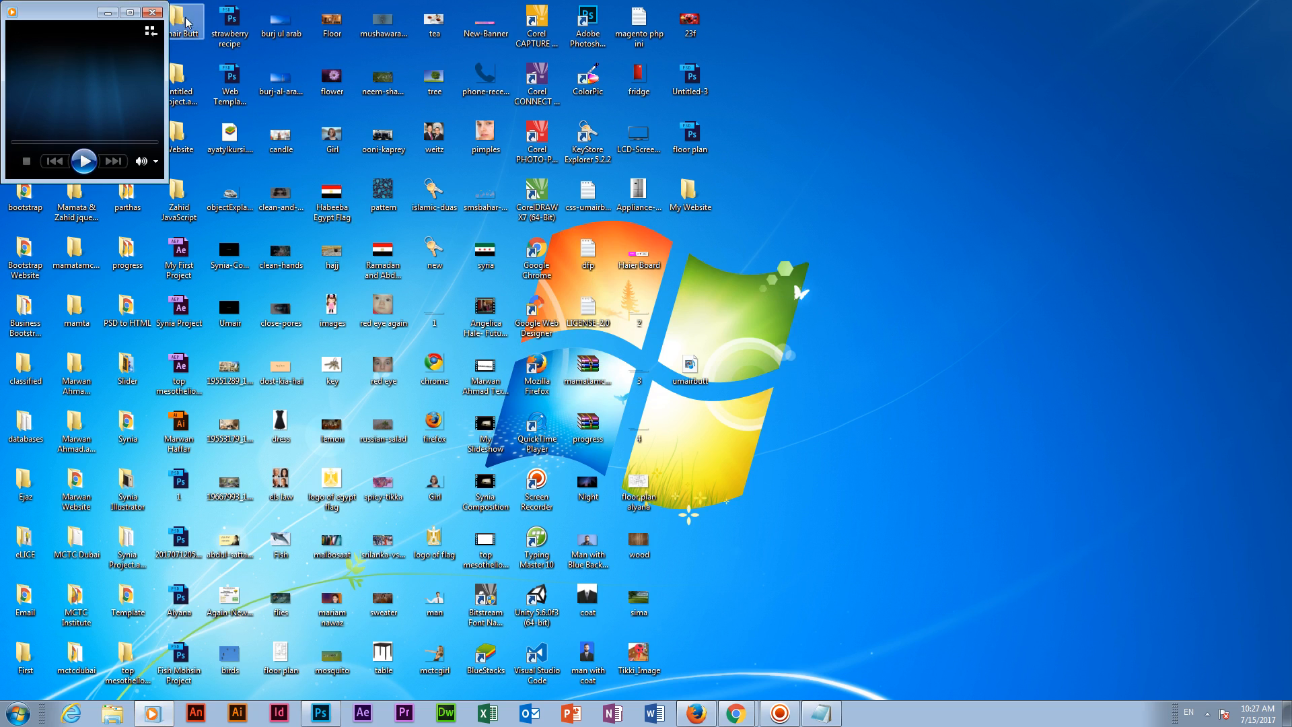
click(152, 12)
right_click(682, 369)
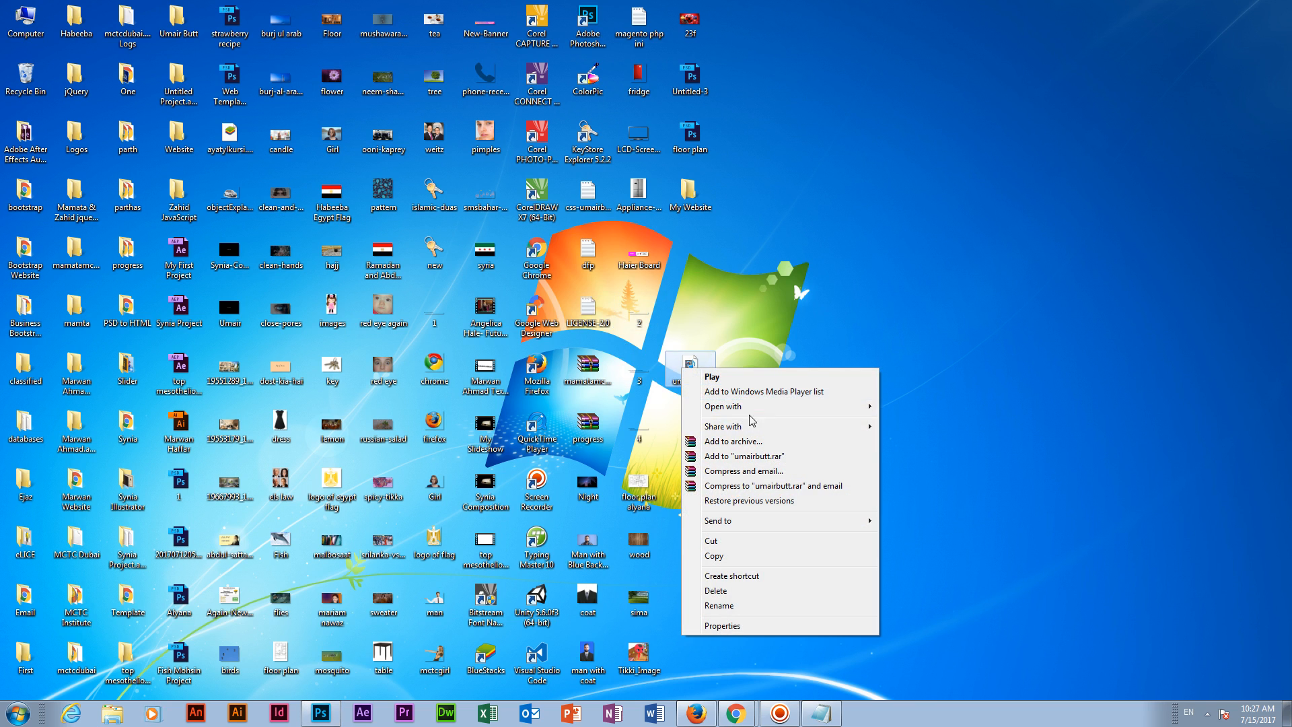
mouse_move(778, 416)
click(908, 410)
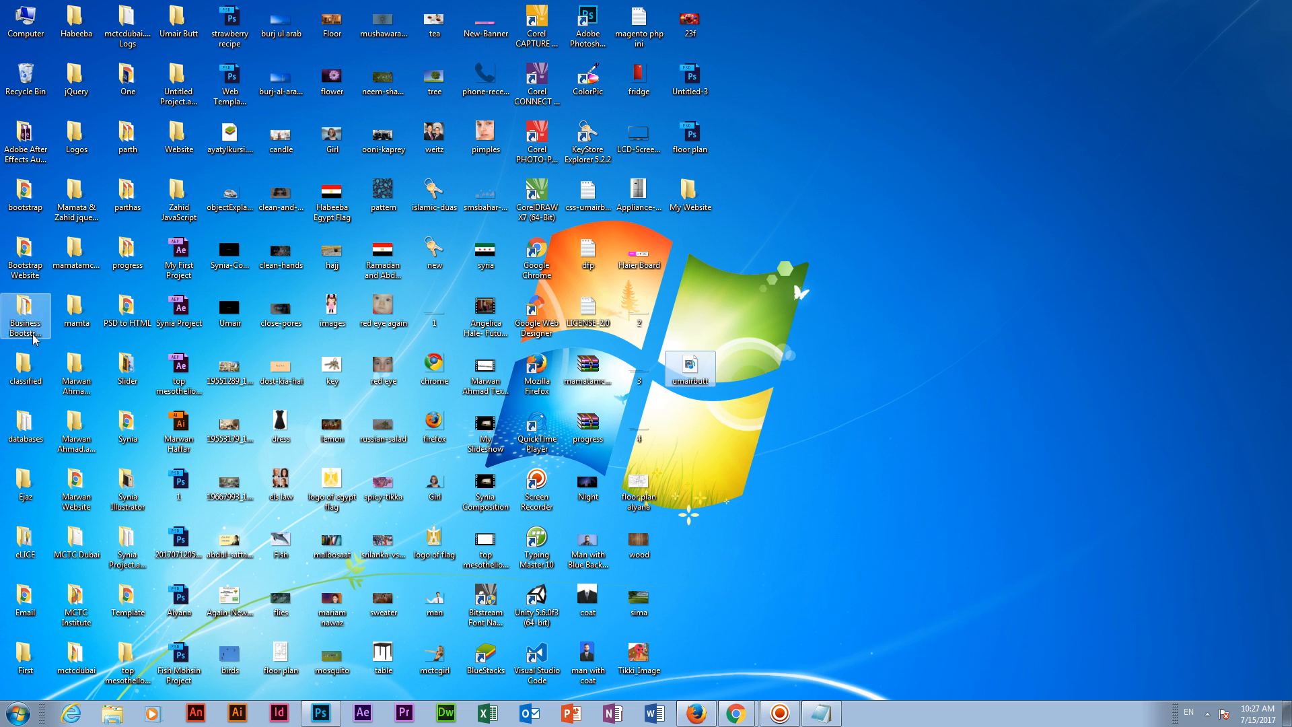
click(79, 333)
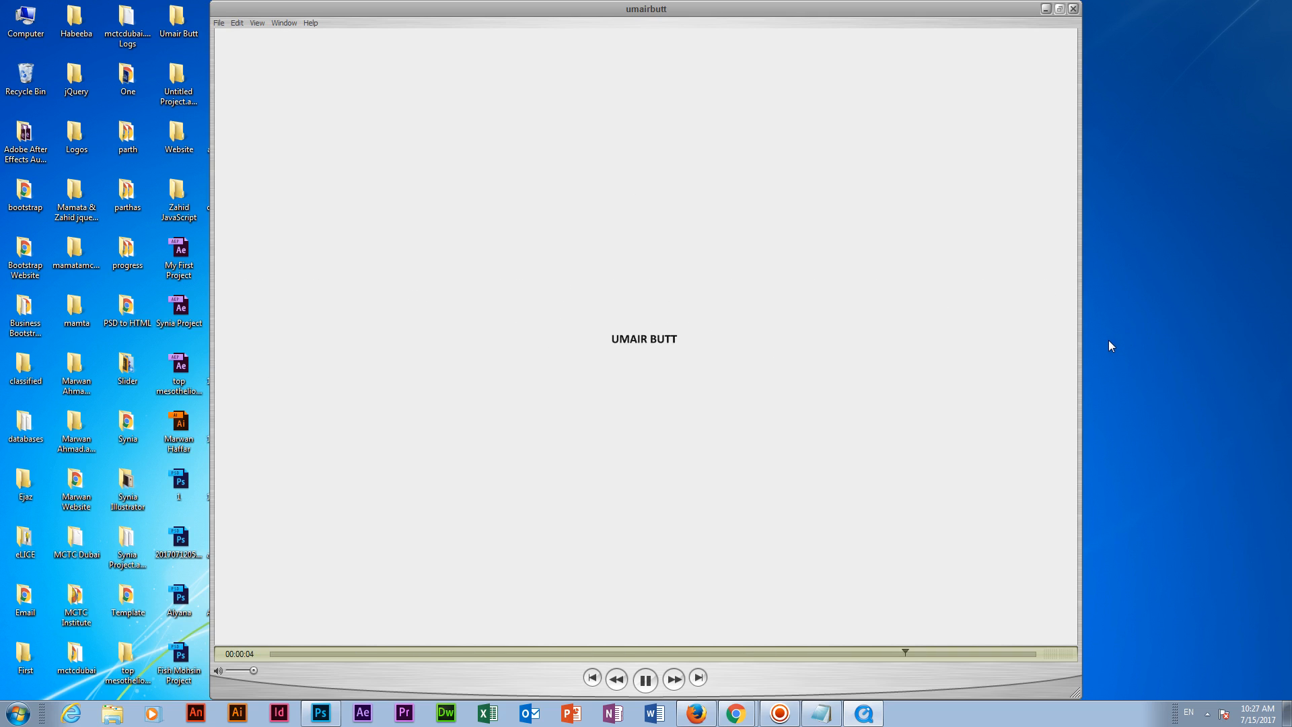
key(space)
key(alt+F4)
click(785, 712)
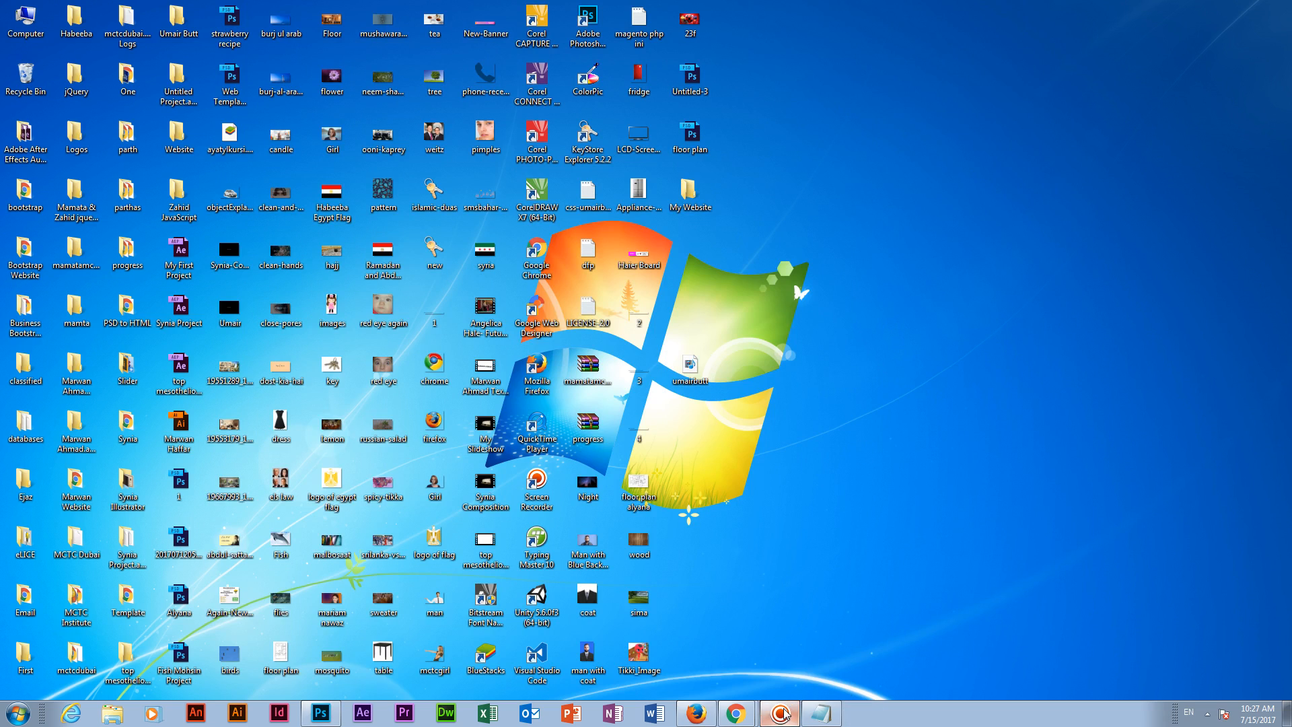